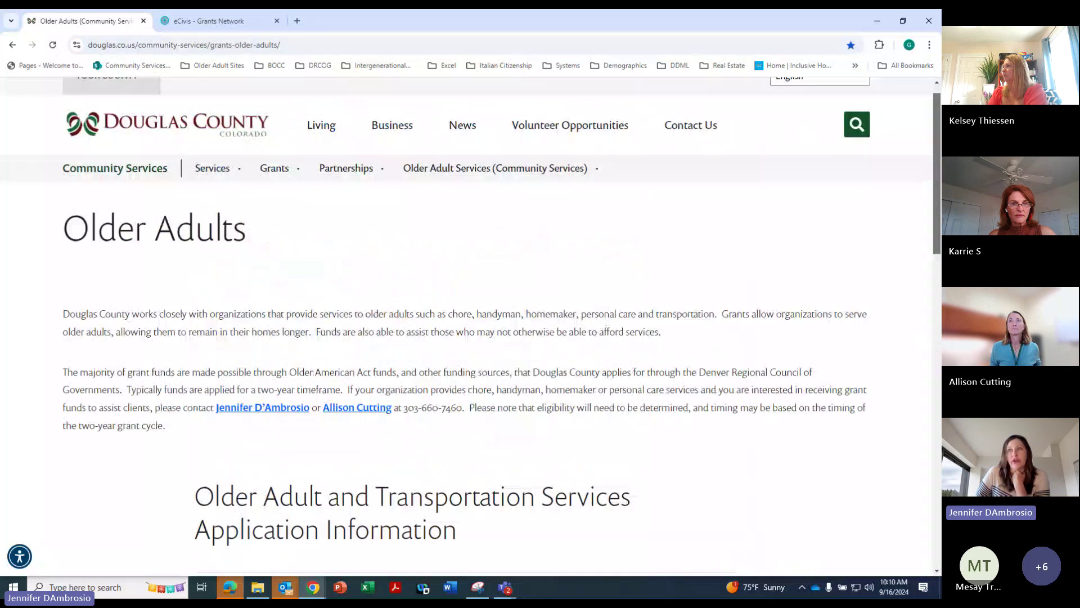
Scroll the Douglas County Older Adults page down to its September 16 – October 18, 2024 Application Overview
scroll(467, 326, "up", 1)
scroll(466, 327, "down", 1)
scroll(219, 401, "down", 5)
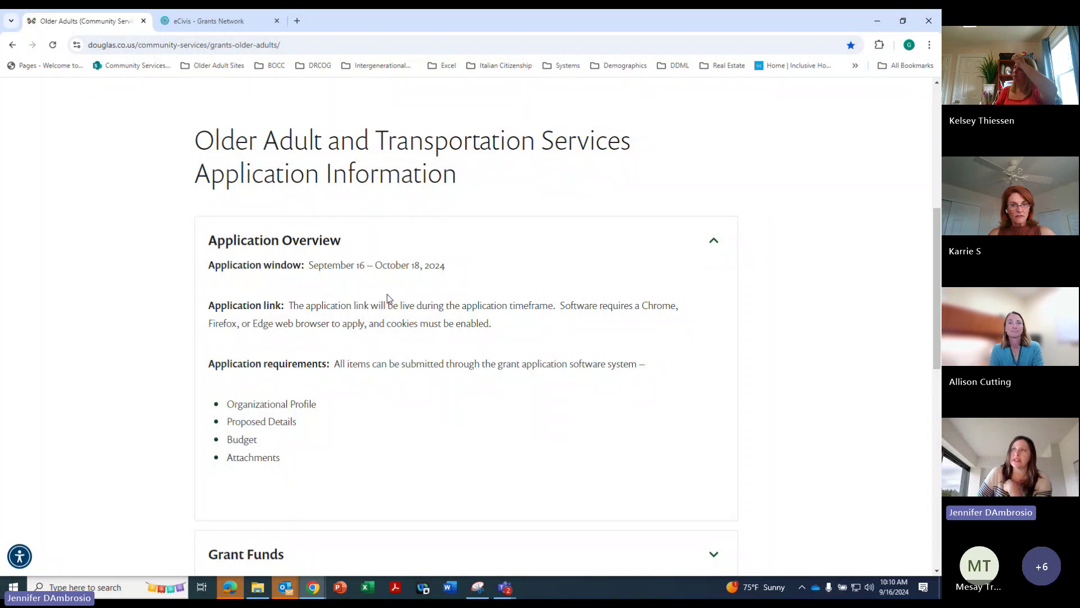
Switch to the eCivis 25–26 Older Adult and Transportation Services listing and skim it
left_click(241, 25)
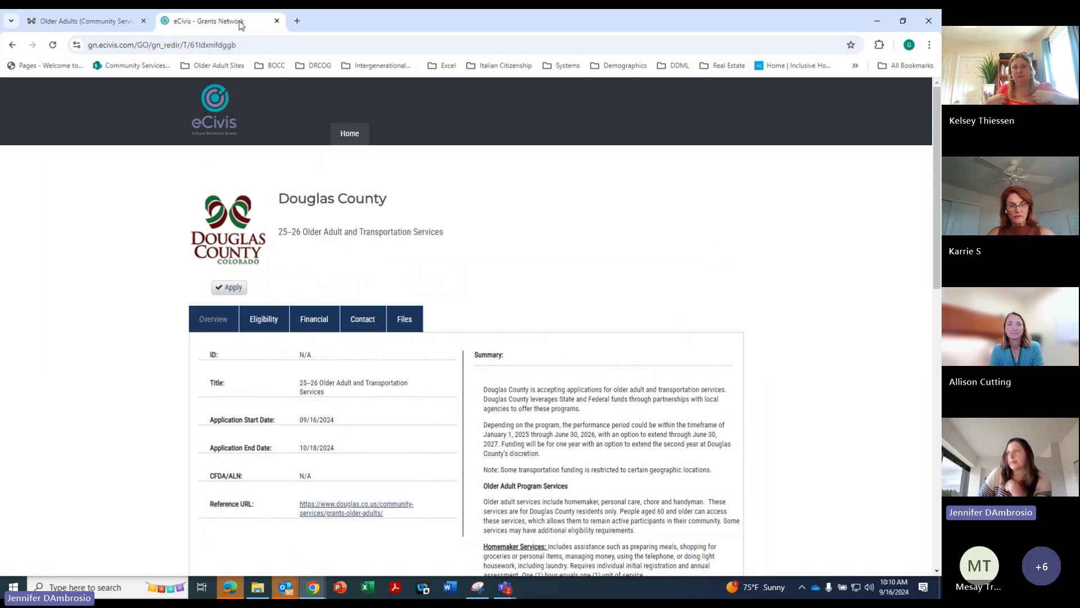
scroll(936, 286, "down", 2)
scroll(922, 326, "down", 1)
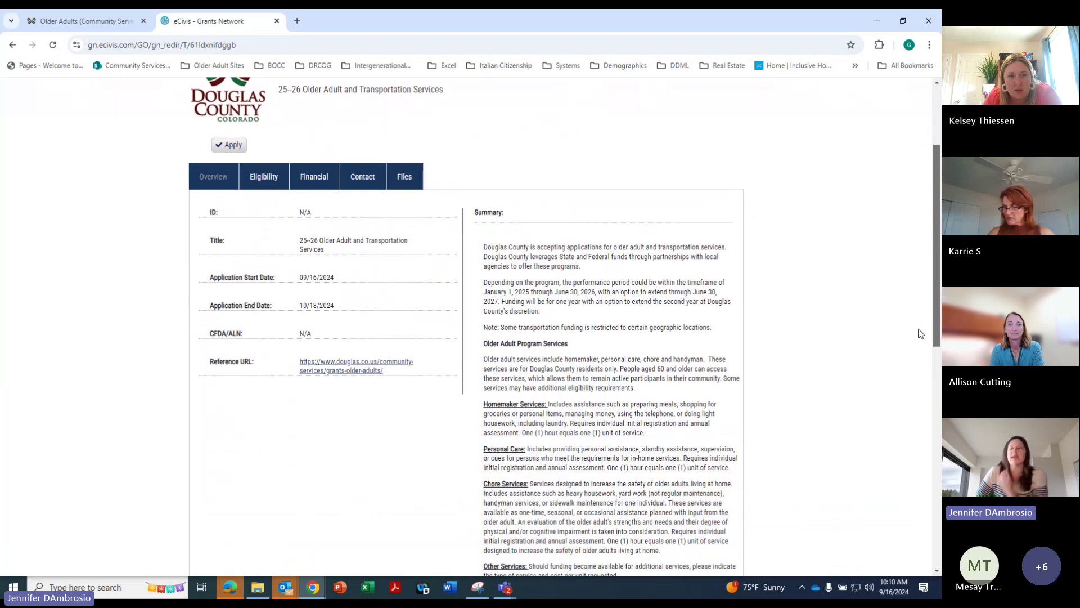
scroll(916, 340, "down", 1)
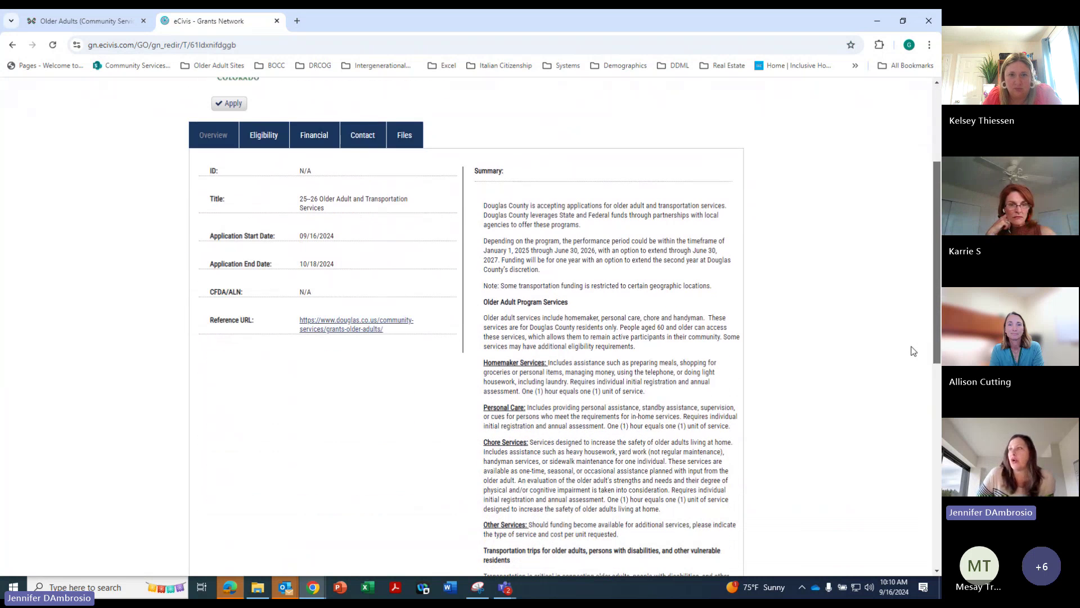
scroll(911, 344, "up", 1)
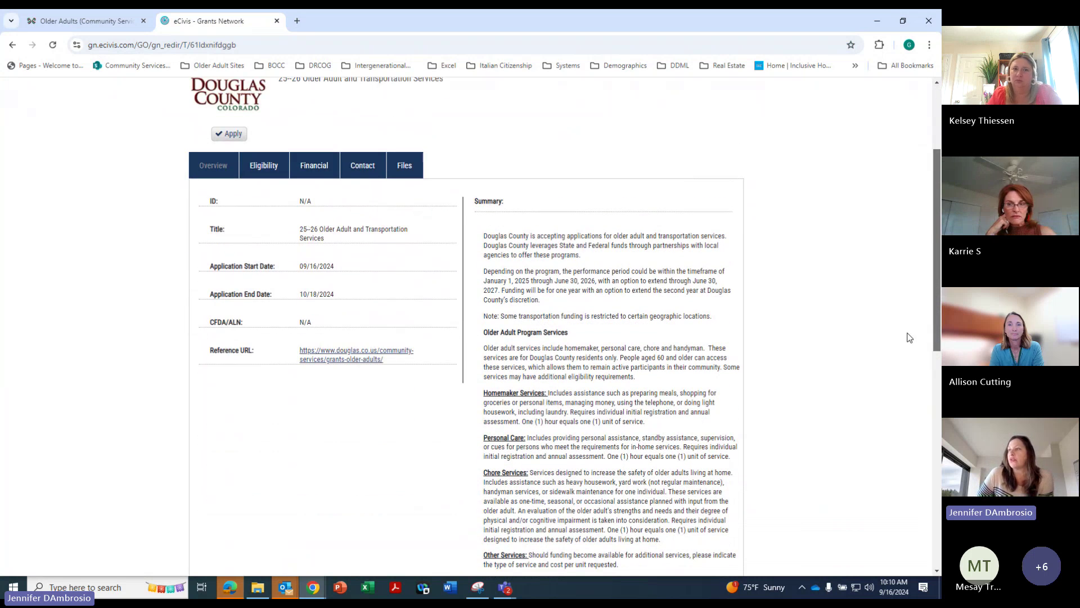
scroll(910, 394, "down", 4)
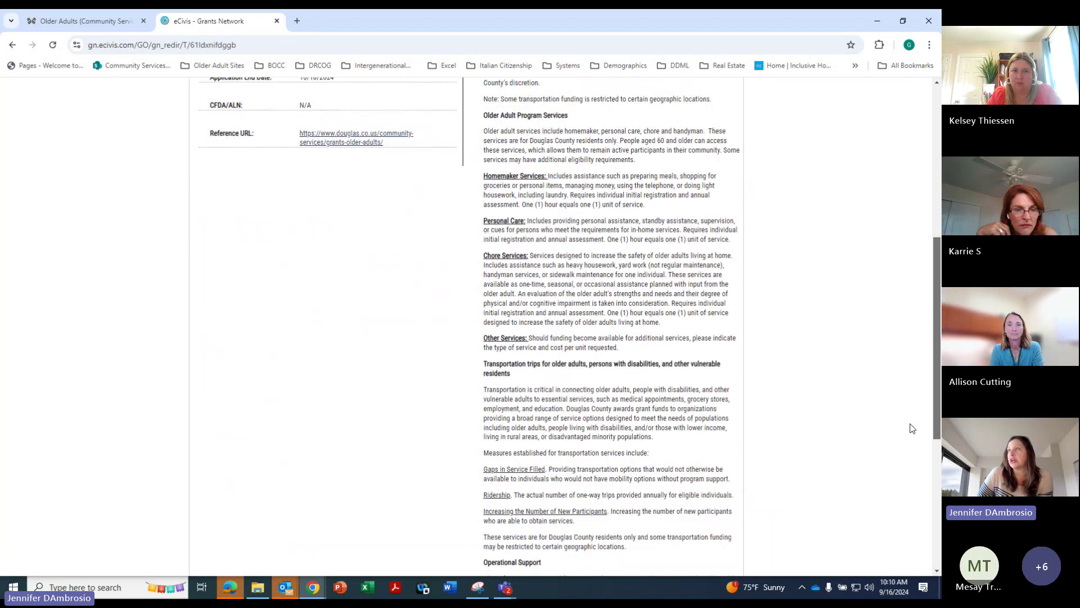
scroll(912, 429, "down", 4)
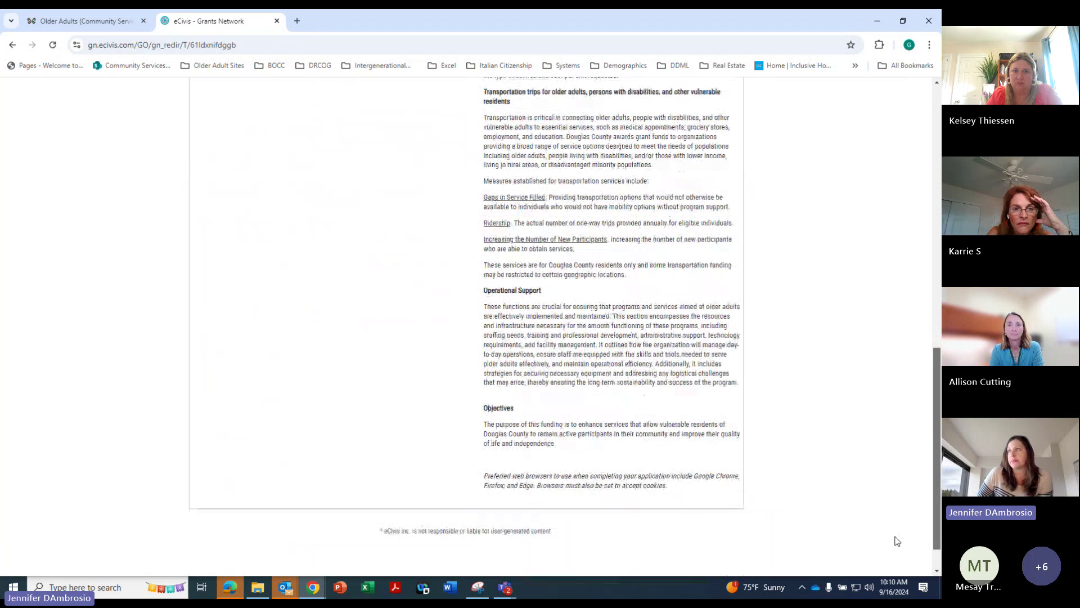
scroll(897, 465, "up", 8)
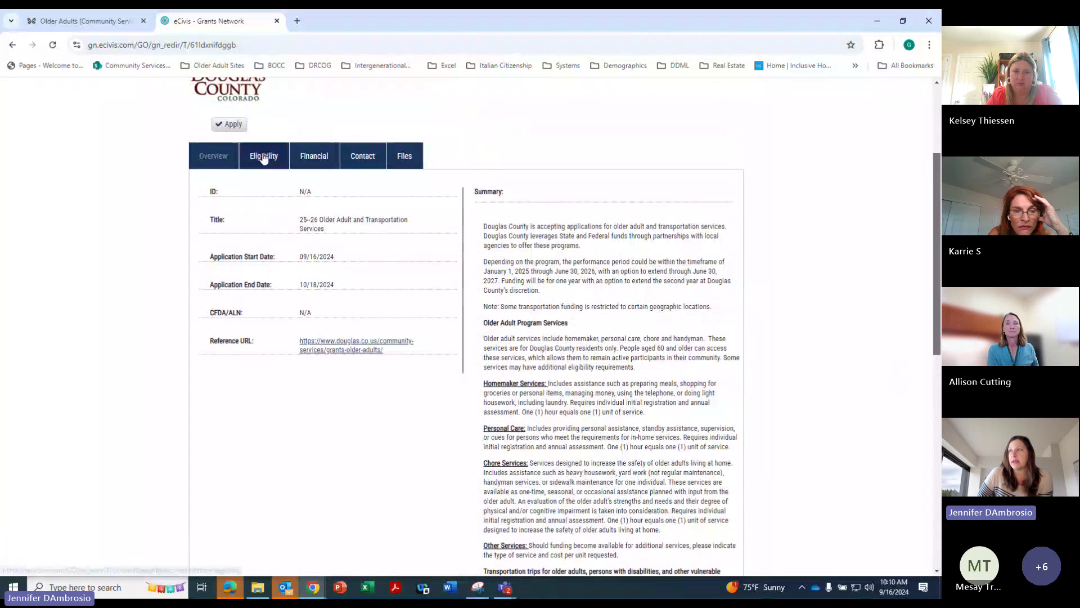
Review the opportunity's Eligibility and Financial details
left_click(263, 157)
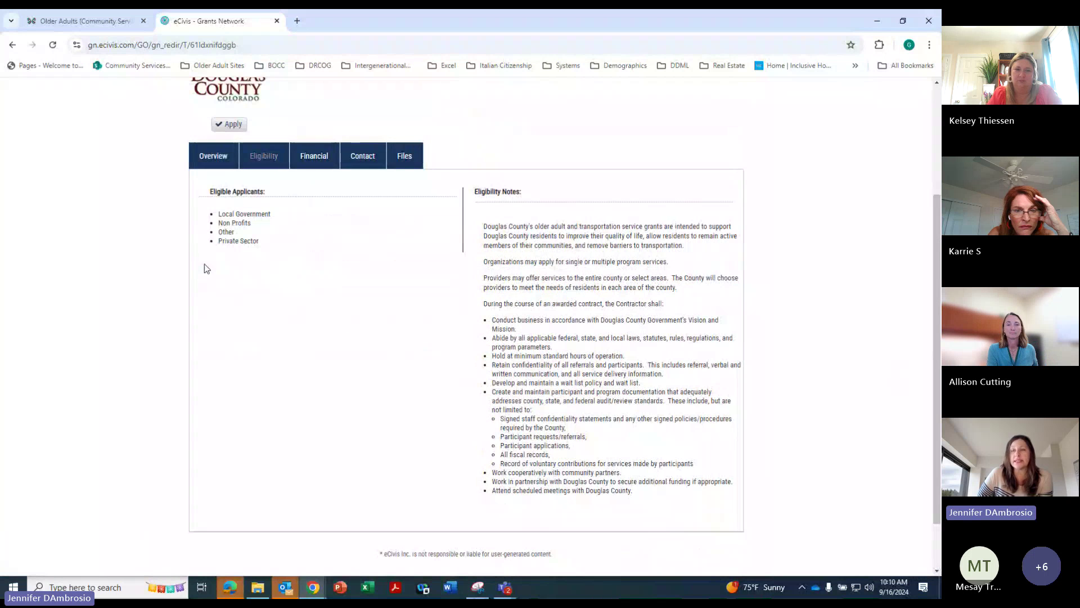
left_click(314, 158)
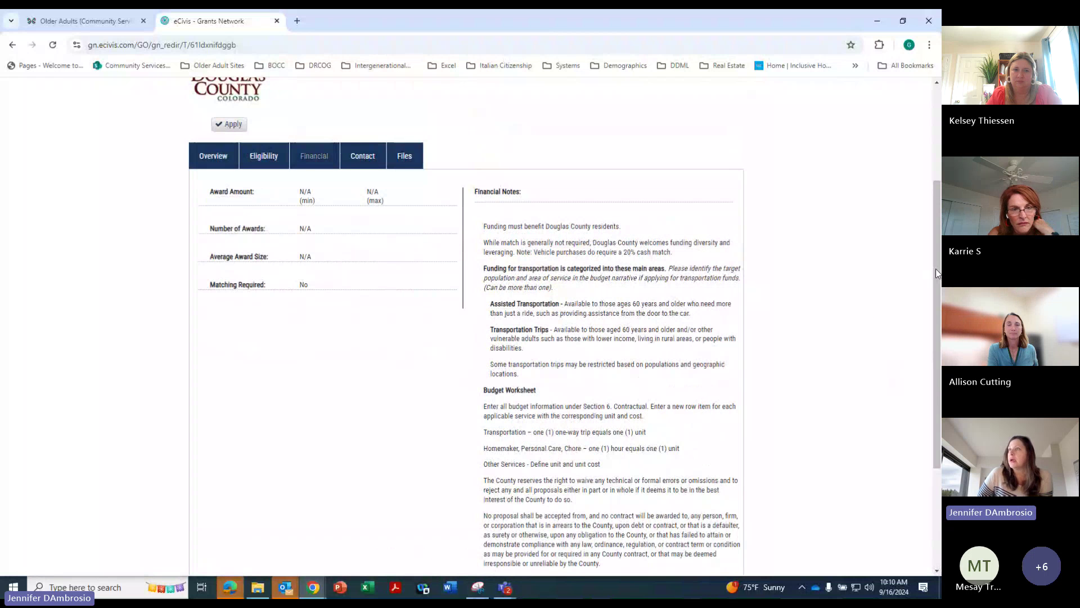
left_click_drag(936, 268, 937, 326)
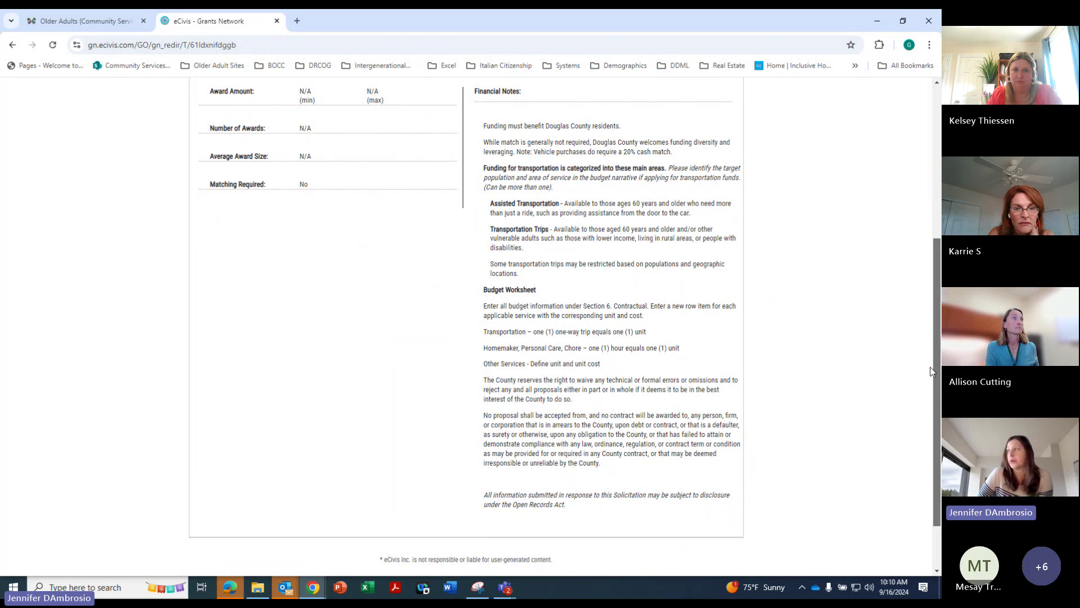
left_click_drag(935, 377, 935, 307)
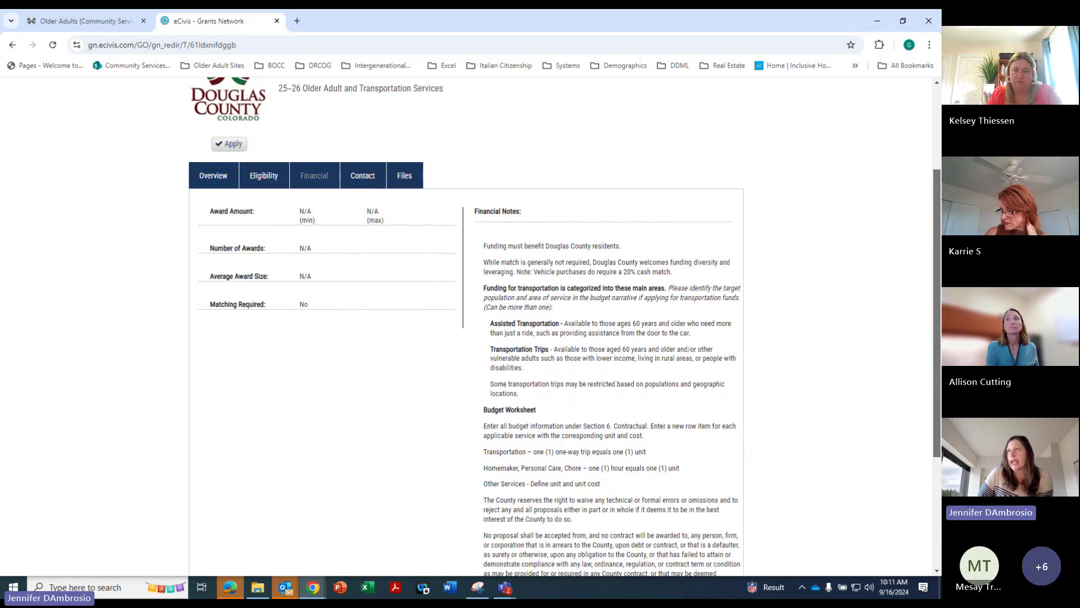
Check the Contact and Files sections, then return to the Overview with its 09/16/2024–10/18/2024 dates
left_click(361, 176)
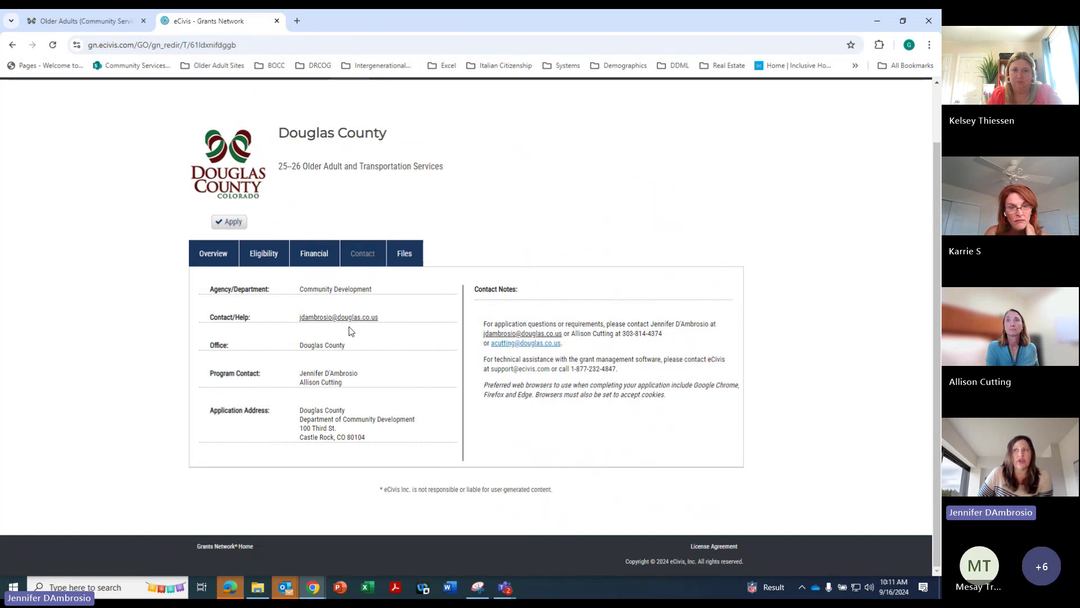
left_click(401, 253)
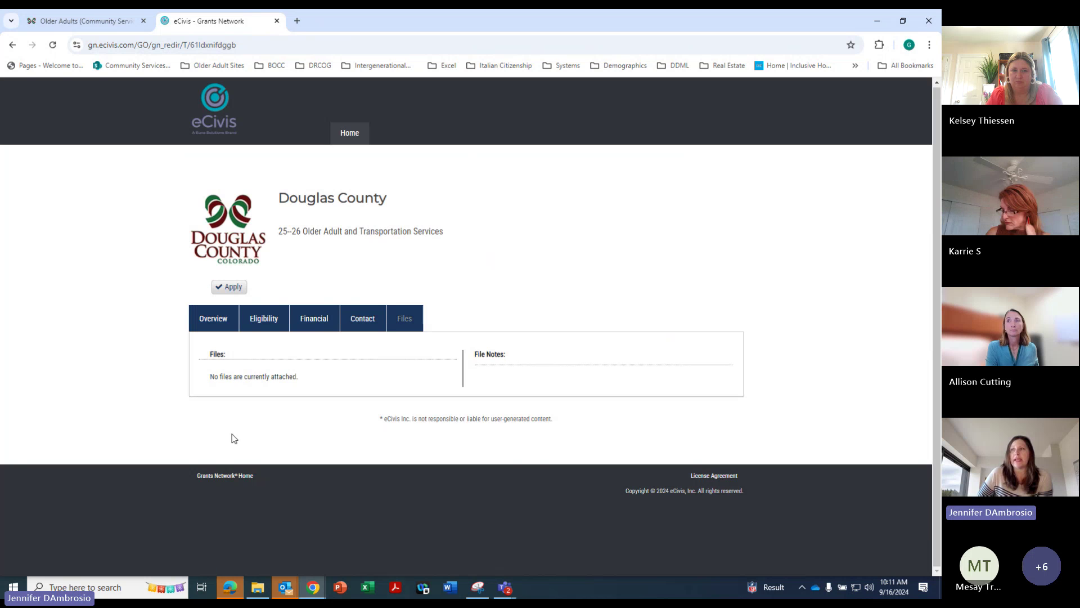
left_click(217, 318)
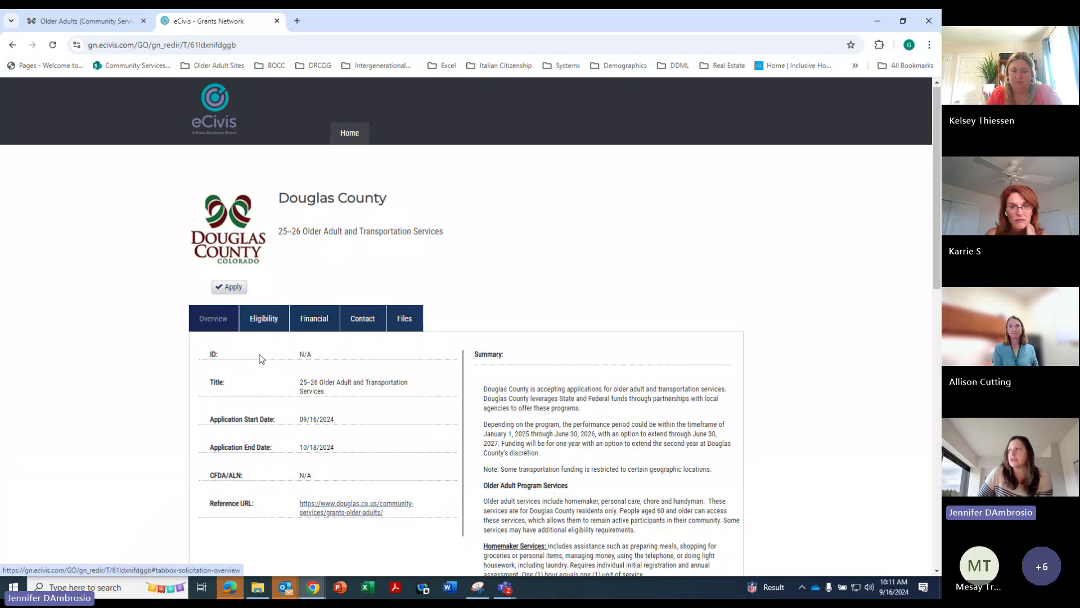
left_click_drag(936, 284, 933, 342)
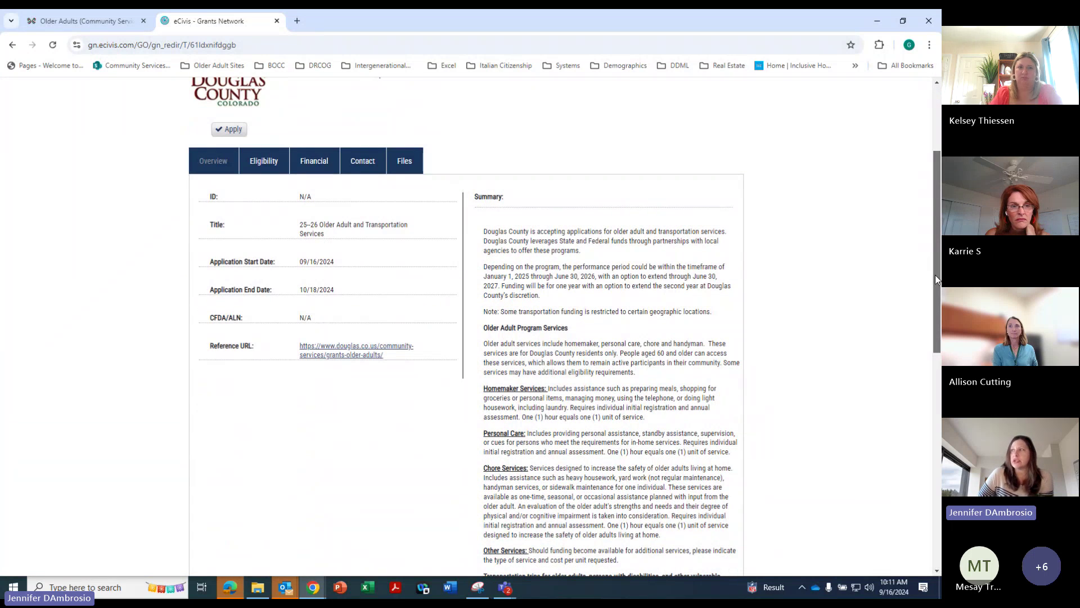
left_click_drag(935, 274, 935, 240)
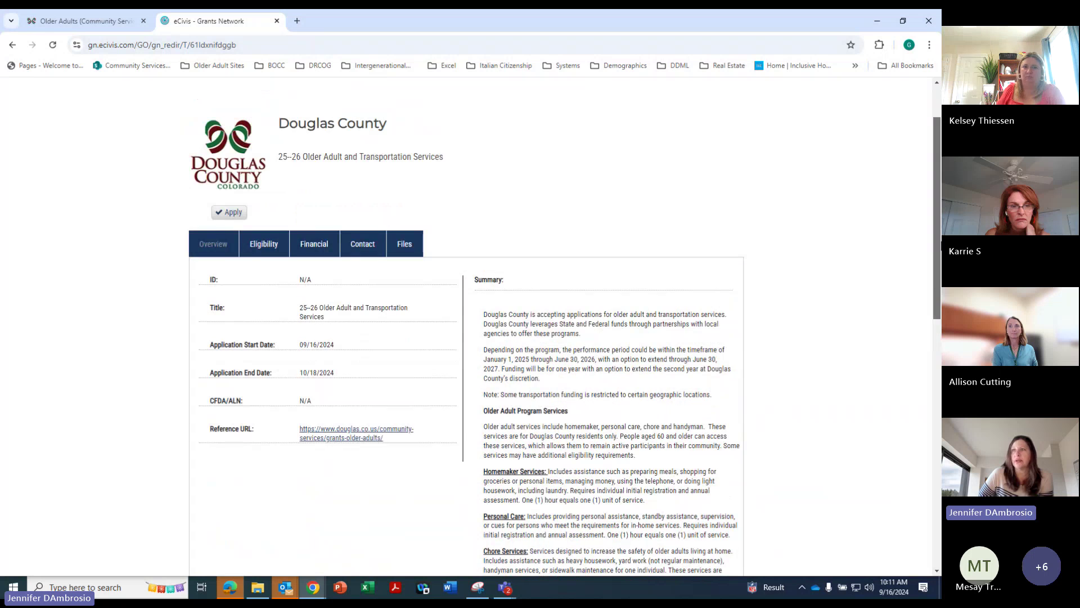
Apply for the grant and sign in to the eCivis Portal with the saved test account login
left_click(227, 212)
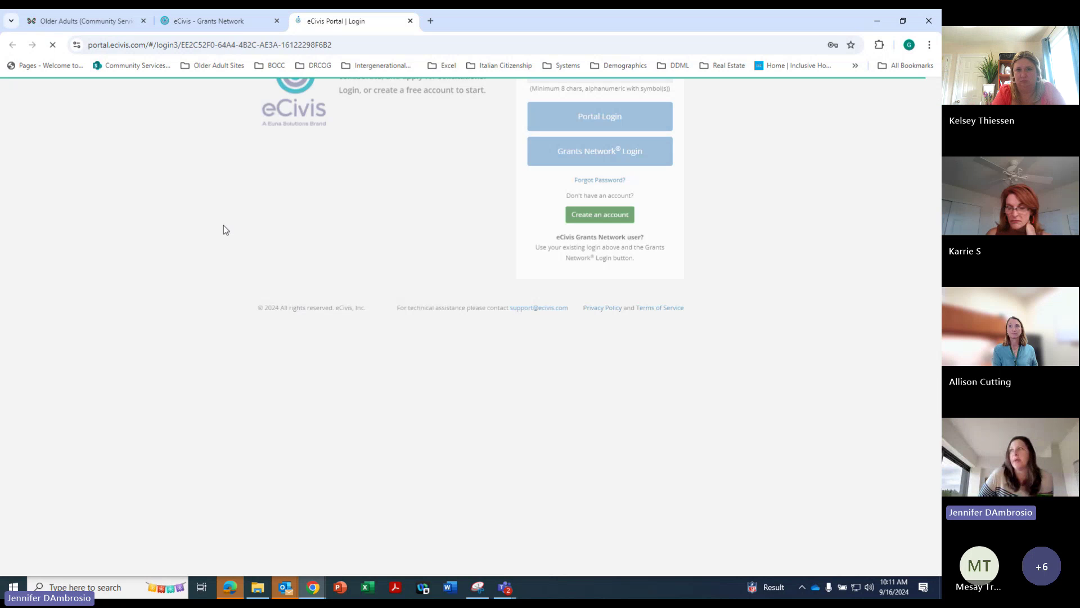
left_click(536, 187)
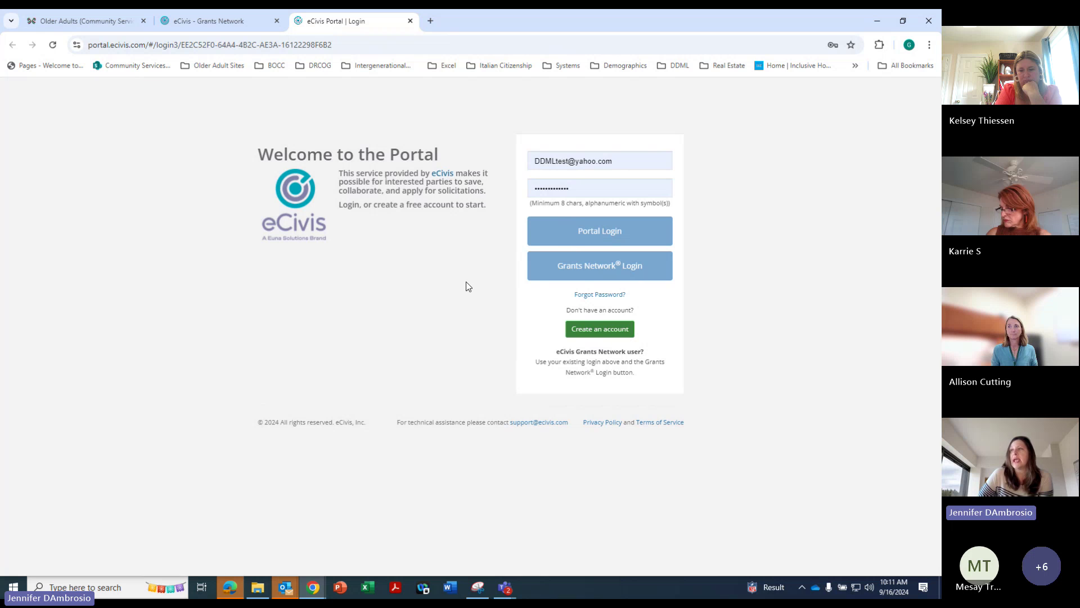
left_click(580, 188)
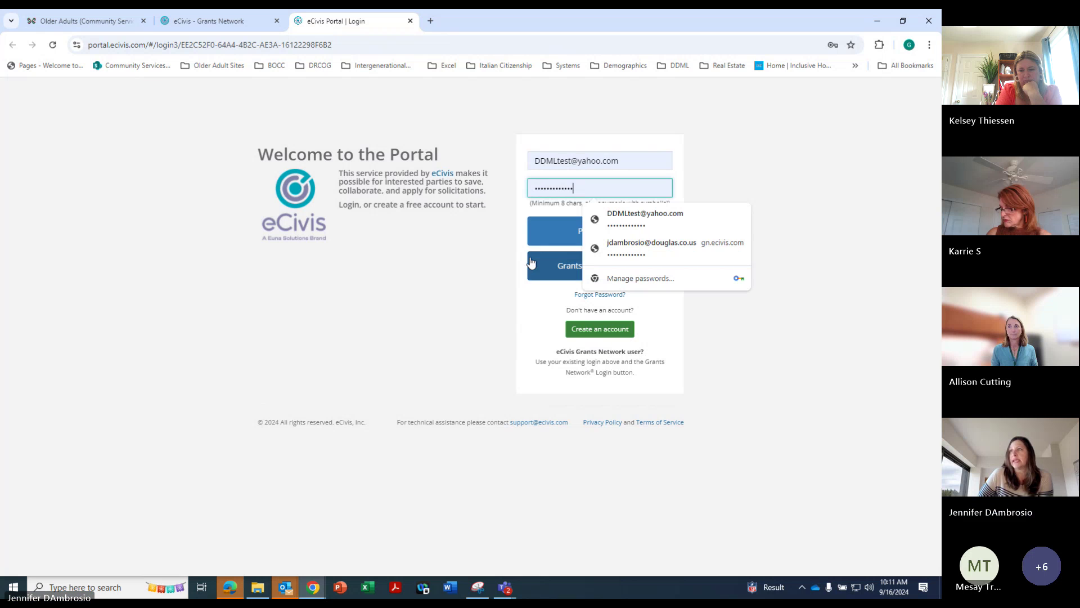
left_click(472, 282)
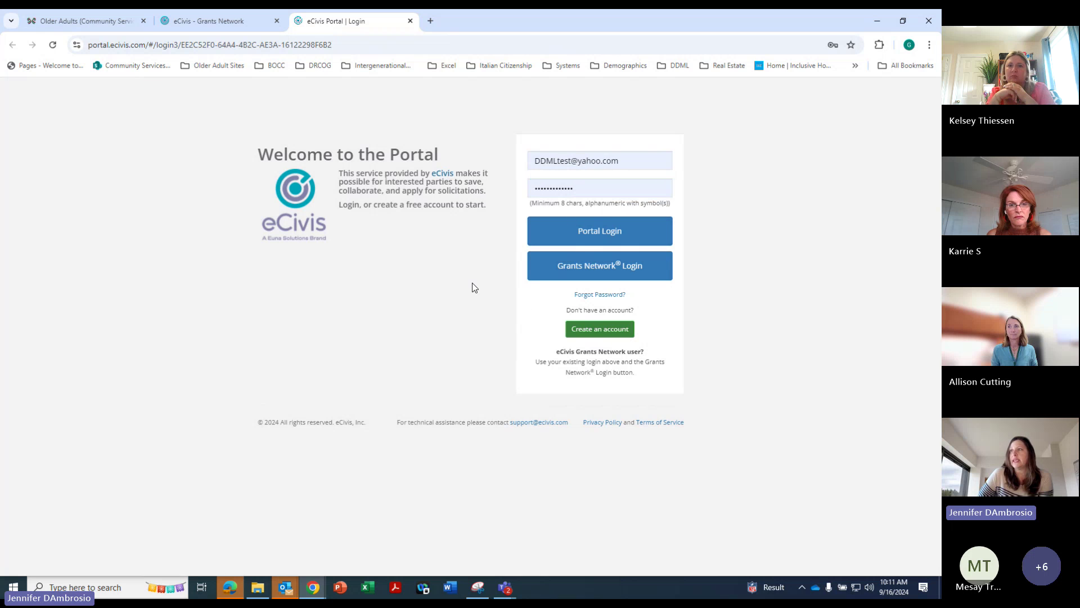
left_click(615, 241)
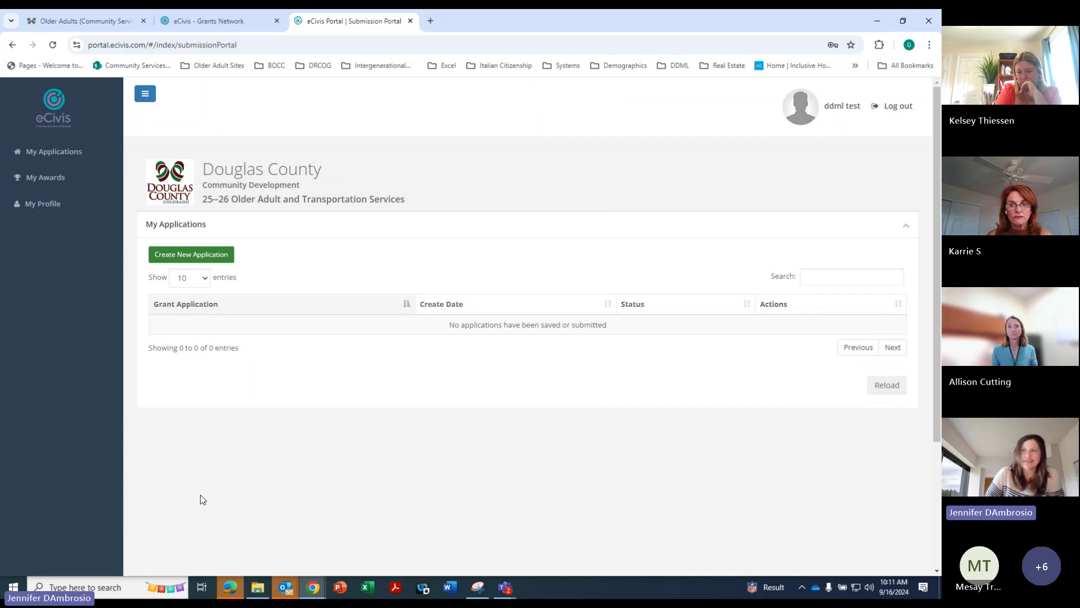
Start a draft 25–26 application, reopen it from My Applications, then go to My Profile
left_click(194, 254)
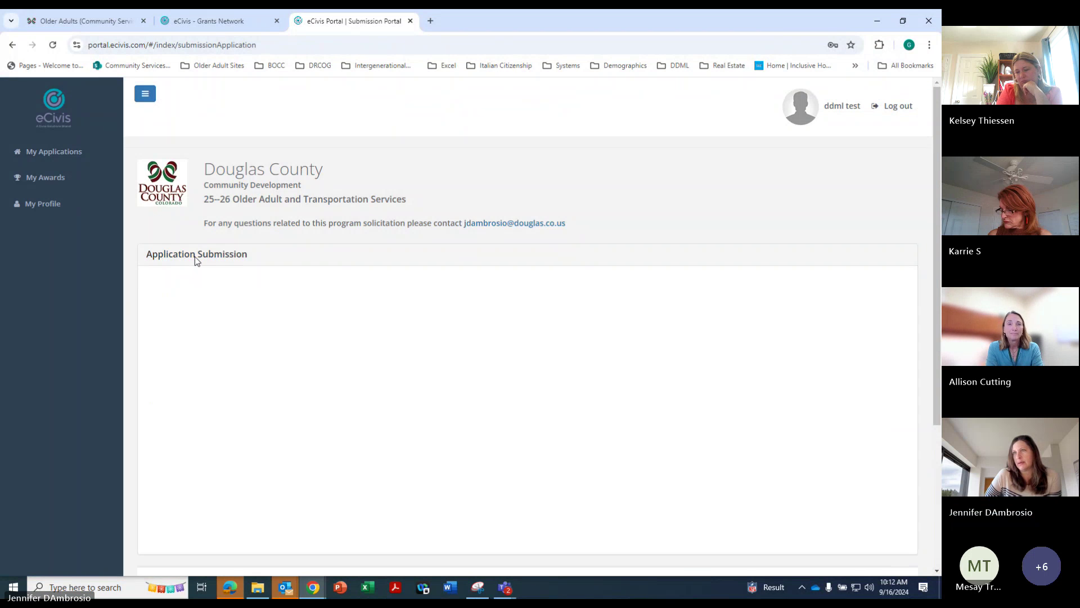
left_click(62, 153)
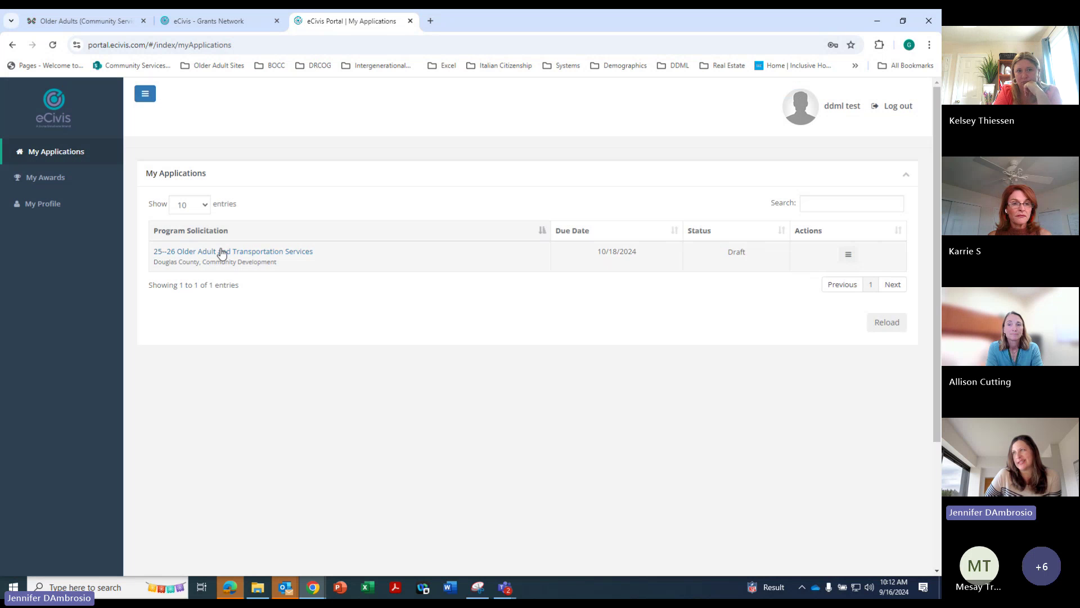
left_click(221, 252)
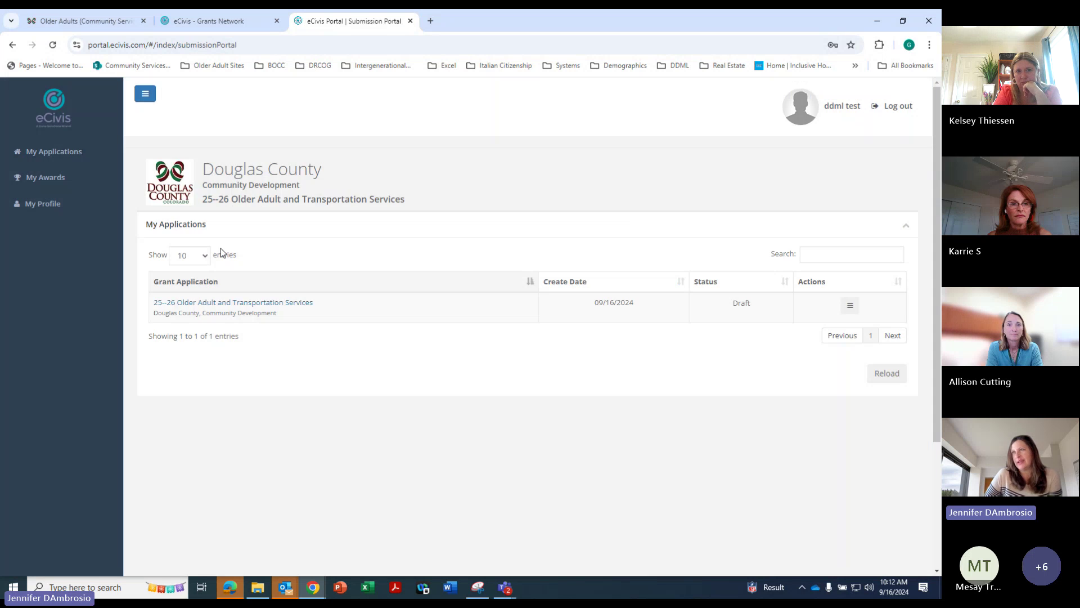
left_click(248, 304)
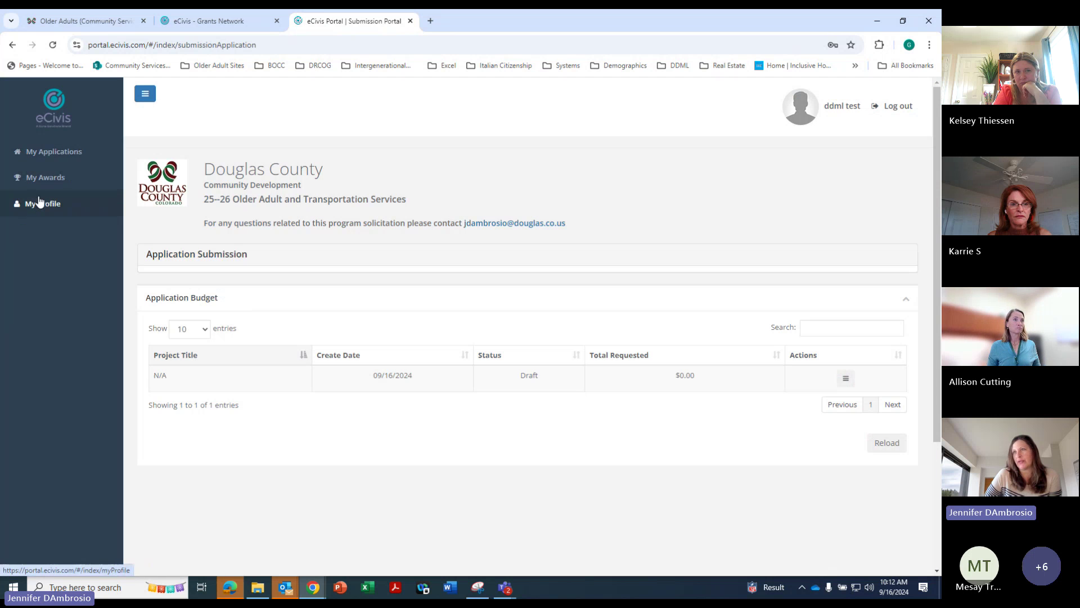
left_click(40, 202)
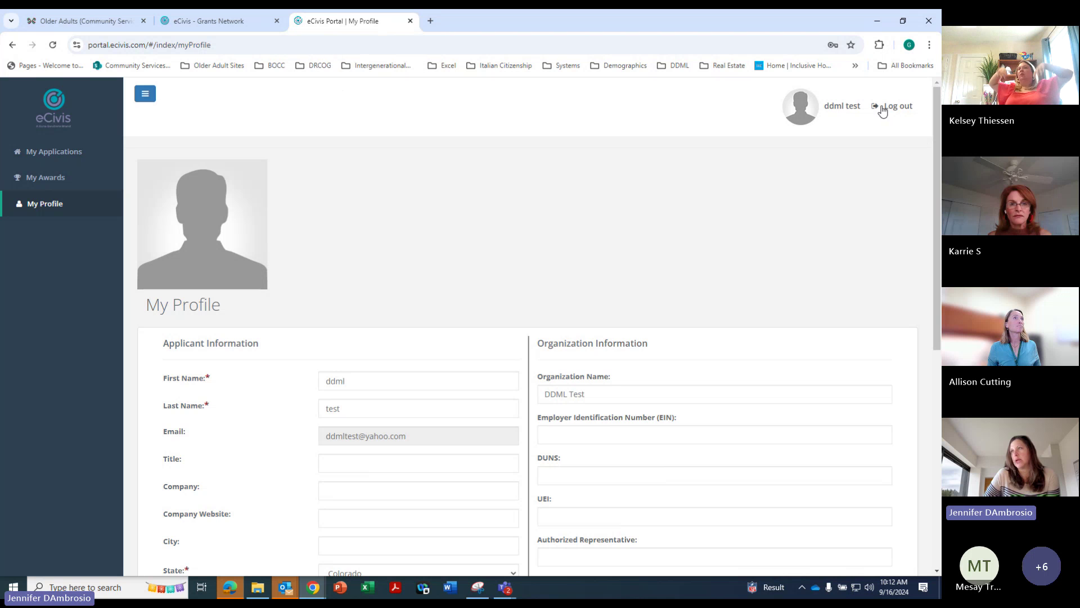
Enter 'hh' as the organization address and save the profile with Update Profile
left_click_drag(937, 145, 911, 363)
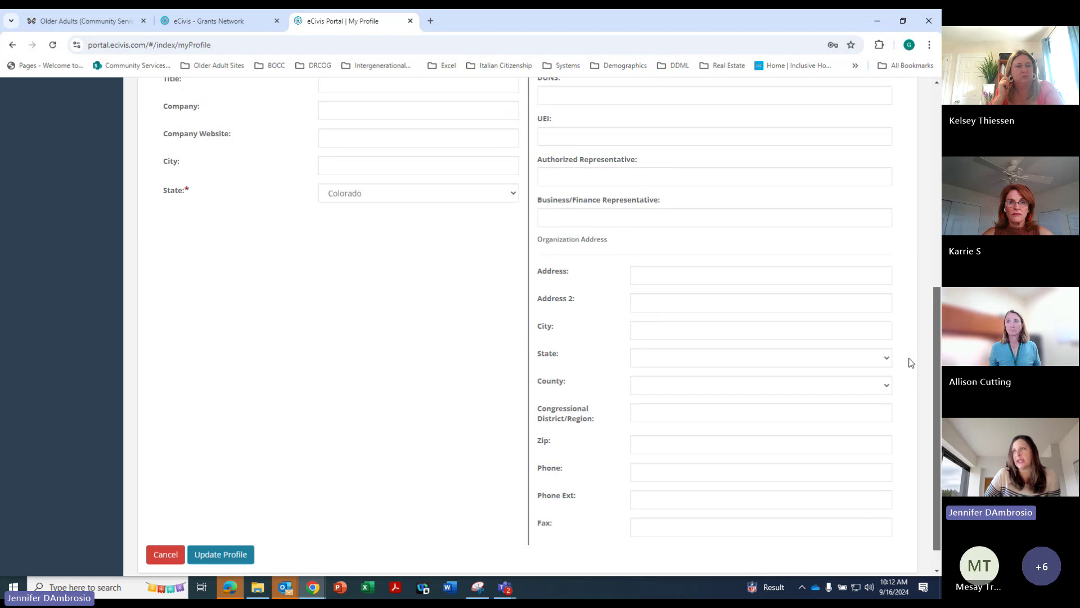
scroll(913, 388, "down", 1)
scroll(884, 232, "up", 7)
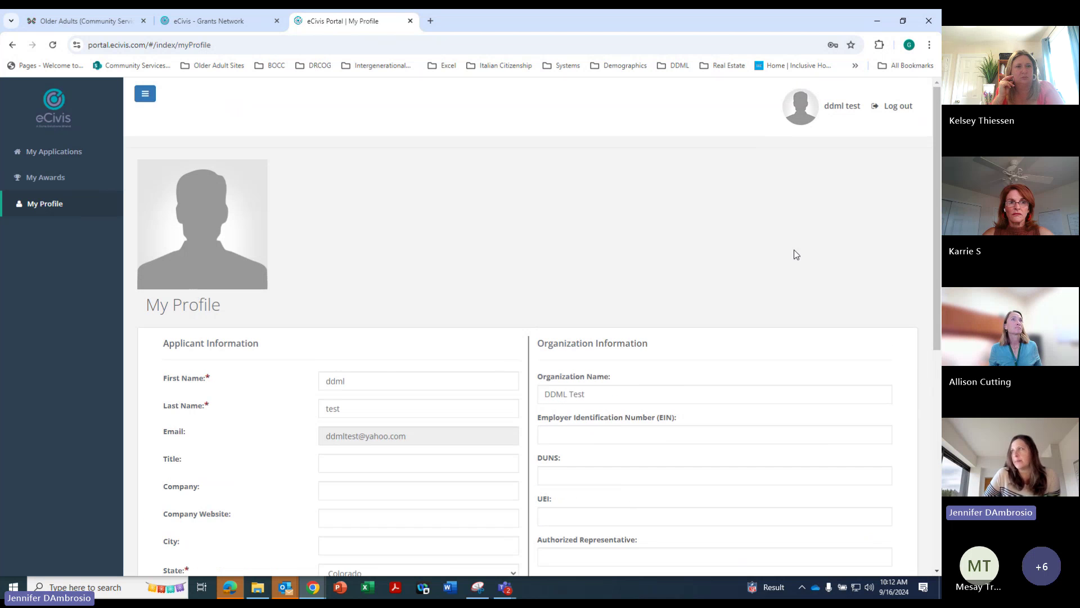
left_click_drag(931, 269, 935, 318)
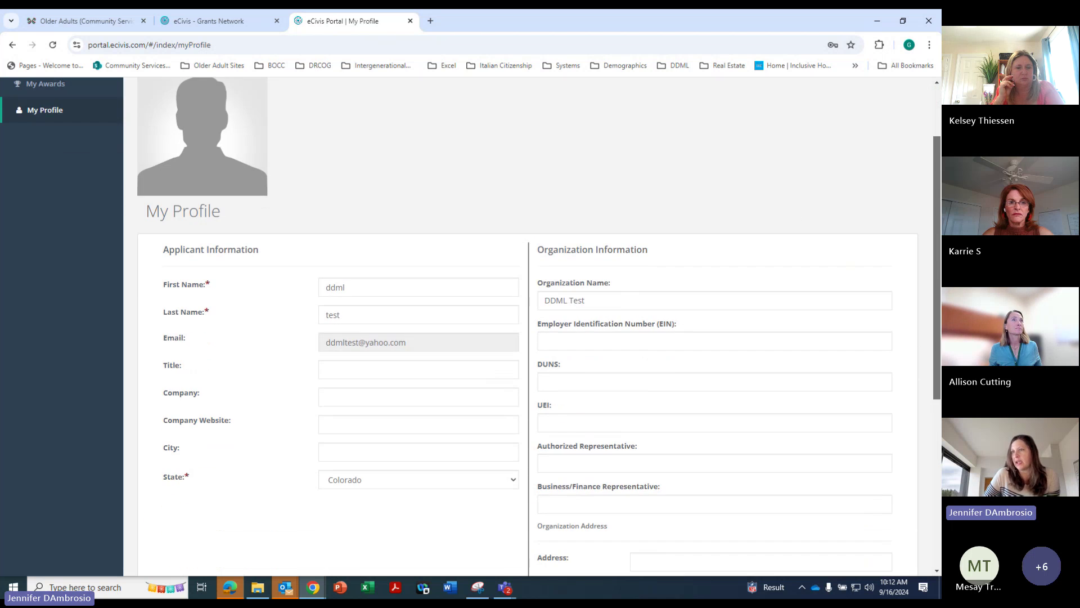
scroll(678, 397, "down", 2)
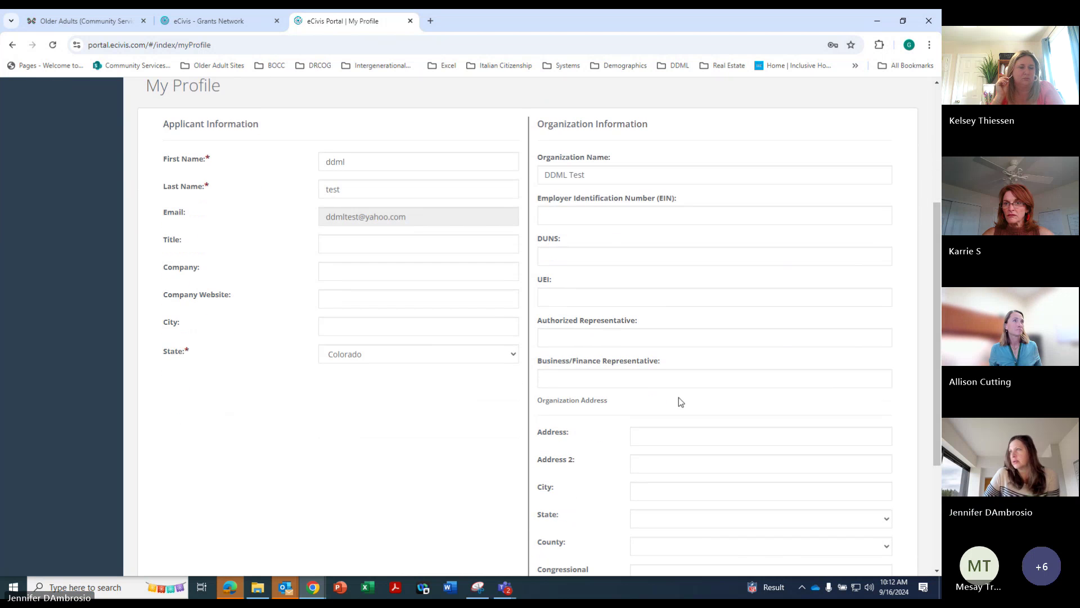
left_click(669, 434)
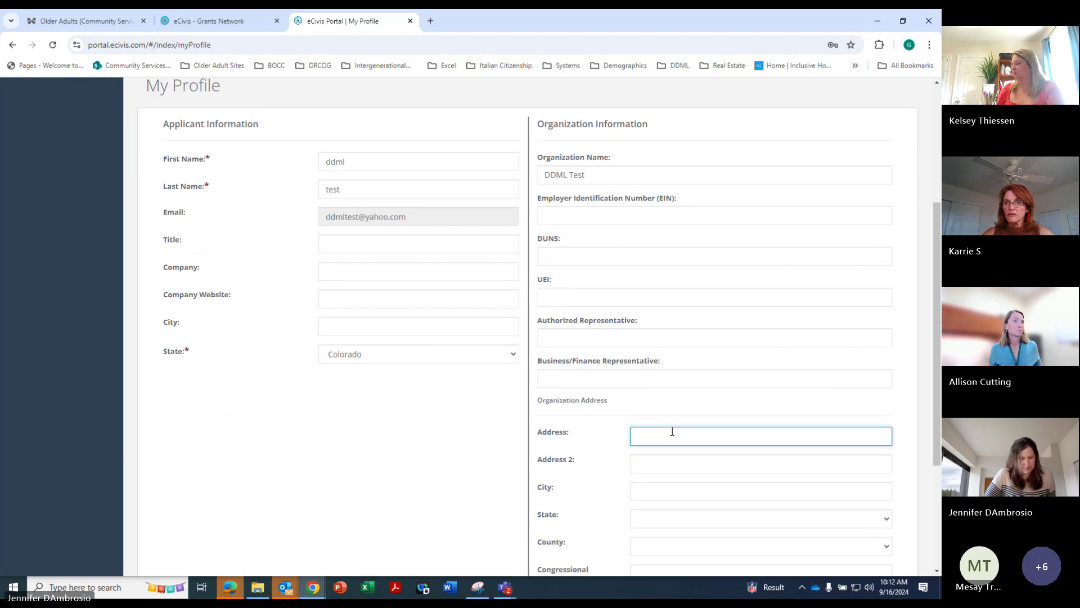
type("hh")
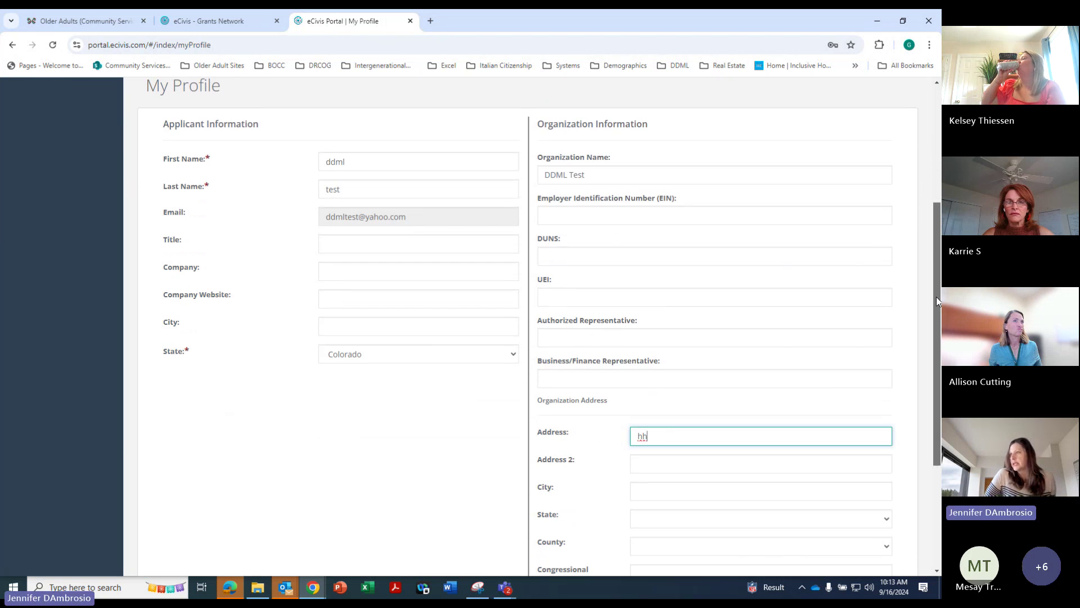
scroll(936, 296, "down", 3)
left_click(235, 522)
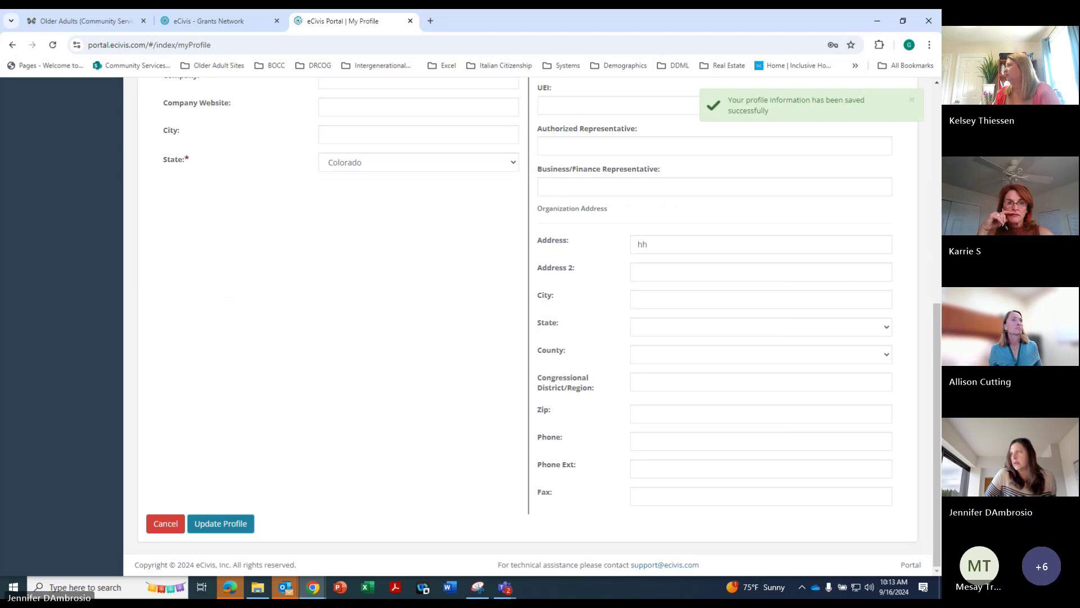
Return to My Applications, where the draft application is now listed
scroll(927, 171, "up", 4)
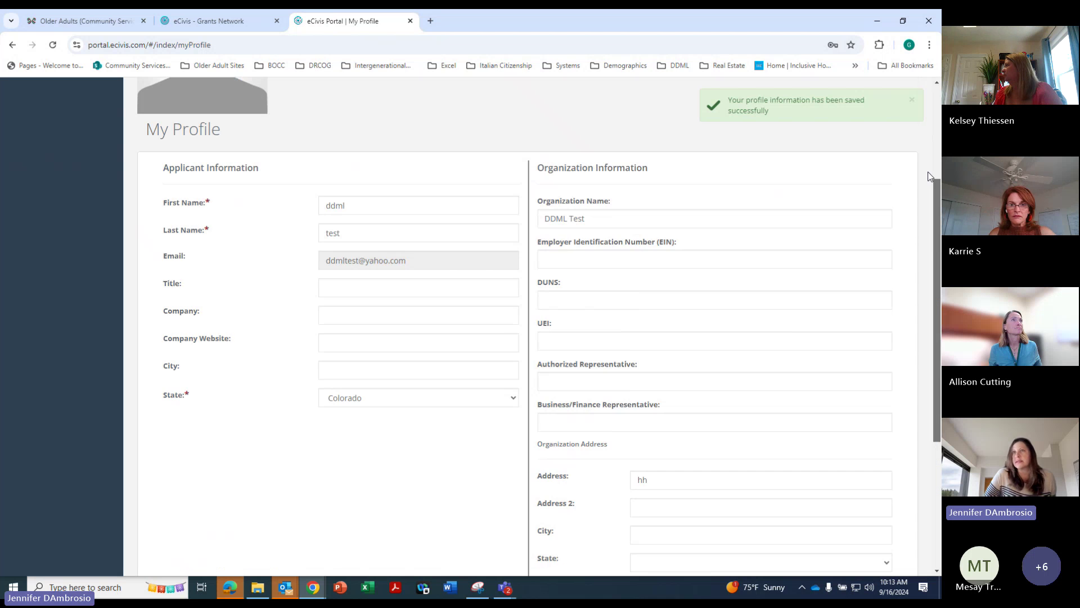
scroll(927, 171, "up", 2)
left_click(49, 155)
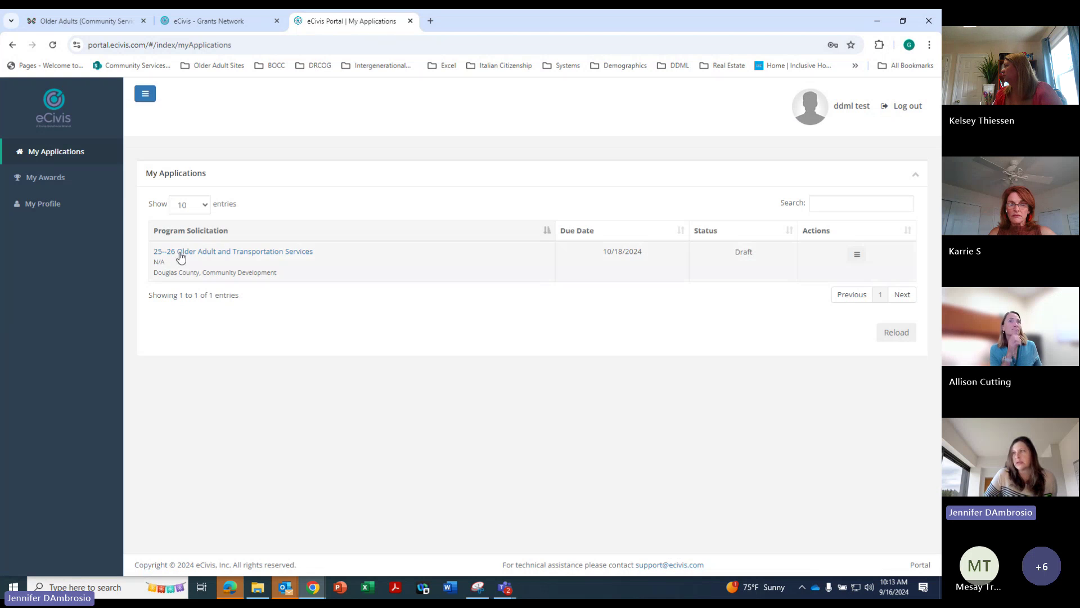
Open the draft Older Adult application via Actions > View Application
left_click(178, 252)
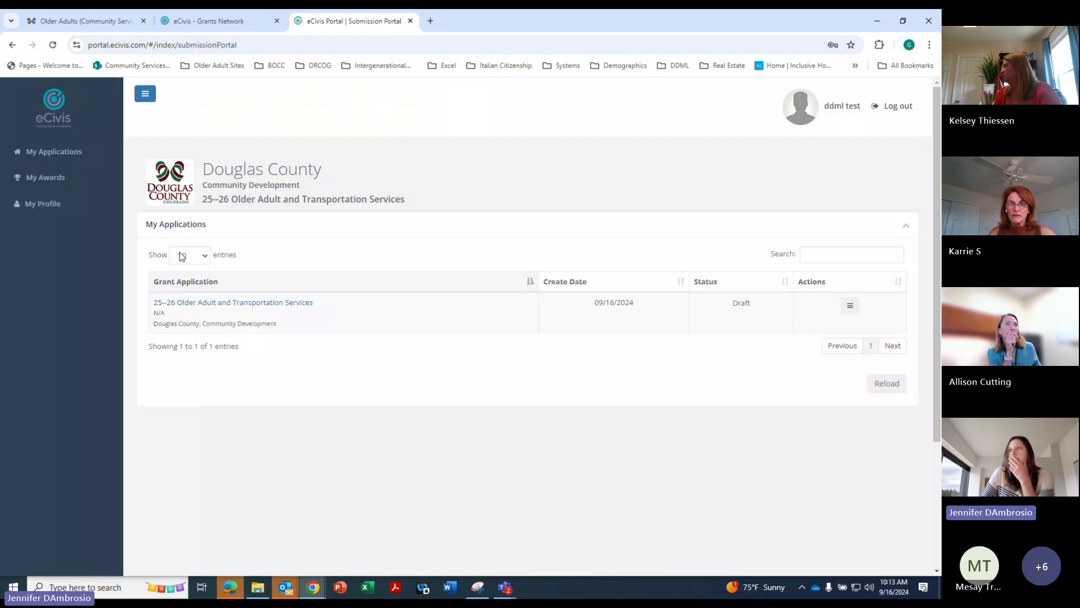
left_click(850, 306)
left_click(809, 327)
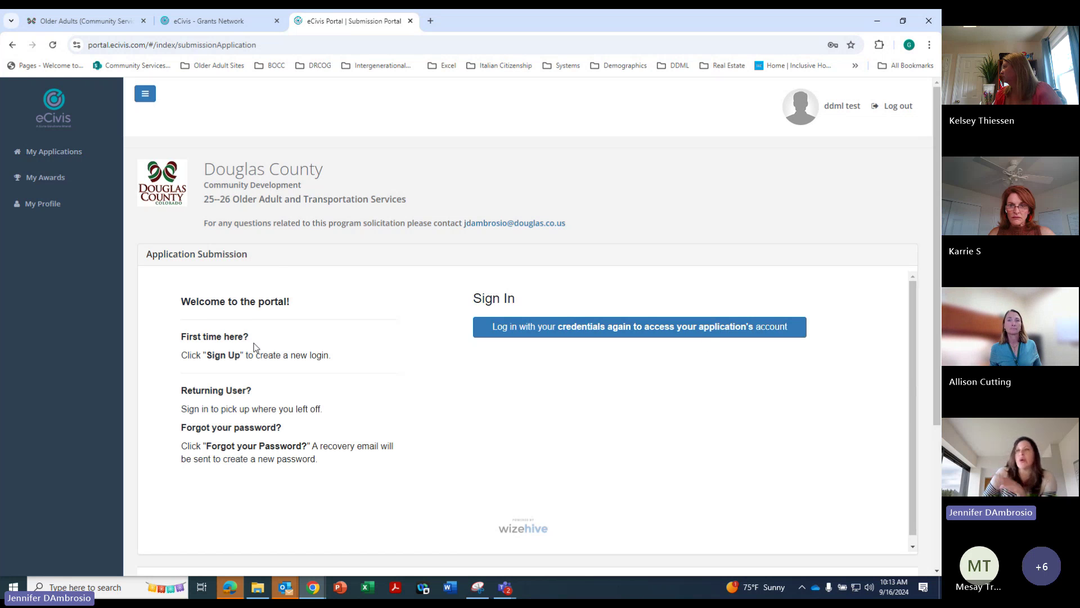
Sign in through Portal Login with the test account's e-mail and password
left_click(572, 332)
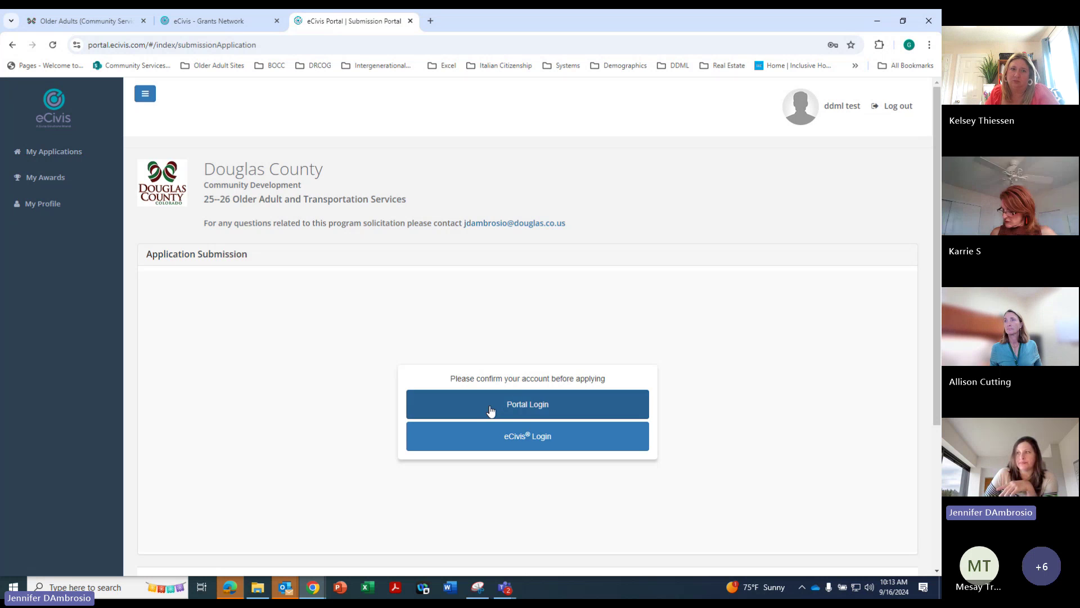
left_click(492, 404)
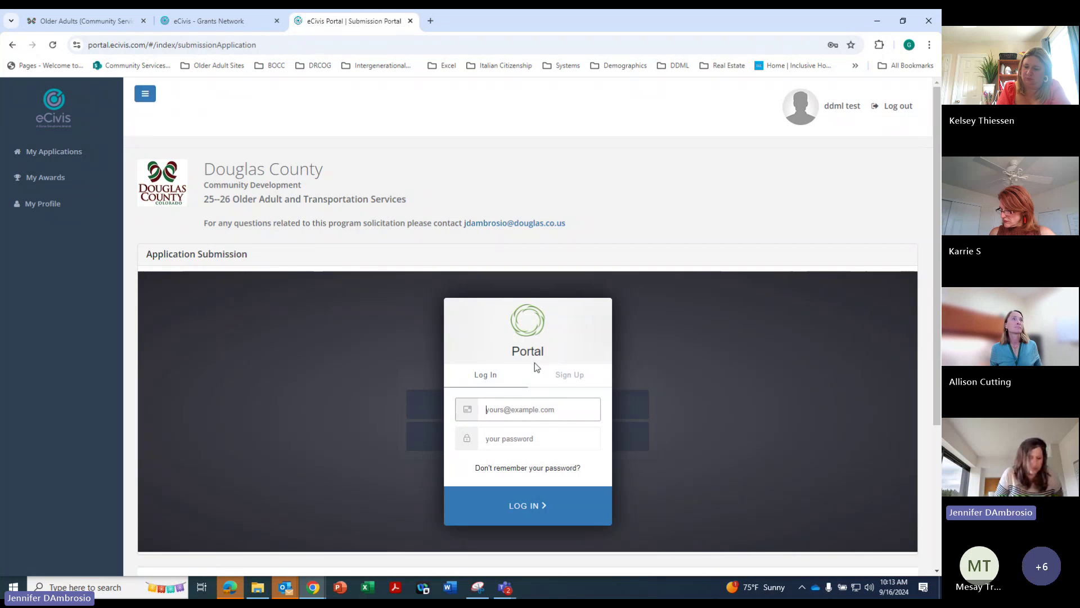
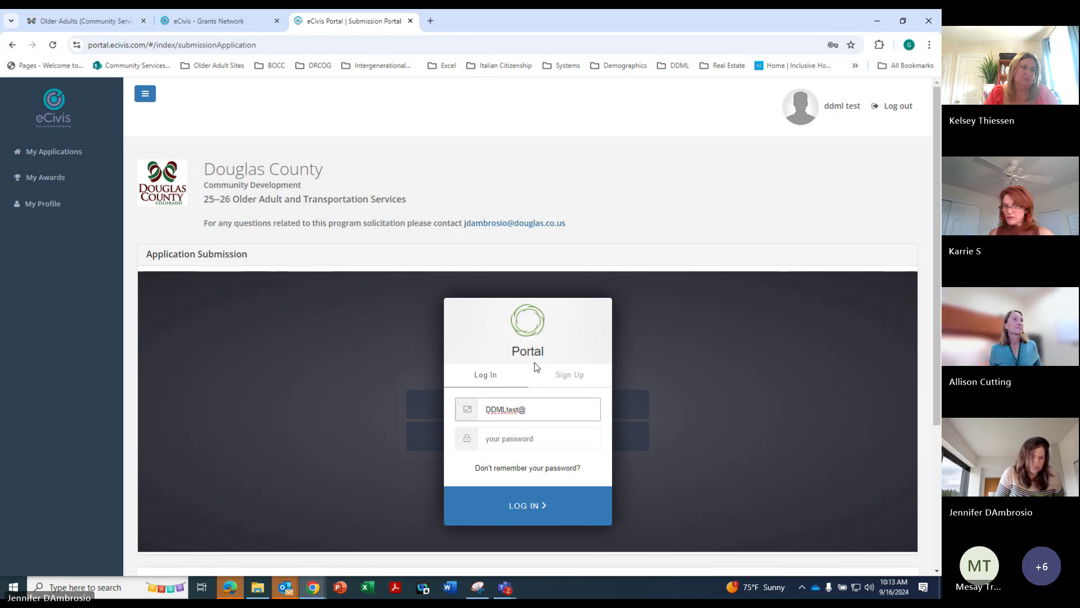
key("Tab")
type("************")
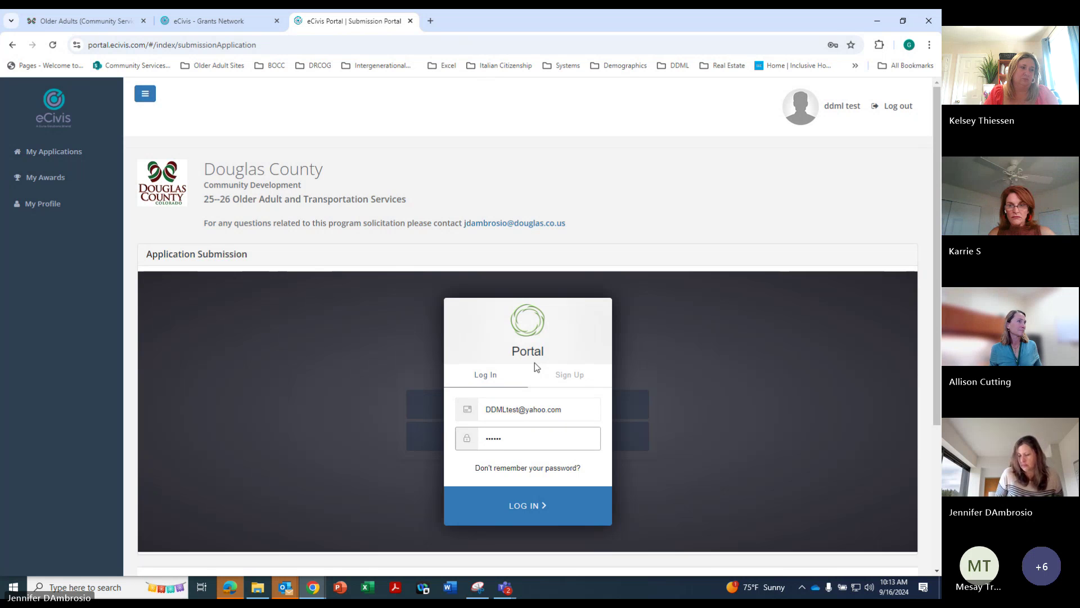
type("*")
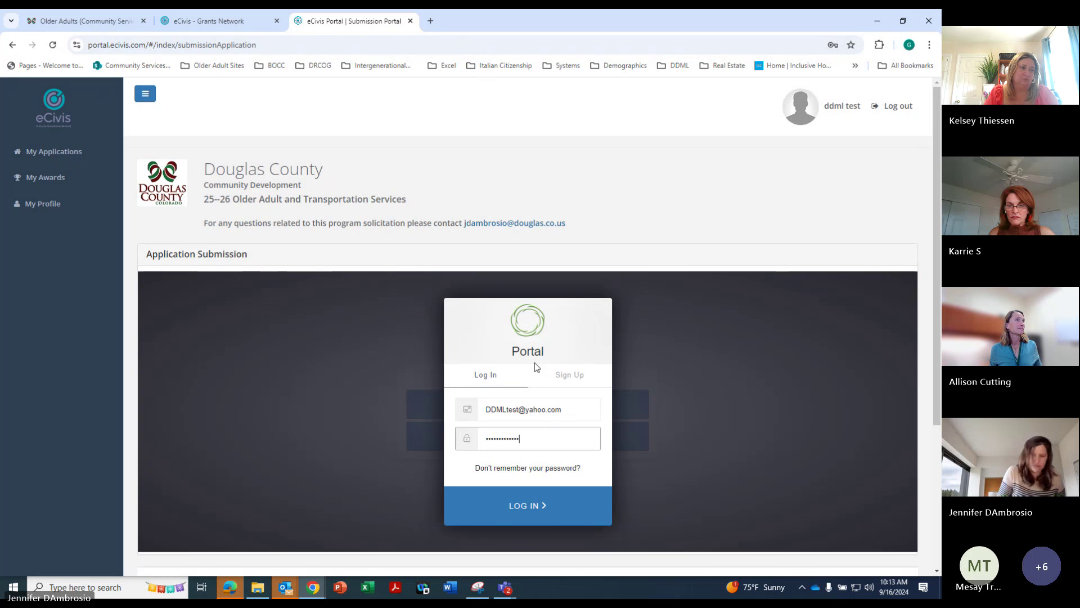
key("Return")
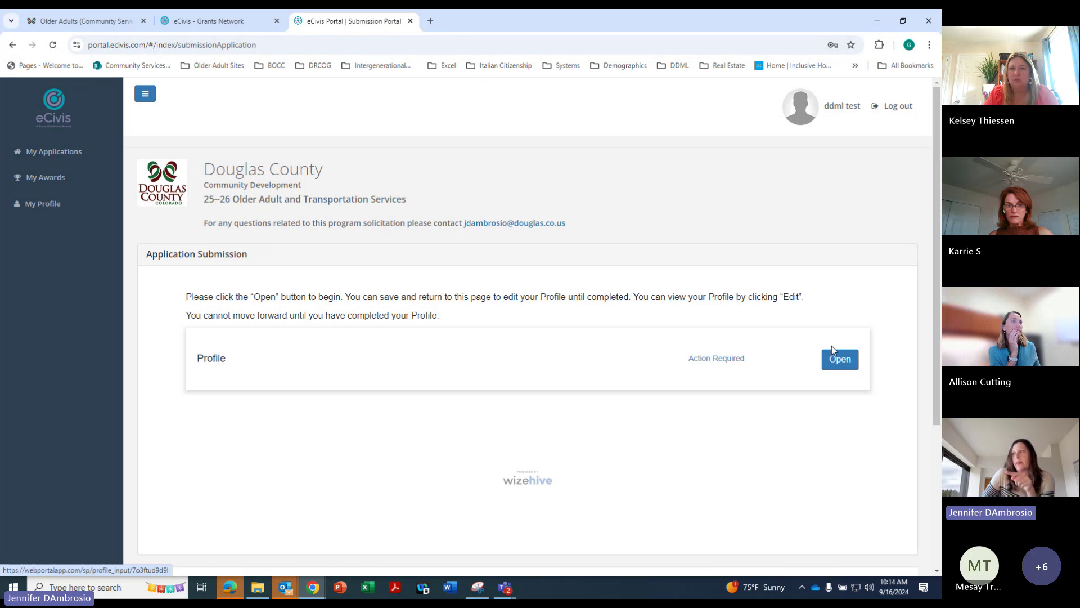
Open the Profile form and enter 'hh' in the organization's City field
left_click(838, 365)
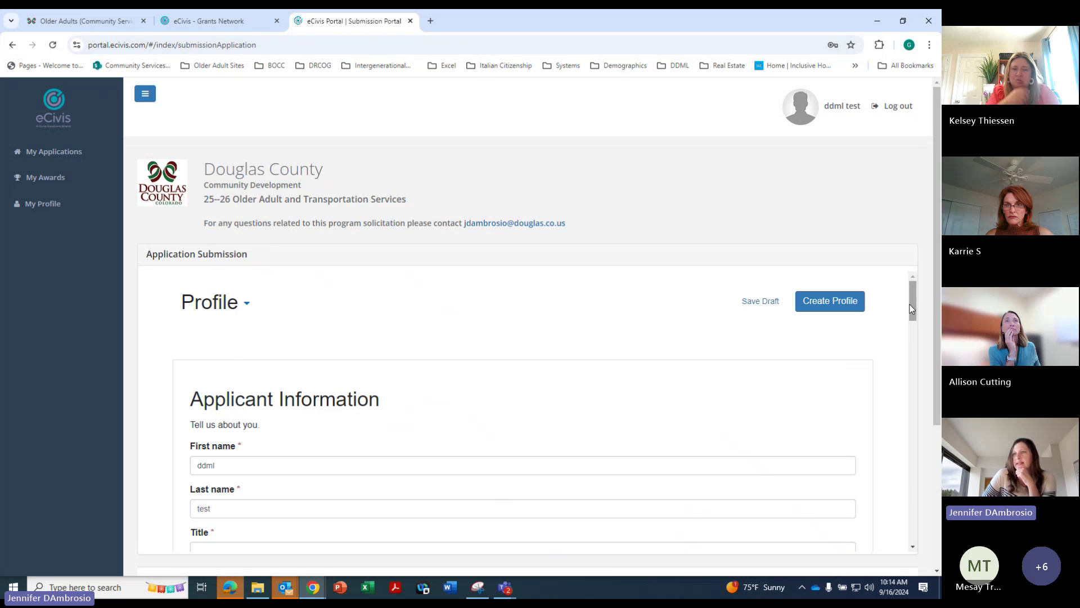
scroll(902, 306, "down", 5)
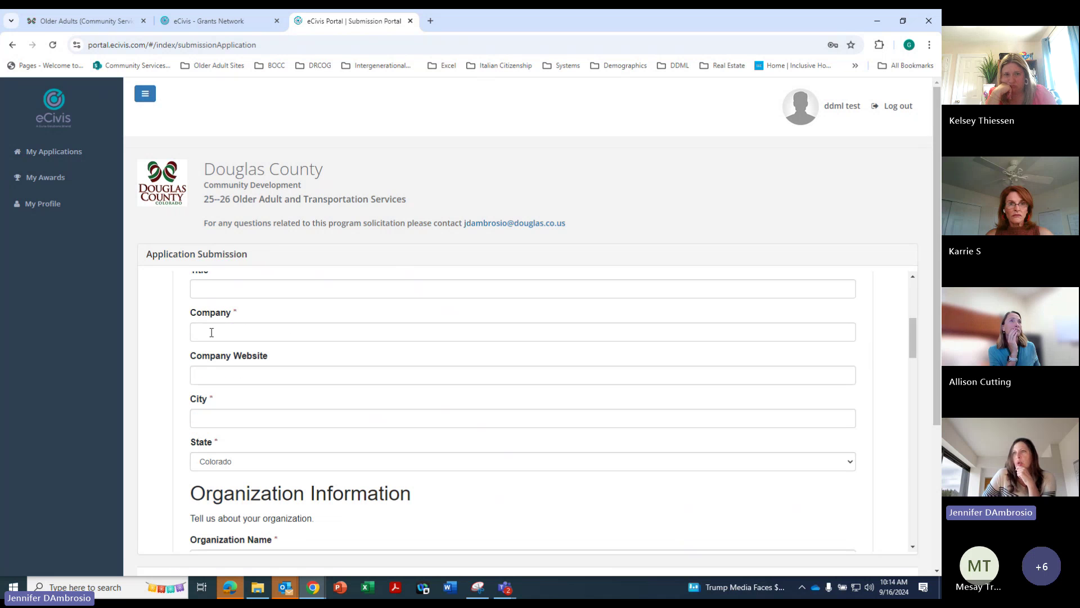
left_click(211, 333)
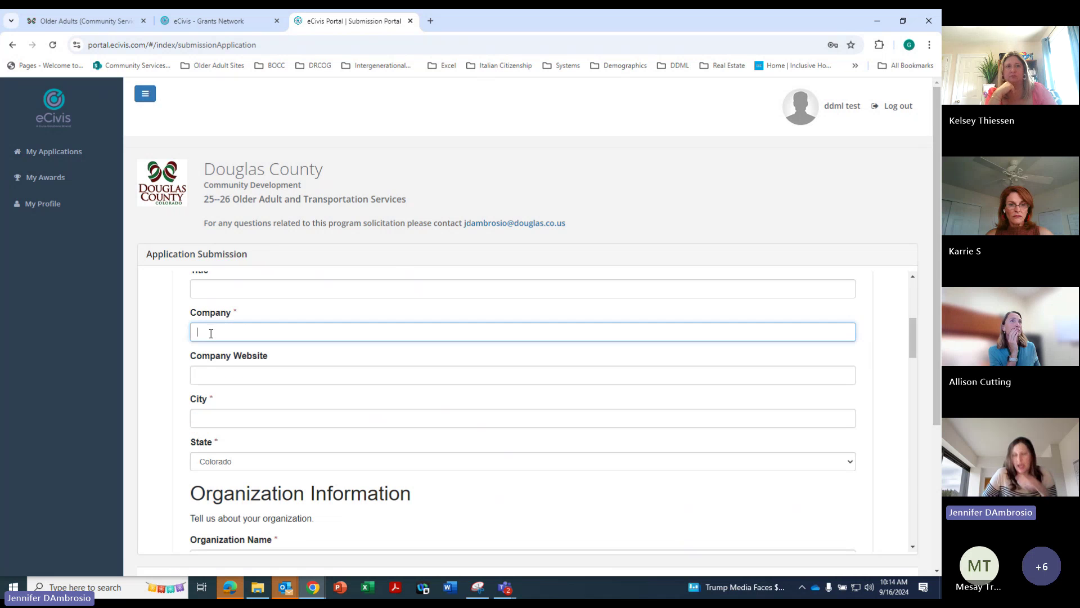
left_click(225, 417)
type("hh")
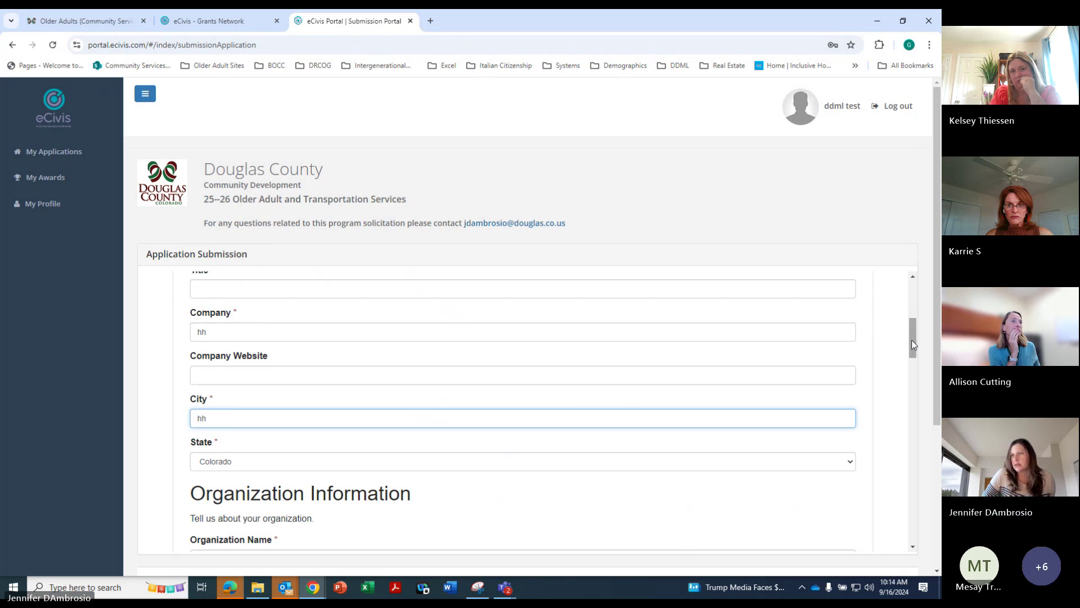
left_click_drag(911, 340, 923, 392)
Fill Authorized Representative, Business/Finance Representative and street address with 'h'
left_click(212, 421)
type("h")
left_click(210, 461)
type("h")
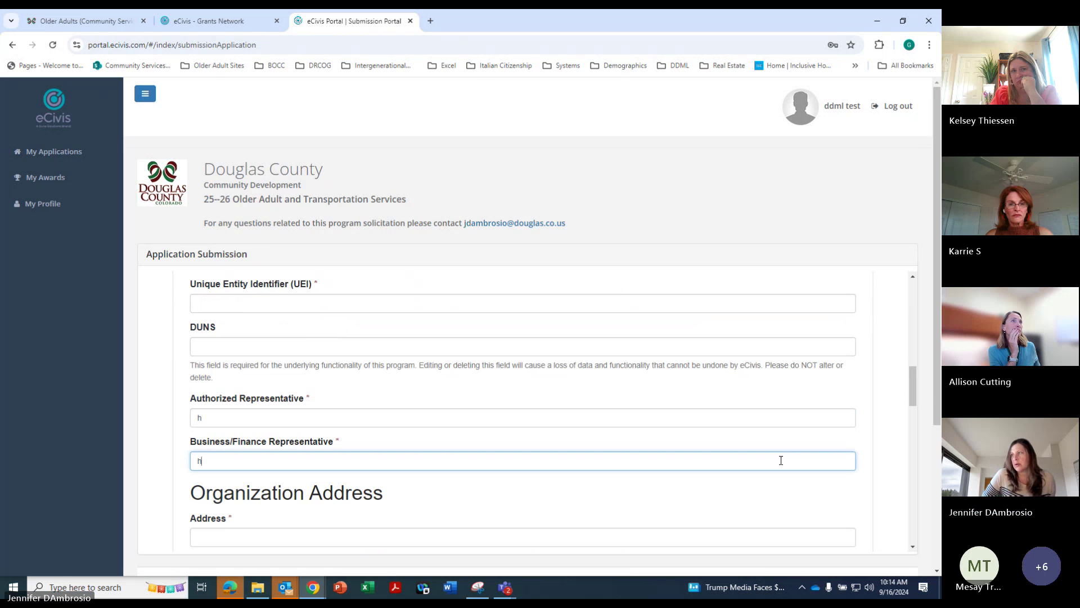
left_click_drag(913, 388, 911, 416)
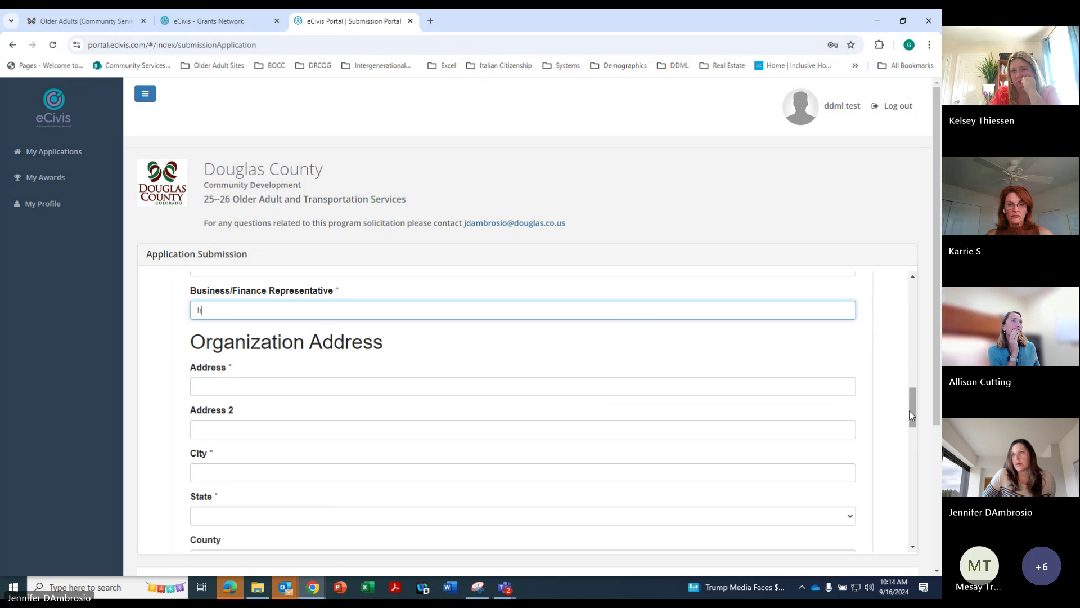
left_click(204, 389)
type("h")
scroll(915, 415, "down", 2)
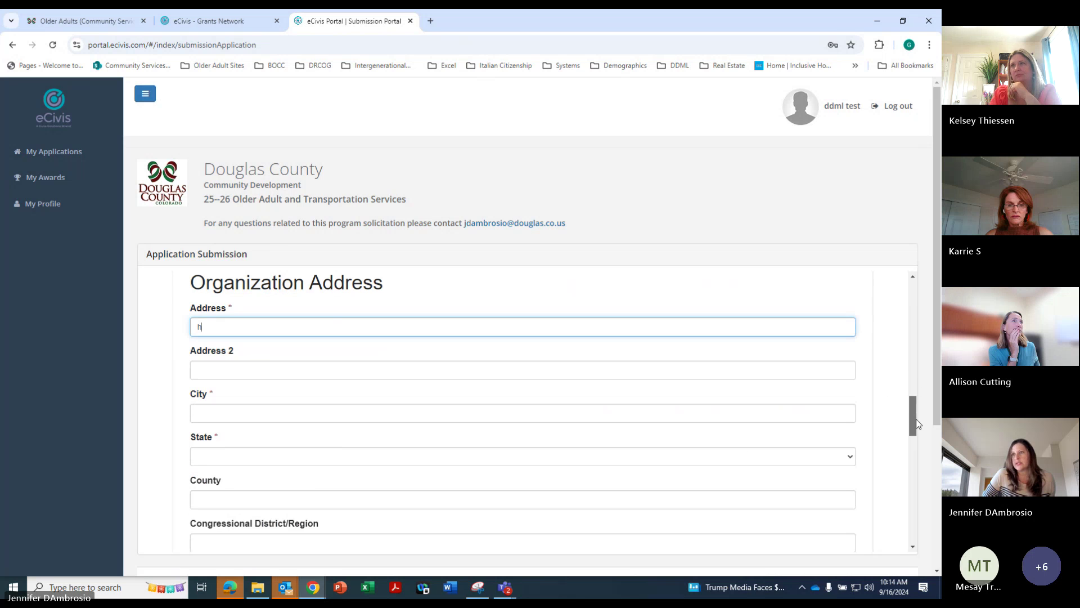
left_click(232, 375)
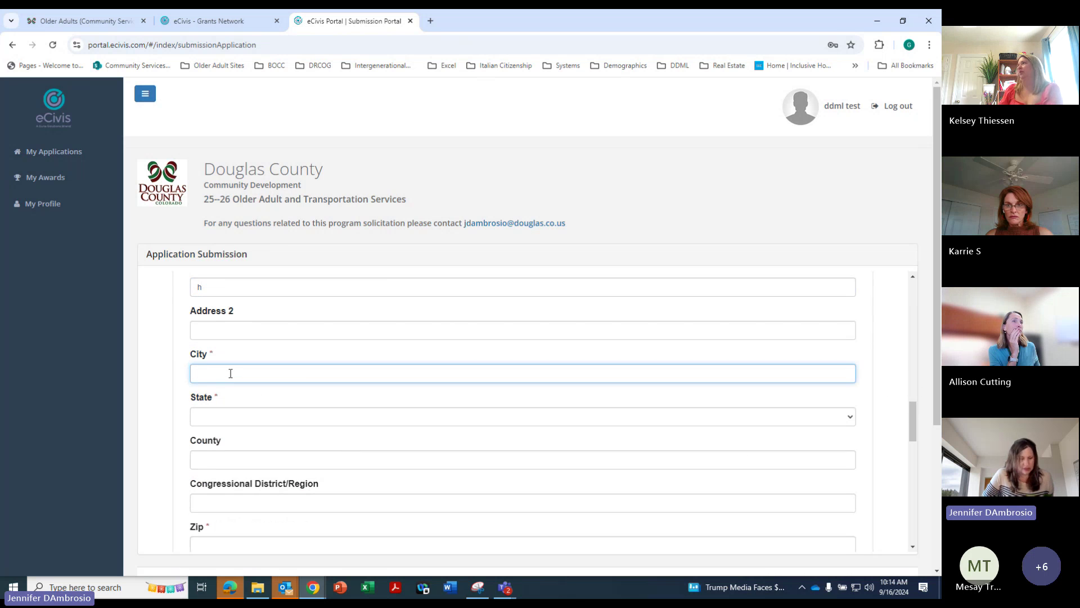
Choose Colorado as the state, enter Zip 1111 and Phone 11111111, and submit Create Profile
left_click(210, 416)
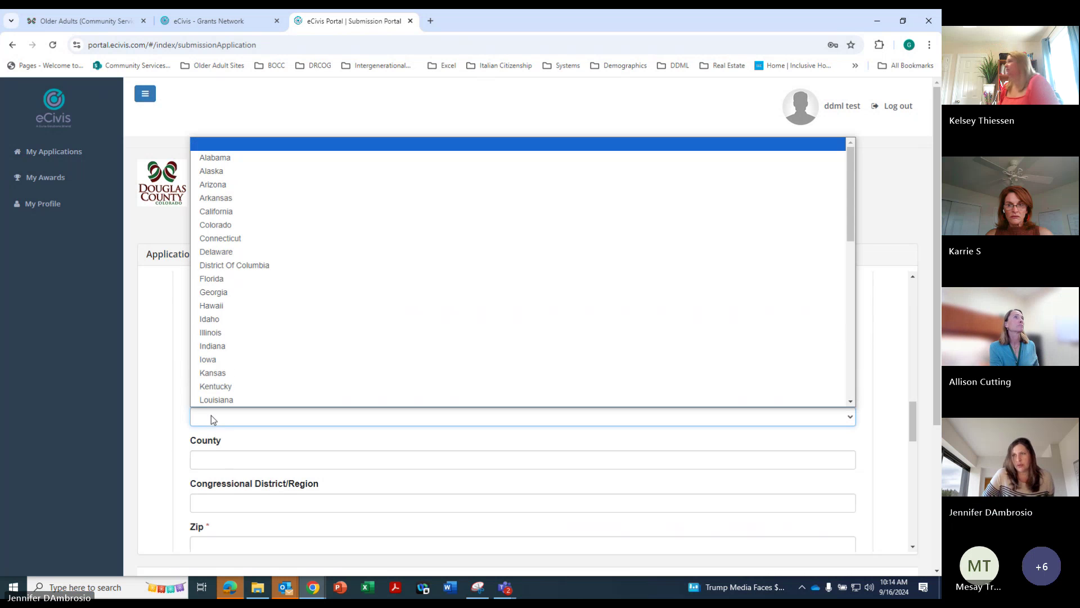
left_click(236, 225)
scroll(917, 434, "down", 1)
scroll(916, 435, "down", 4)
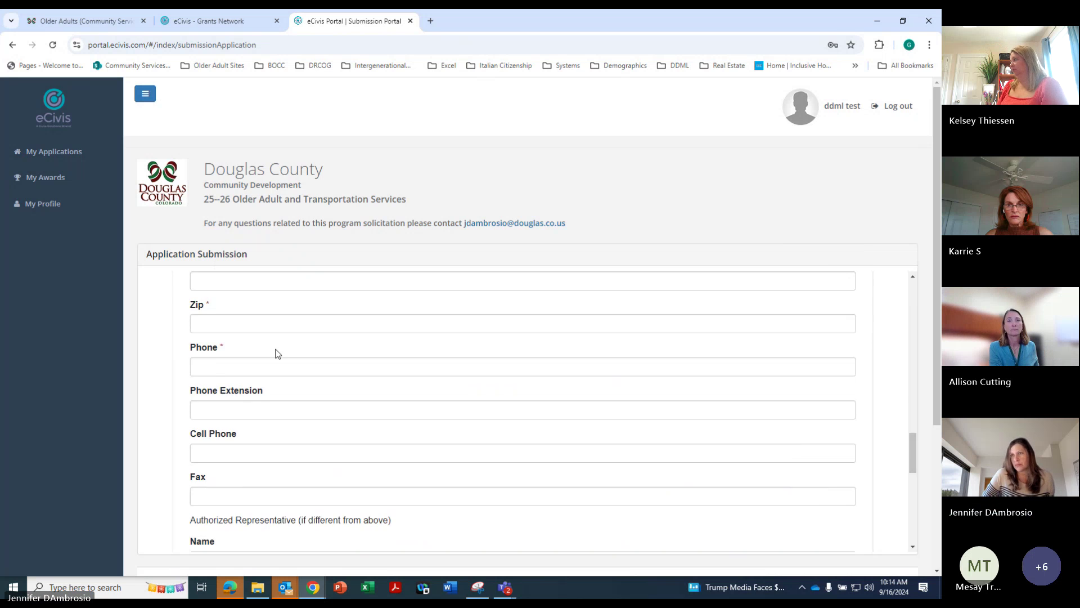
left_click(213, 324)
type("11111")
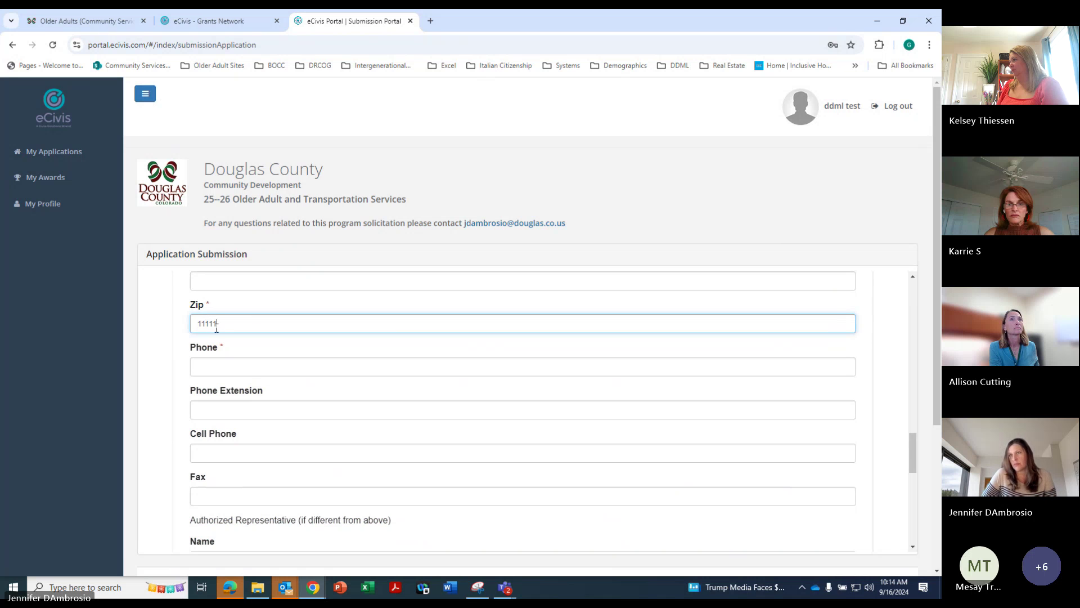
left_click(207, 368)
type("111111111")
left_click_drag(912, 462, 921, 530)
left_click(835, 453)
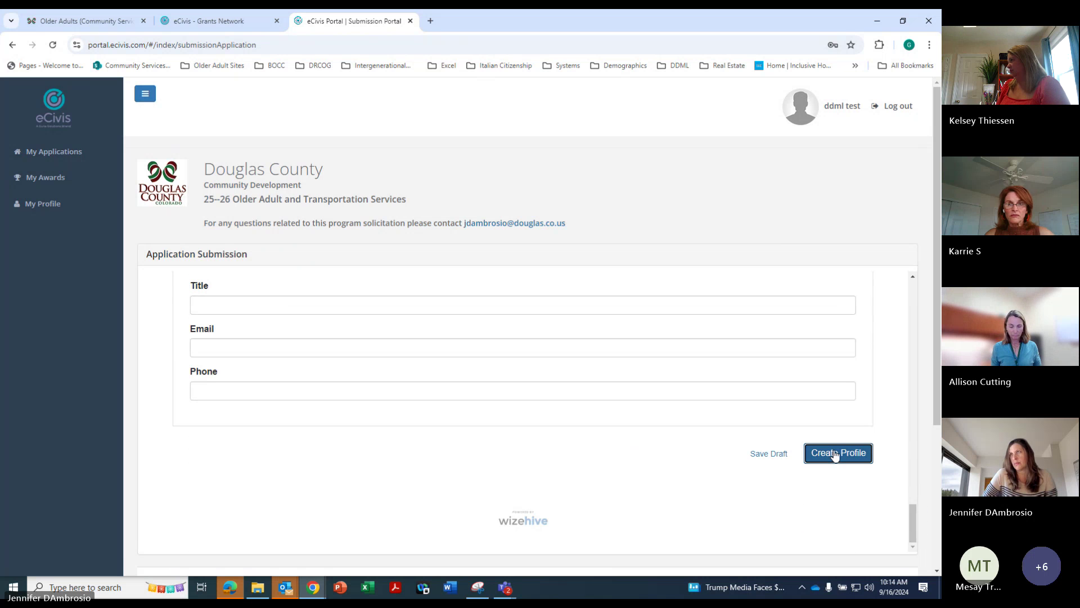
Resubmit the profile to reveal which required fields are still missing
left_click(924, 471)
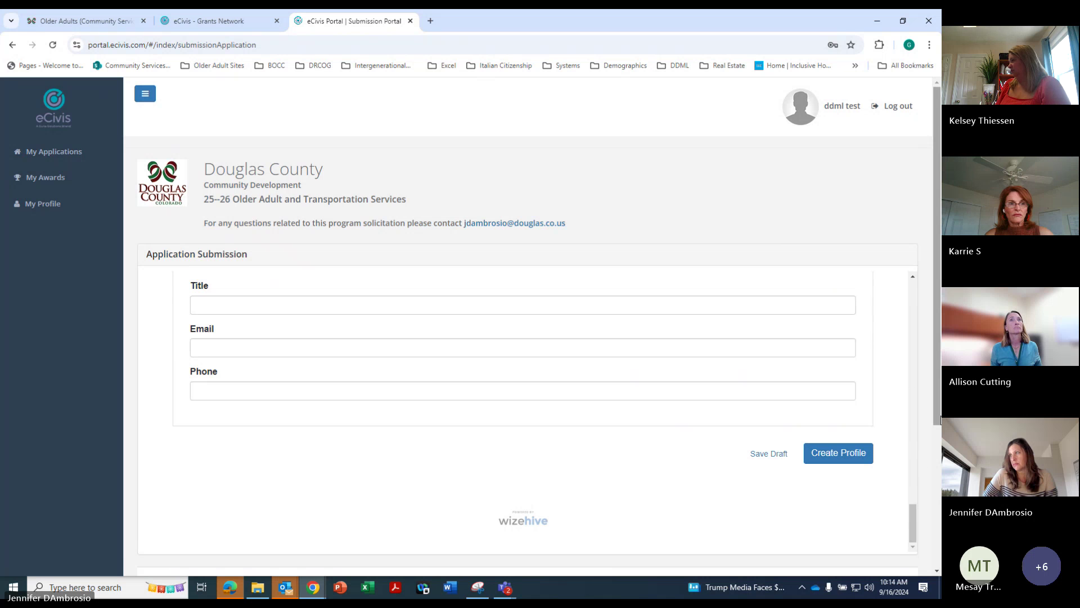
left_click_drag(936, 419, 896, 333)
left_click(834, 452)
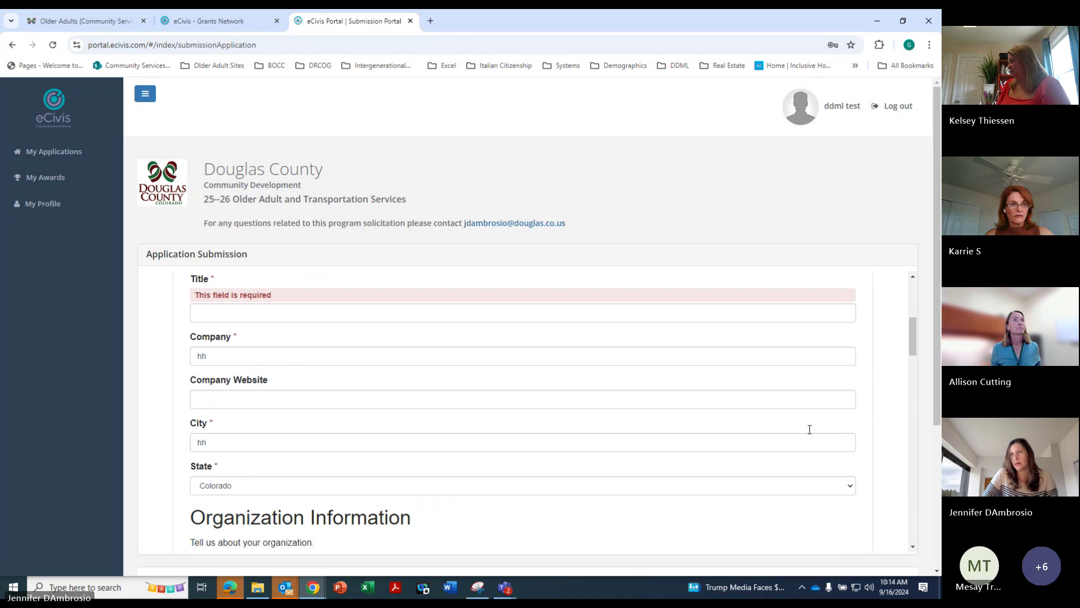
Enter Title 'ffff', fill EIN and UEI with placeholder numbers, and create the profile
left_click(225, 314)
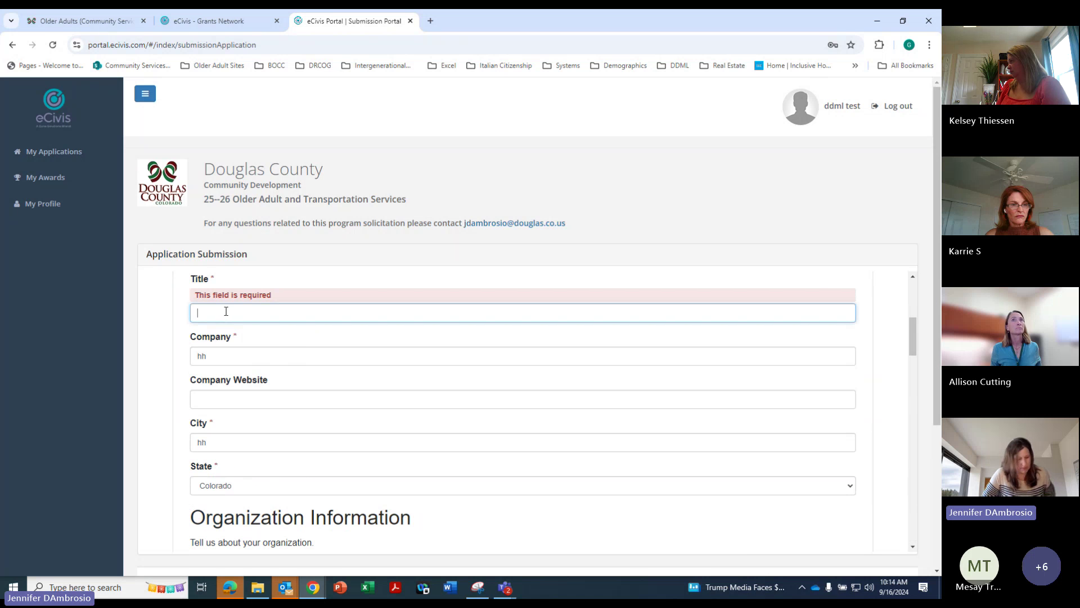
type("ffff")
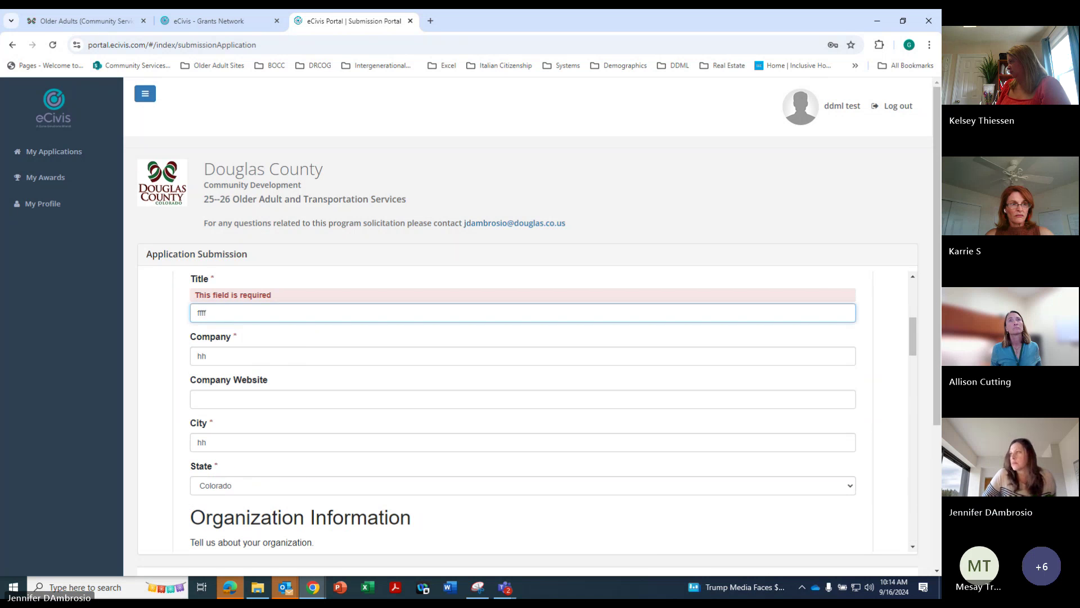
left_click_drag(919, 341, 926, 369)
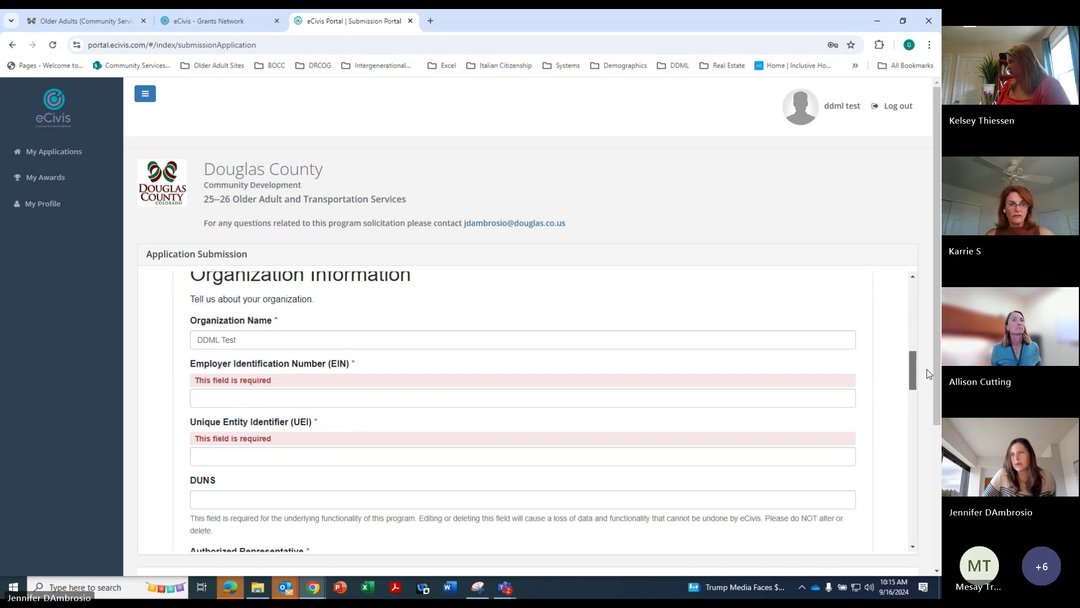
left_click(246, 399)
type("111111111111")
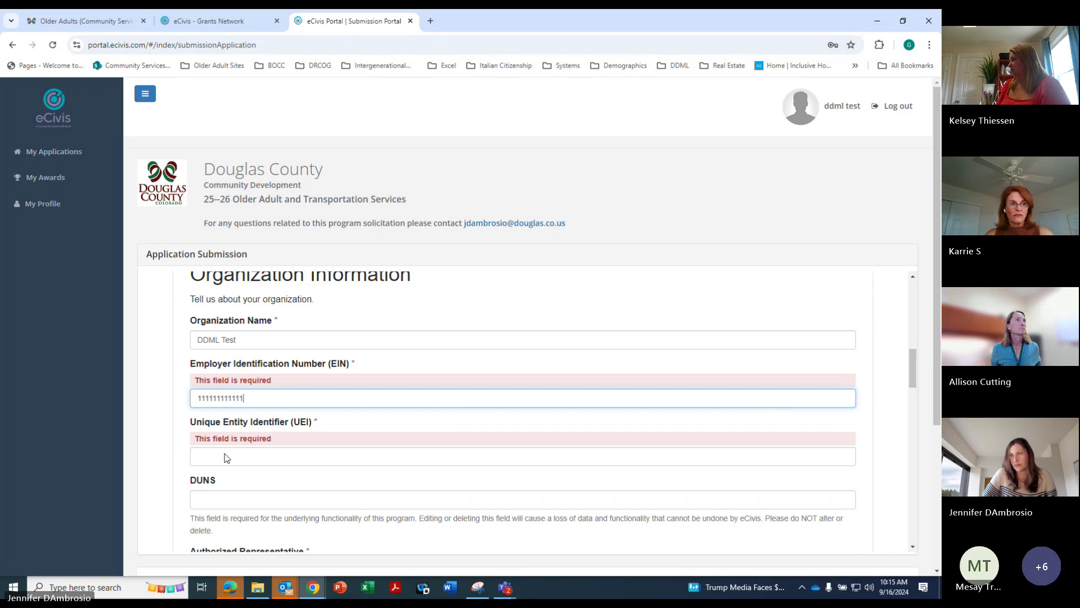
left_click(225, 456)
type("111111111111")
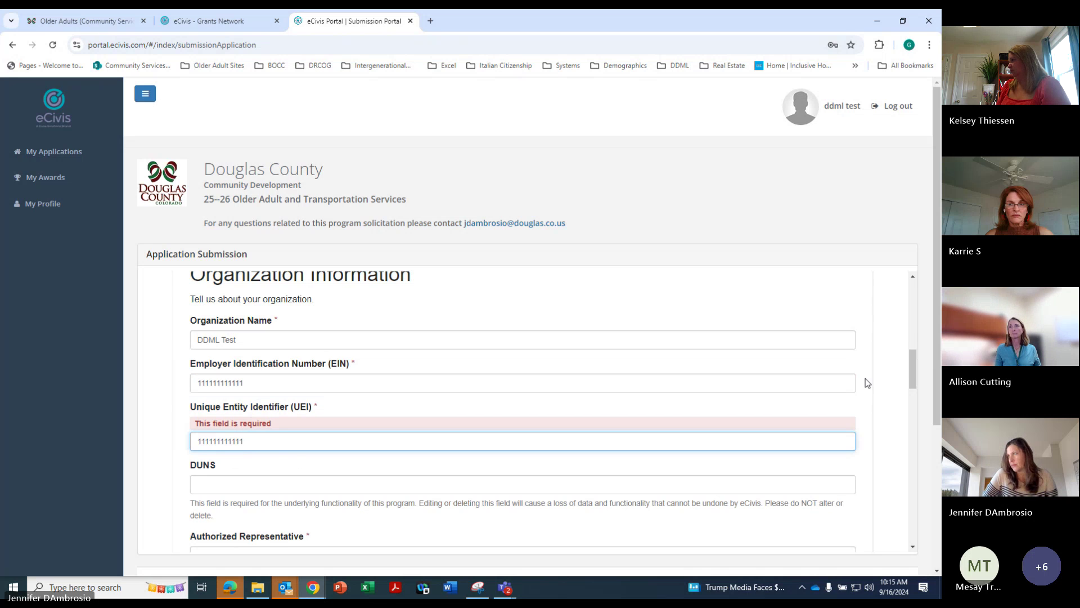
left_click_drag(913, 380, 906, 552)
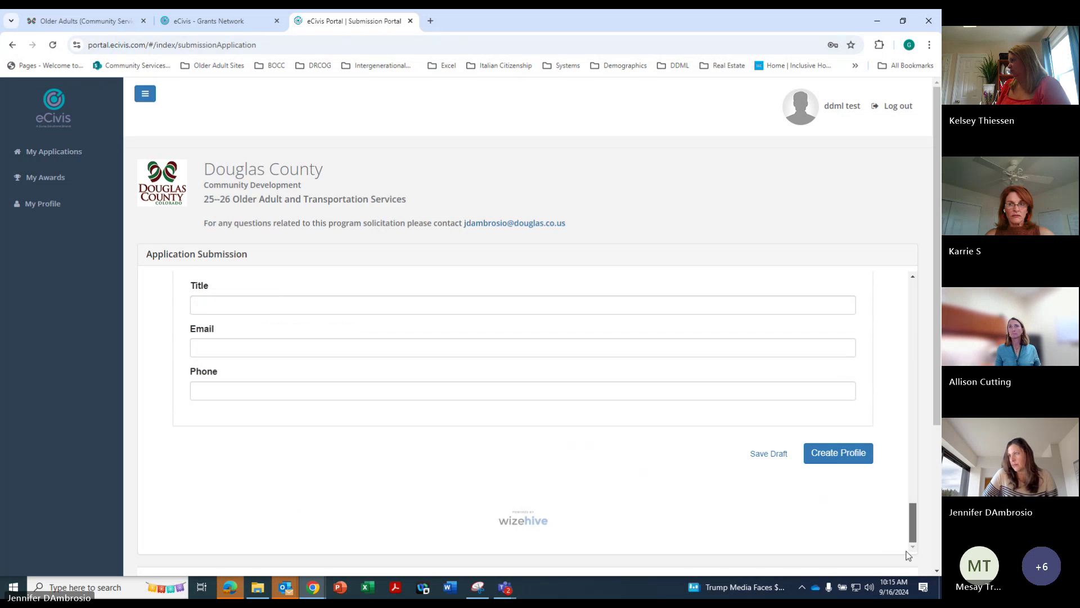
left_click(838, 452)
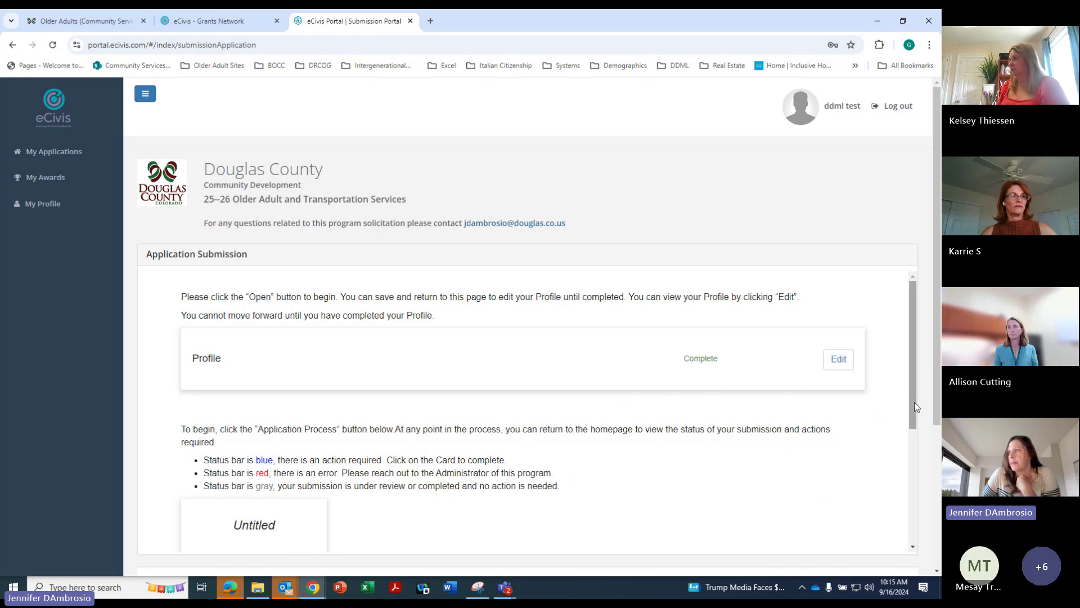
Scroll to the Untitled application card and launch its Application Process
left_click_drag(913, 402, 915, 430)
scroll(914, 430, "down", 1)
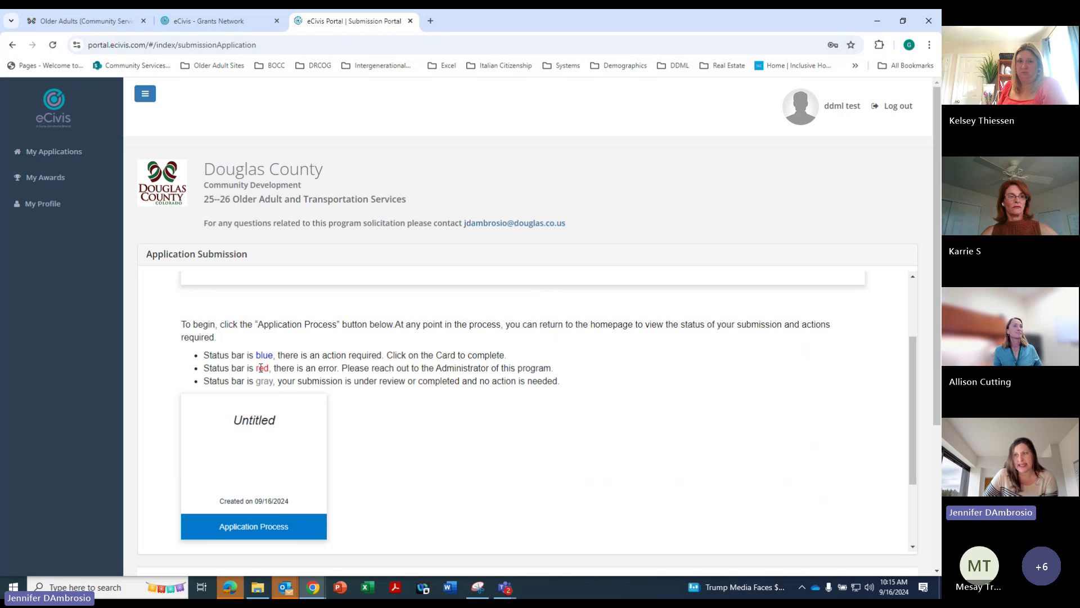
left_click(260, 527)
scroll(844, 478, "down", 2)
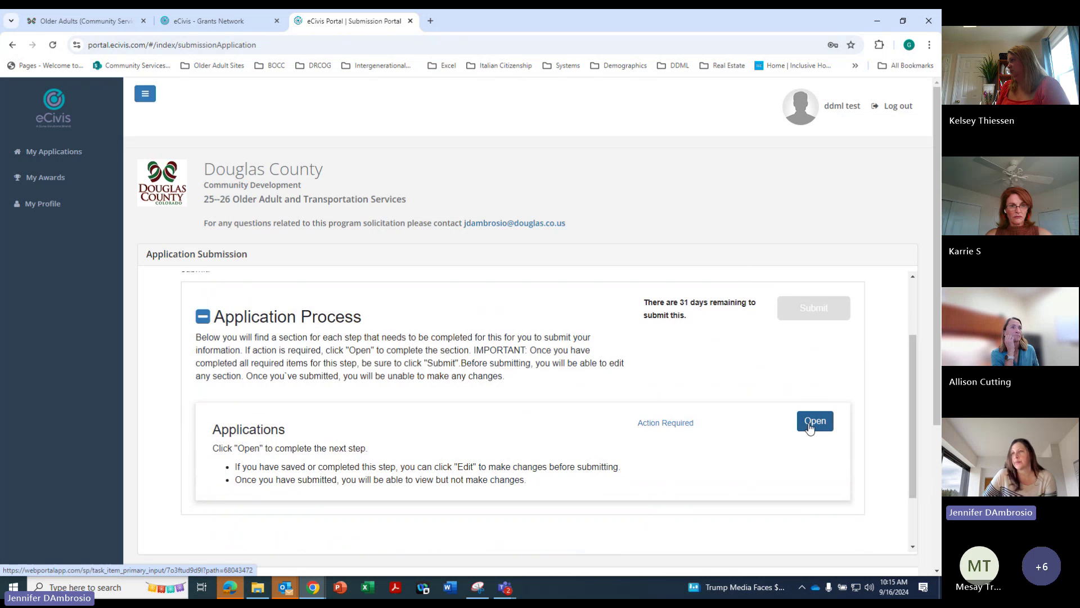
Open the Applications step's form and scroll through the Organizational Details questions
left_click(810, 426)
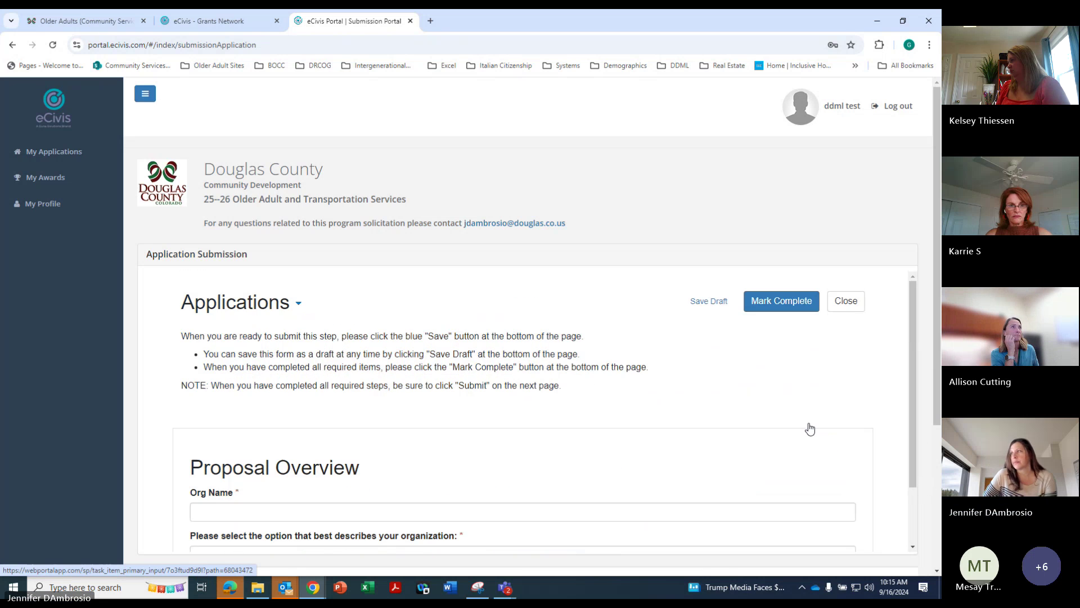
left_click_drag(914, 297, 916, 298)
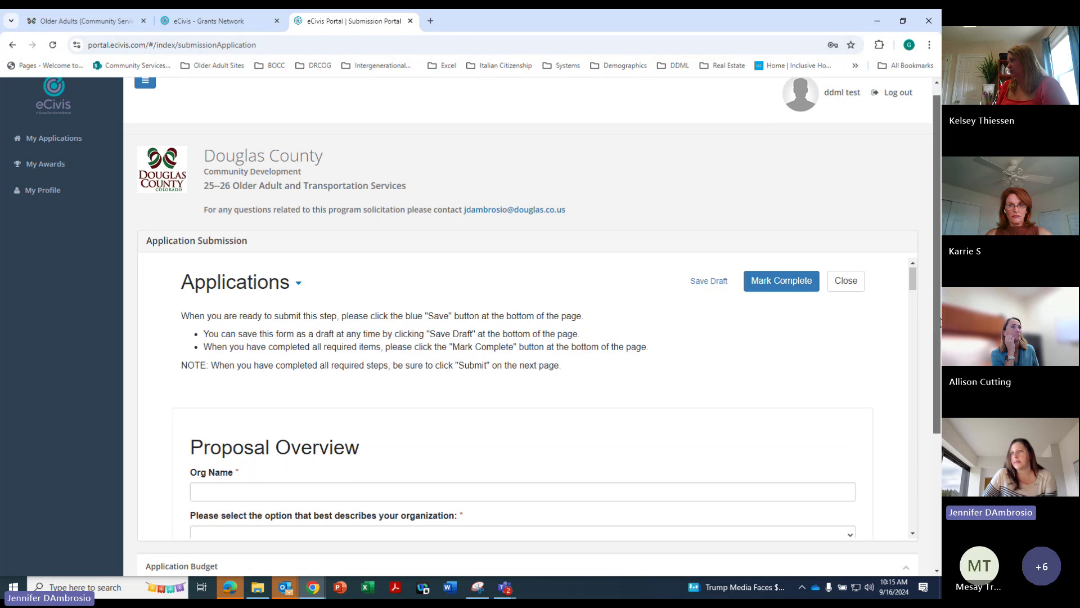
scroll(917, 340, "down", 2)
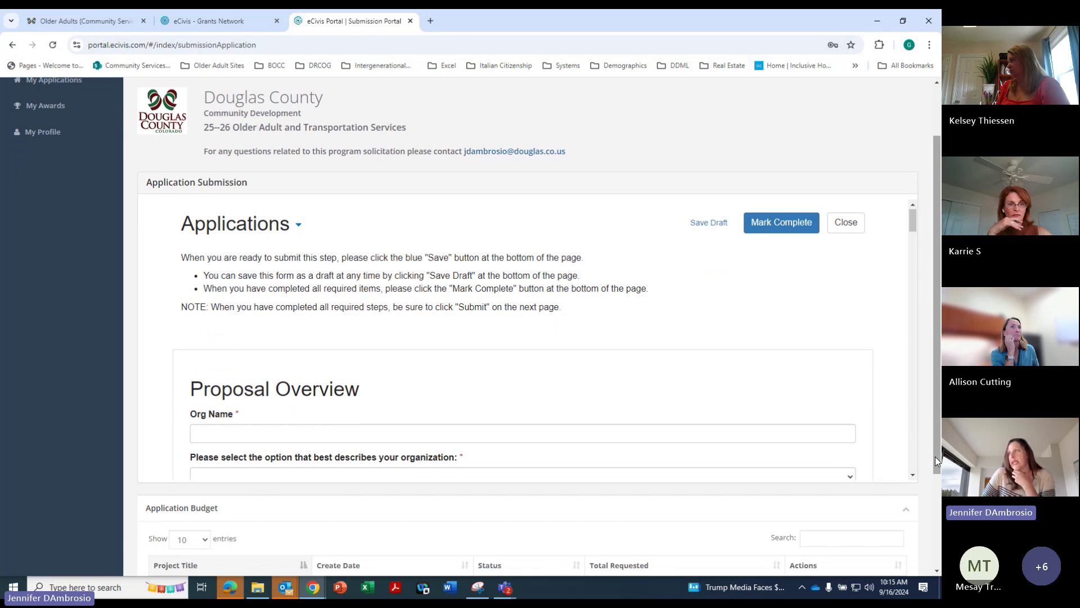
left_click(912, 476)
left_click(912, 475)
left_click(912, 476)
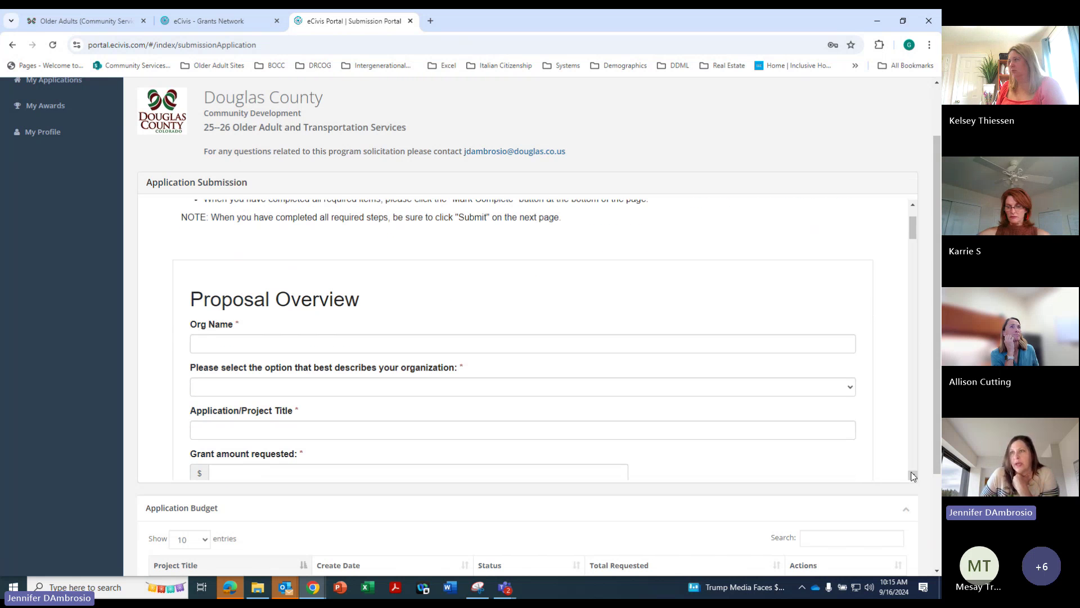
scroll(850, 314, "down", 2)
Check the organization type list, then scroll on to the client-count and Scope of Work fields
left_click(849, 322)
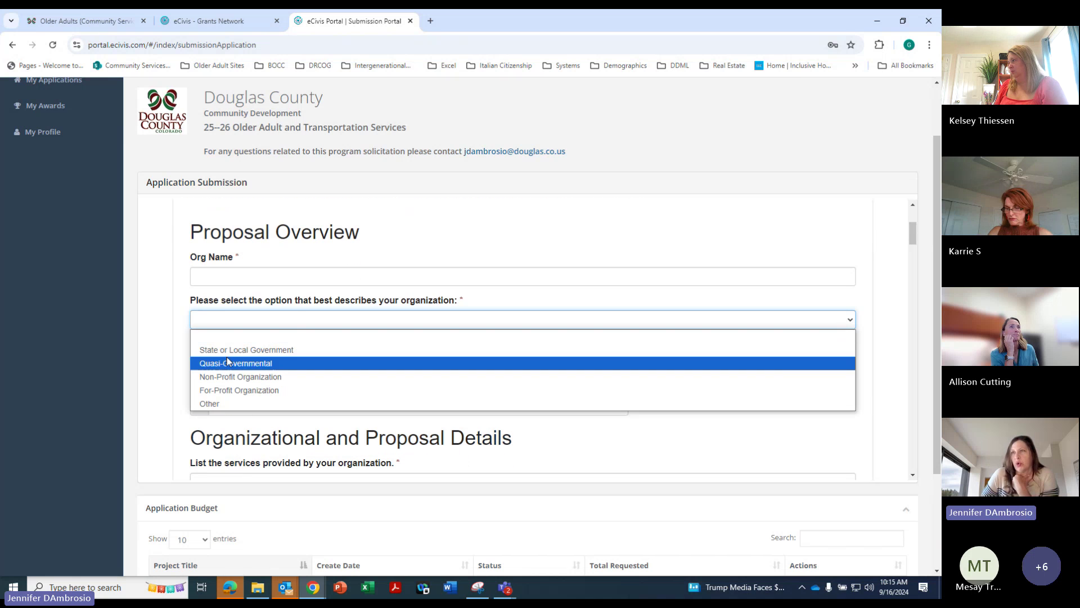
scroll(912, 476, "down", 3)
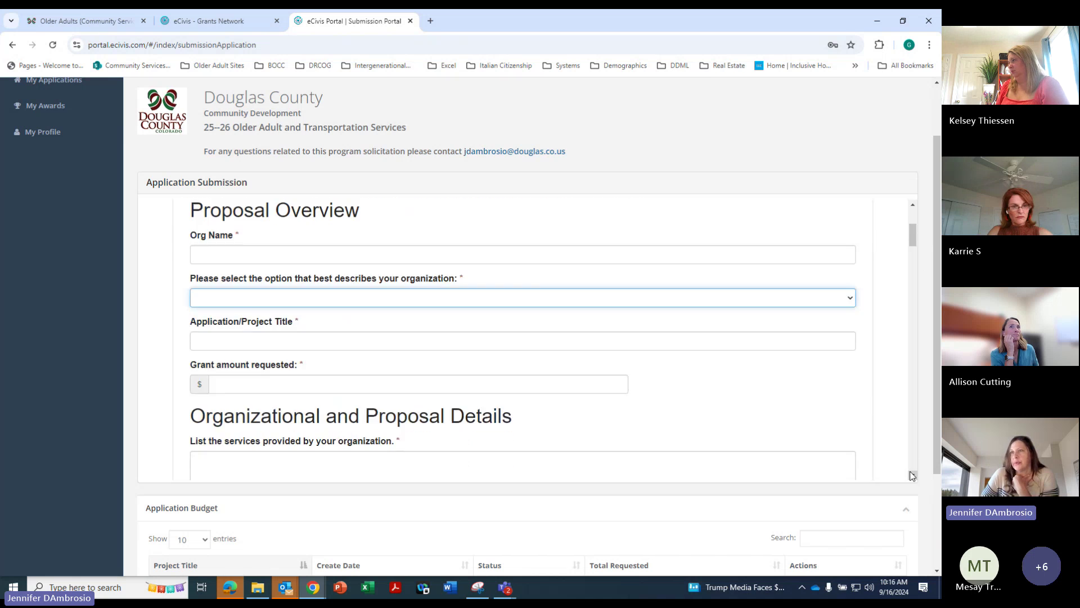
left_click(912, 475)
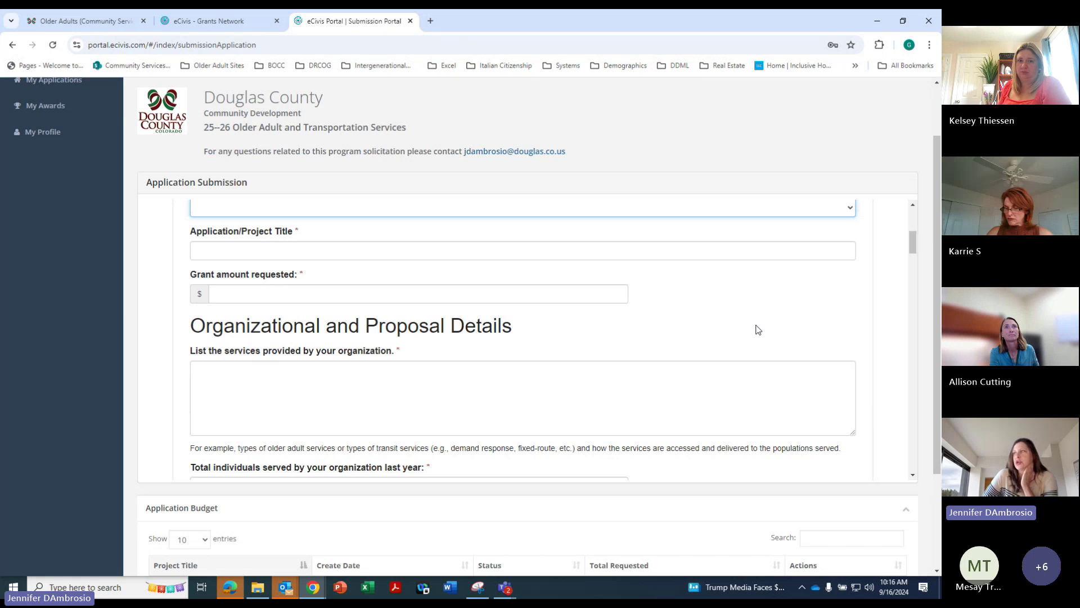
left_click_drag(913, 241, 914, 250)
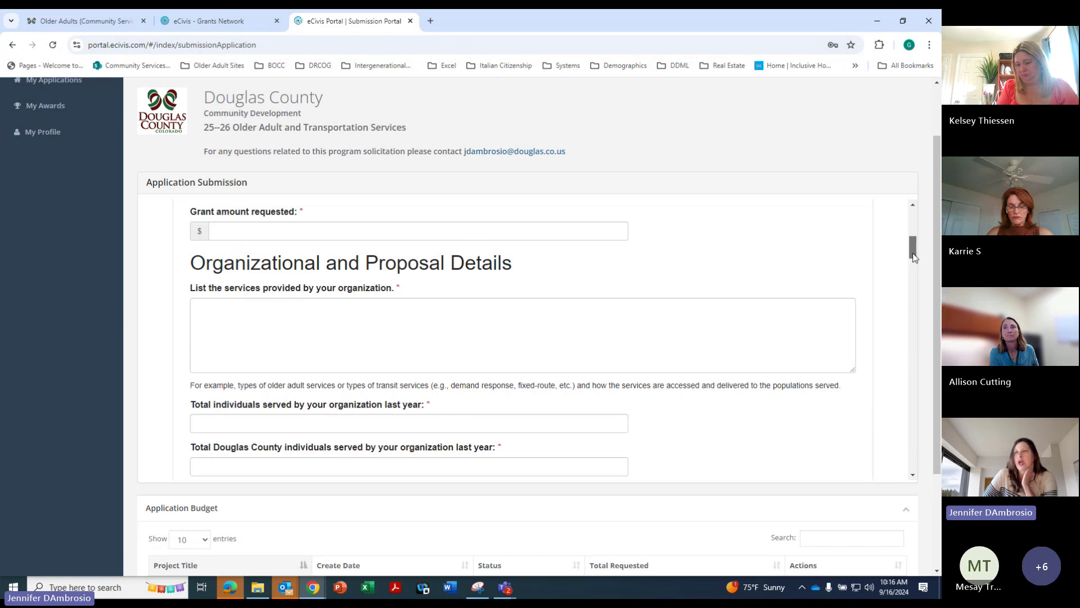
left_click_drag(914, 257, 914, 267)
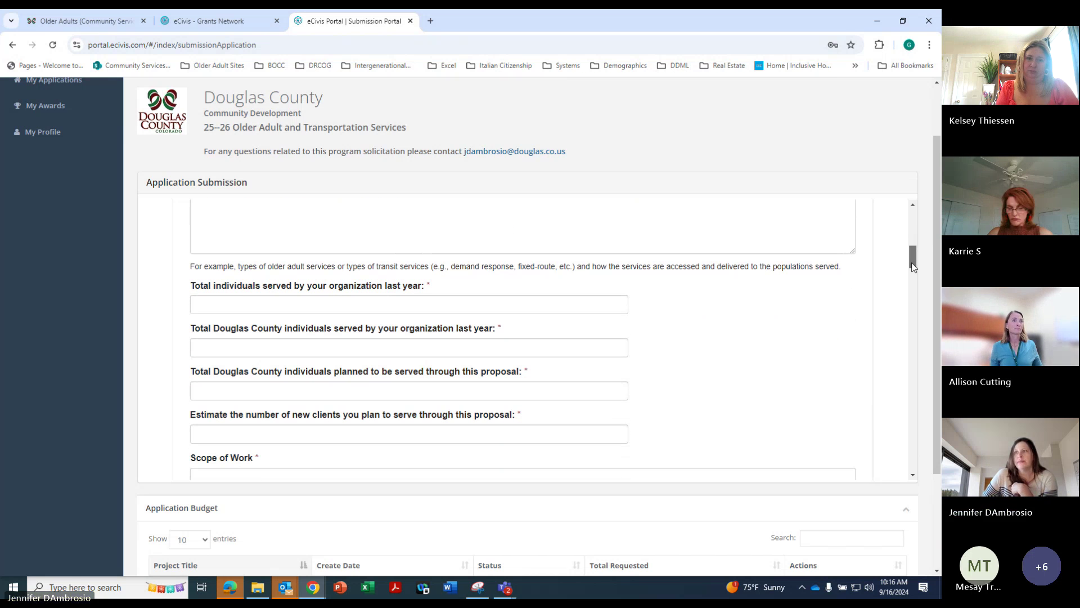
left_click_drag(914, 267, 914, 269)
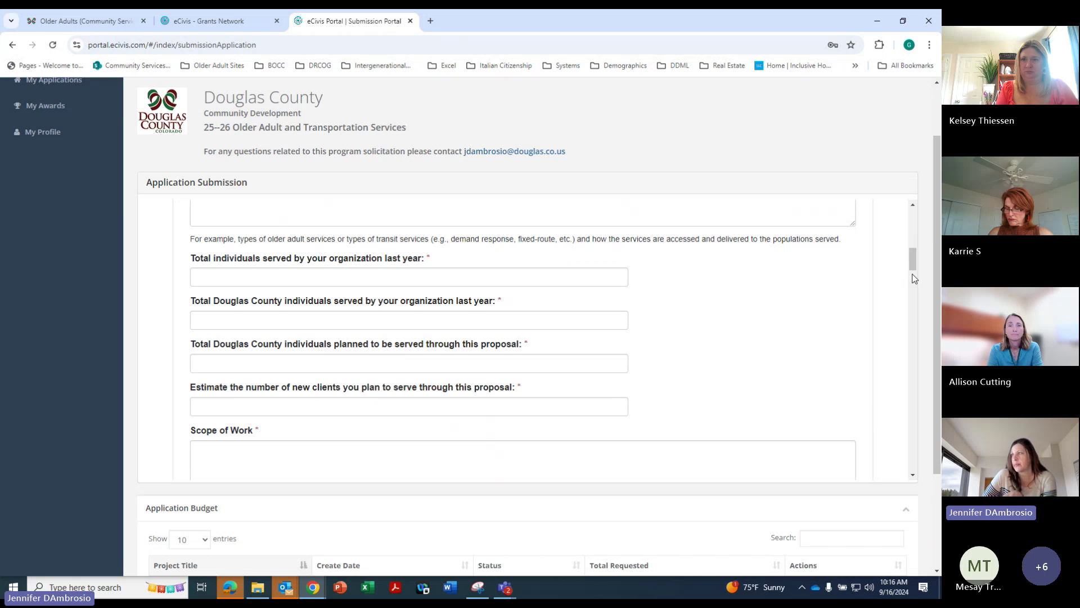
Scroll the form past Scope of Work and Project Goals to the service-gap and target-population questions
left_click_drag(912, 259, 912, 273)
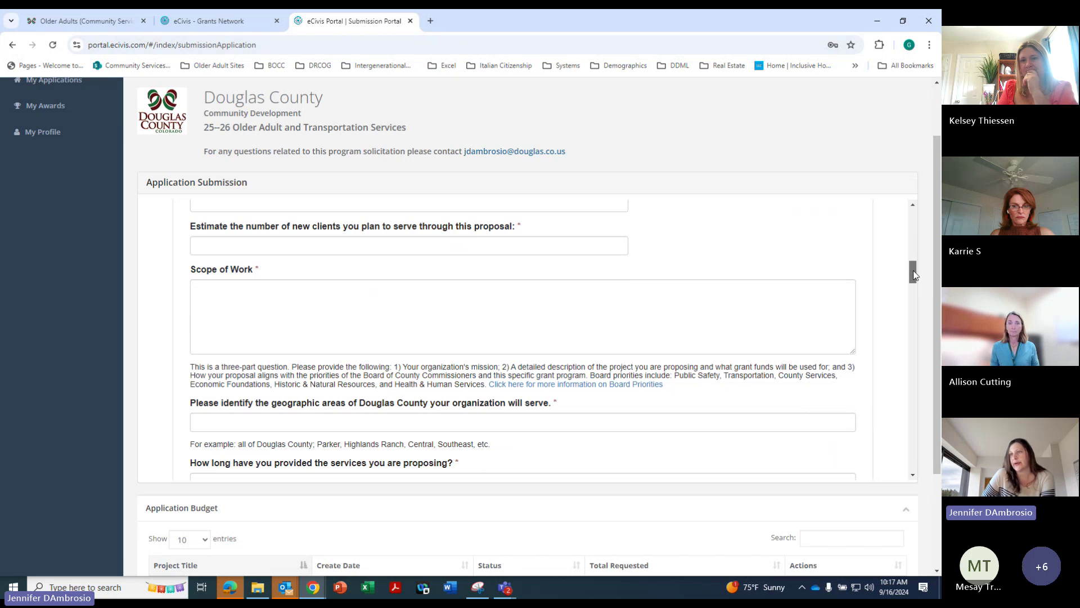
left_click_drag(913, 275, 915, 287)
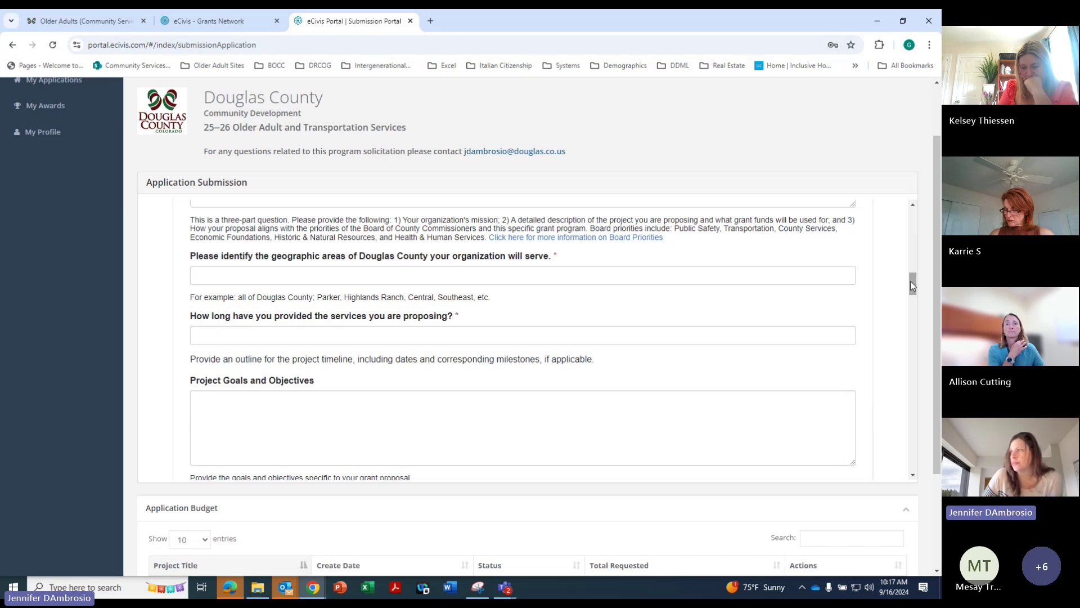
left_click_drag(910, 281, 909, 296)
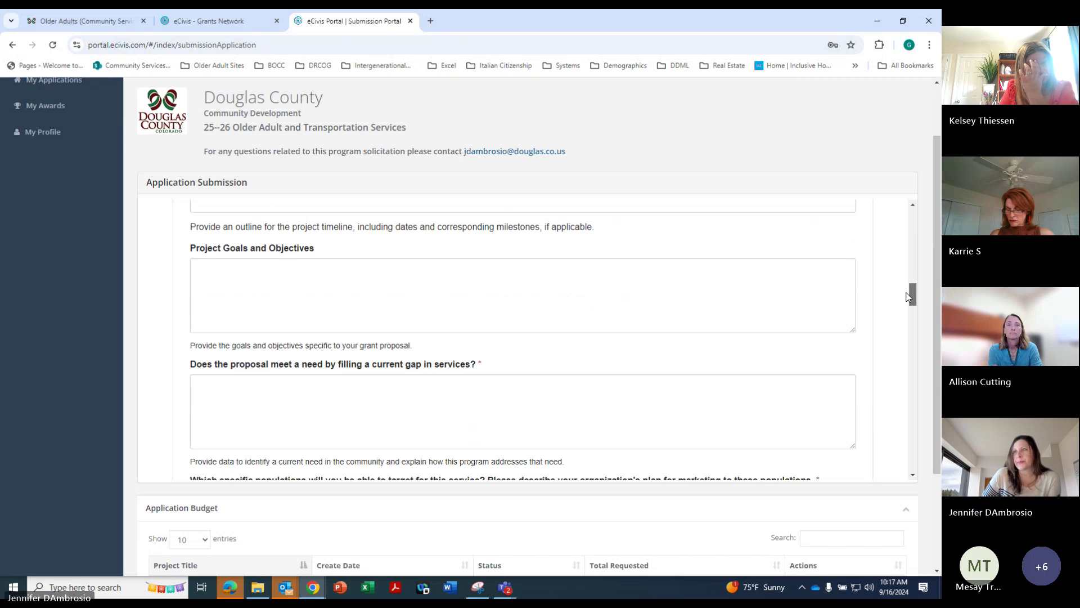
left_click_drag(907, 296, 910, 303)
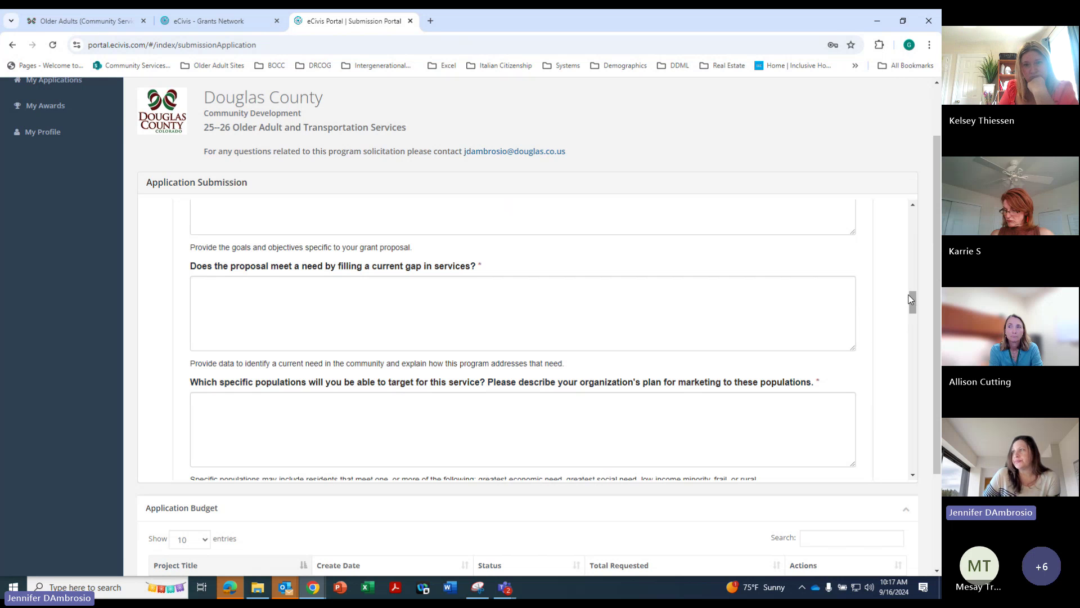
Scroll further down to the emergency plans, collaborative partners and grant-funds-use questions
left_click_drag(912, 301, 913, 315)
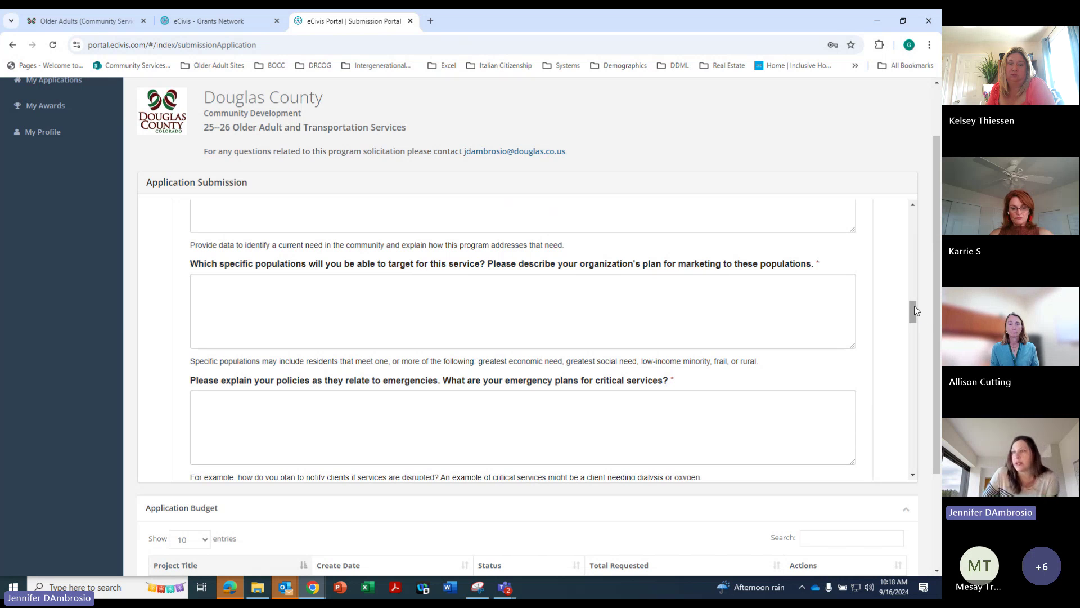
left_click_drag(914, 309, 913, 323)
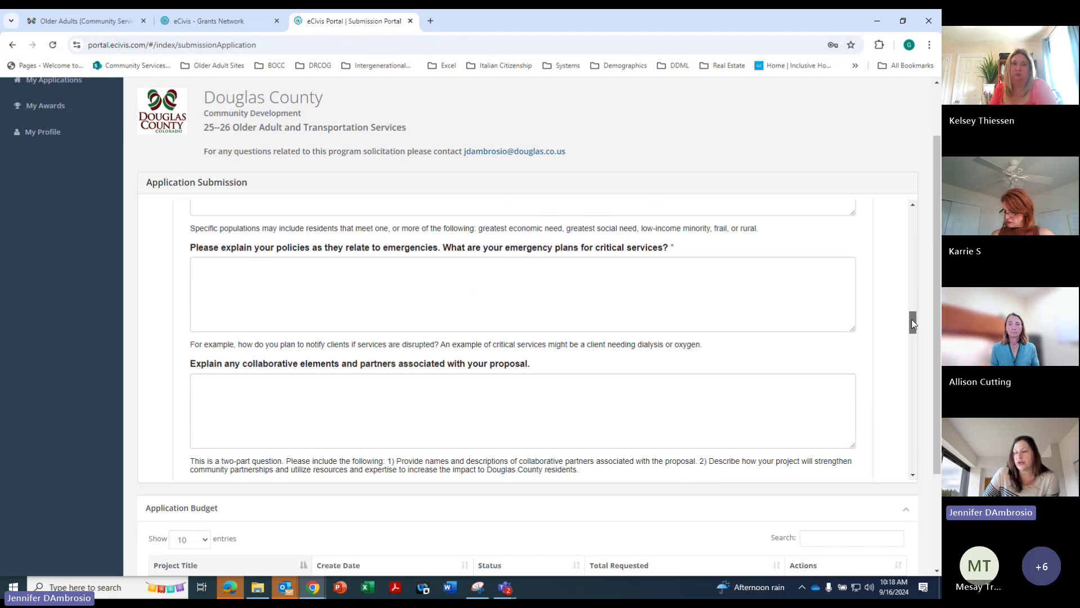
left_click_drag(911, 319, 907, 324)
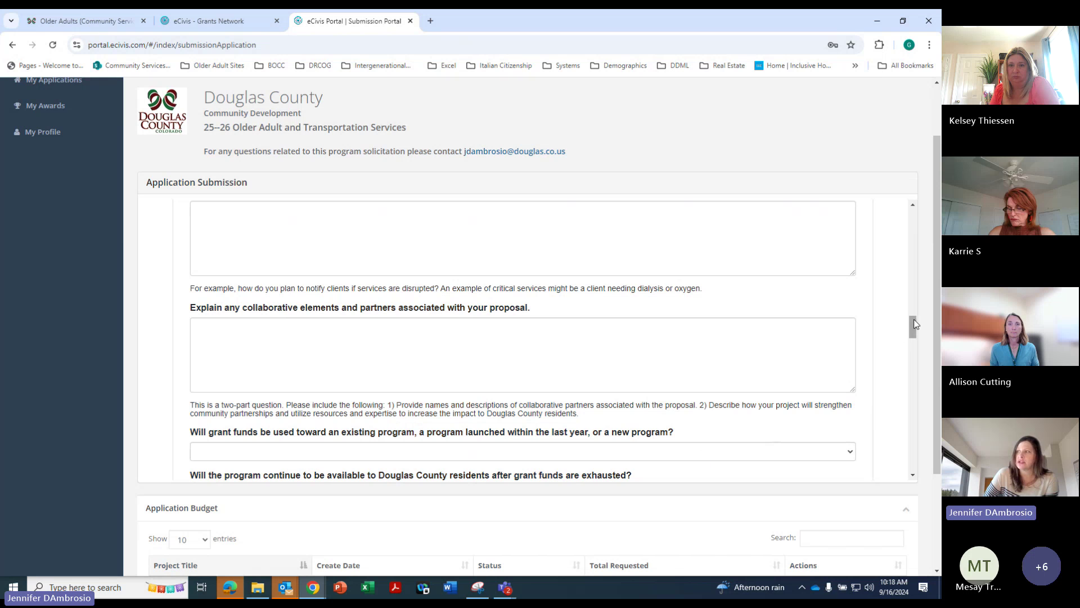
Look at the grant-funds-use program-type choices without selecting one
left_click_drag(914, 324, 914, 337)
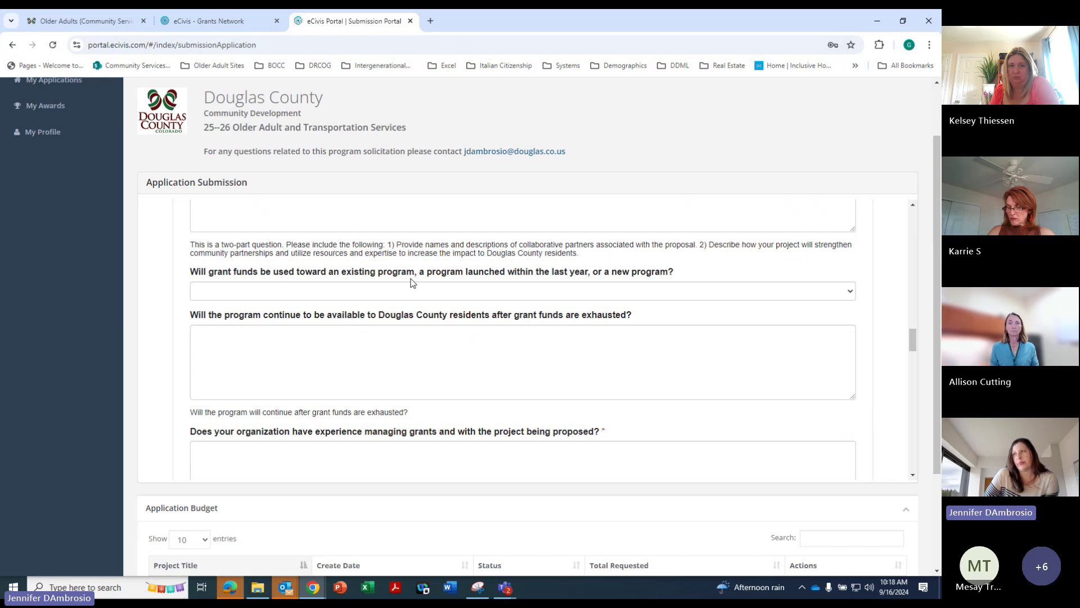
left_click(834, 291)
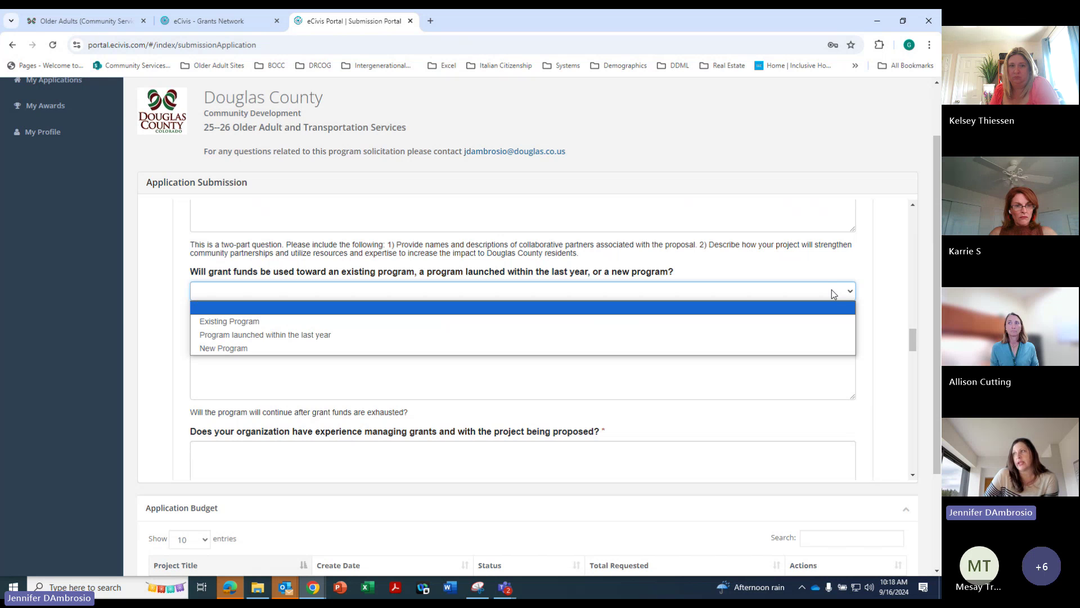
left_click(775, 432)
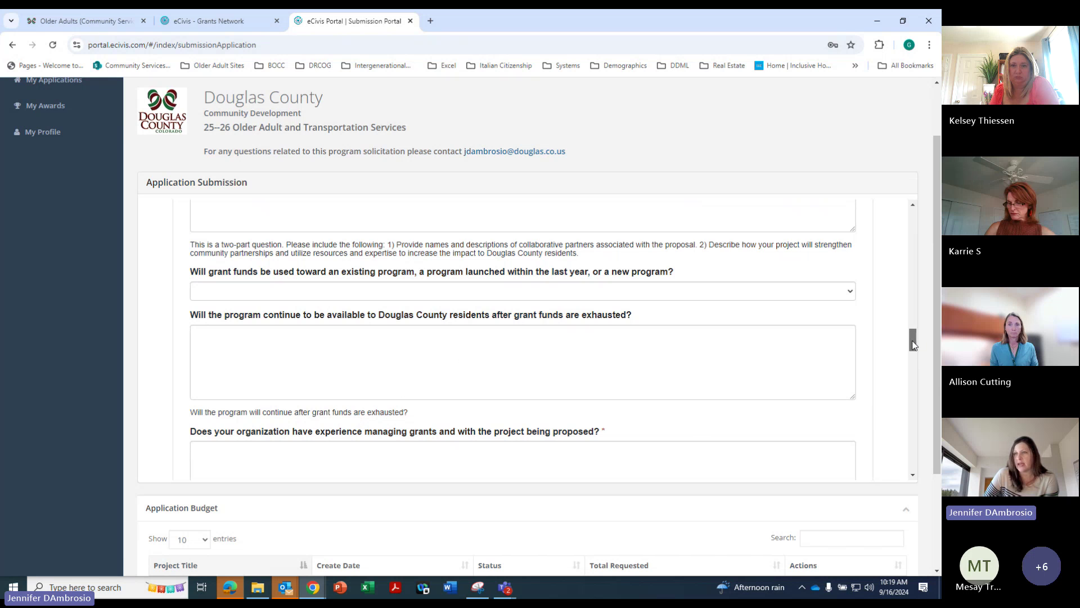
Scroll down to the First Call call-center and transportation operations questions
left_click_drag(914, 341, 914, 358)
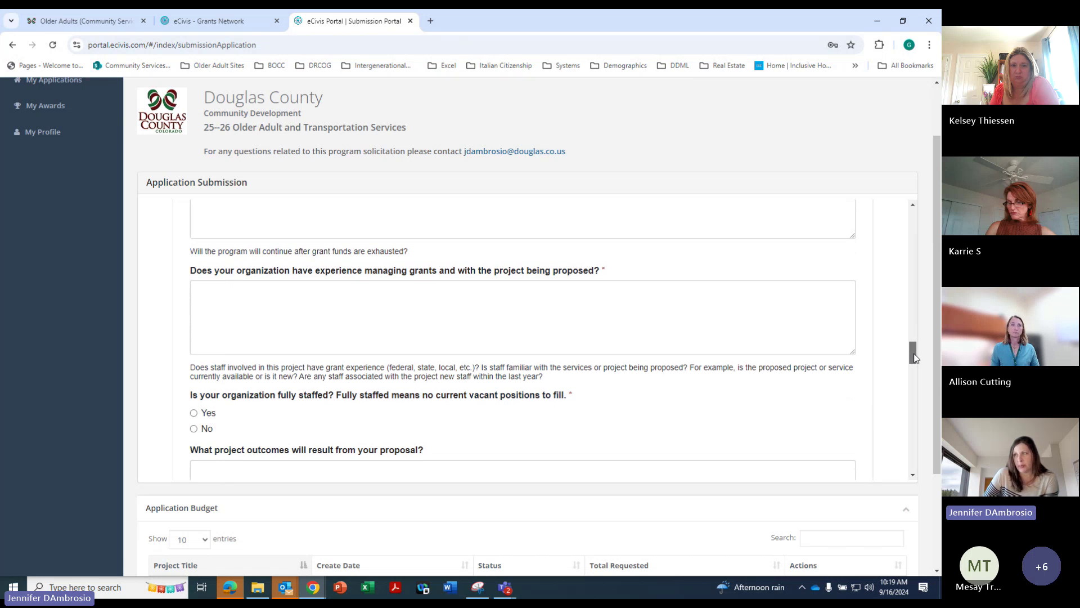
left_click_drag(914, 358, 914, 361)
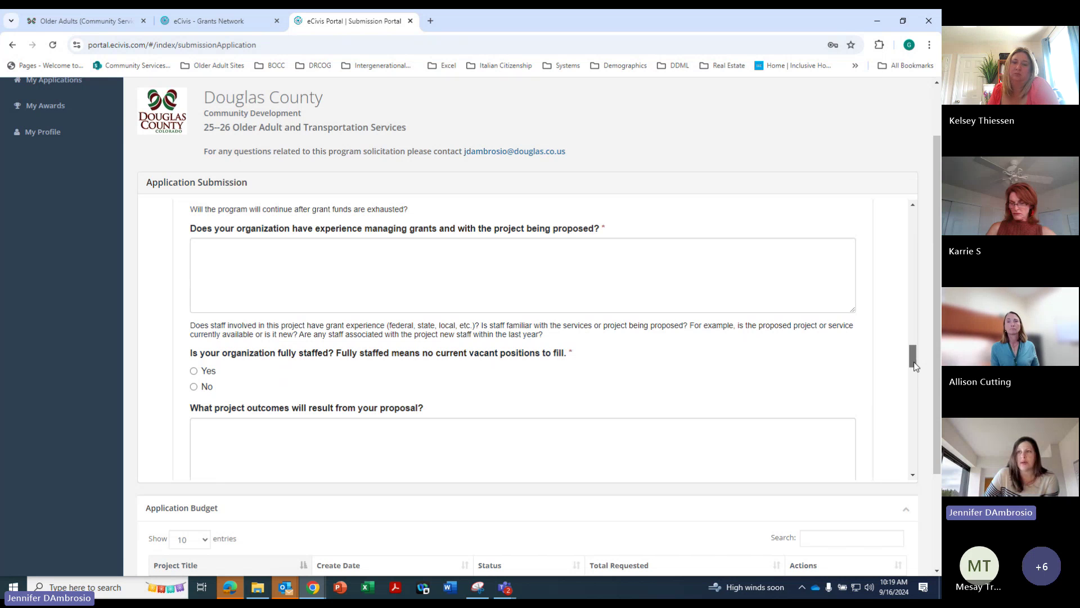
left_click_drag(914, 366, 914, 368)
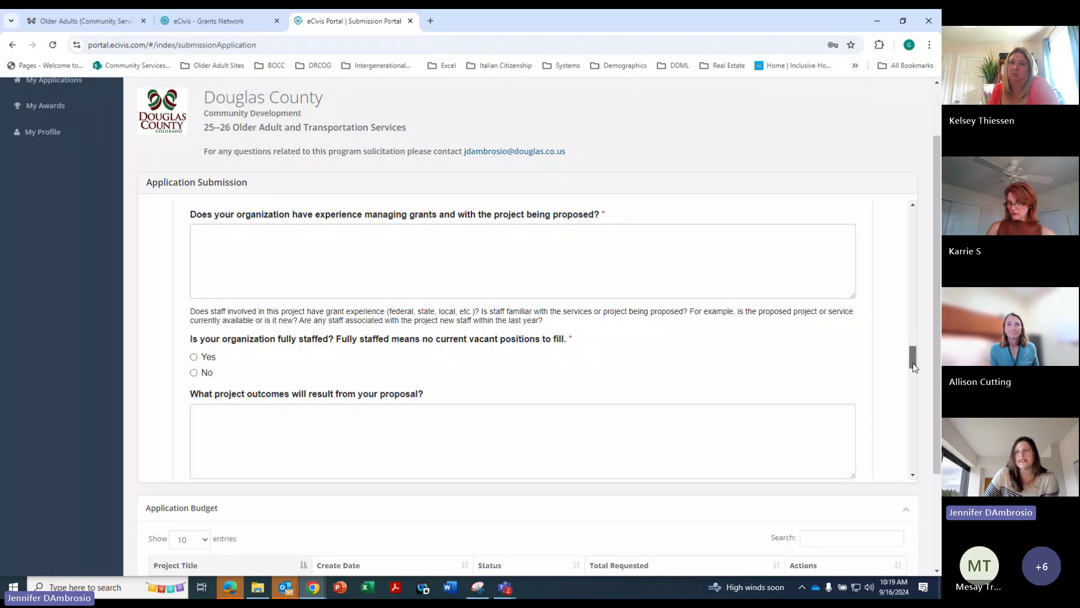
scroll(284, 288, "down", 1)
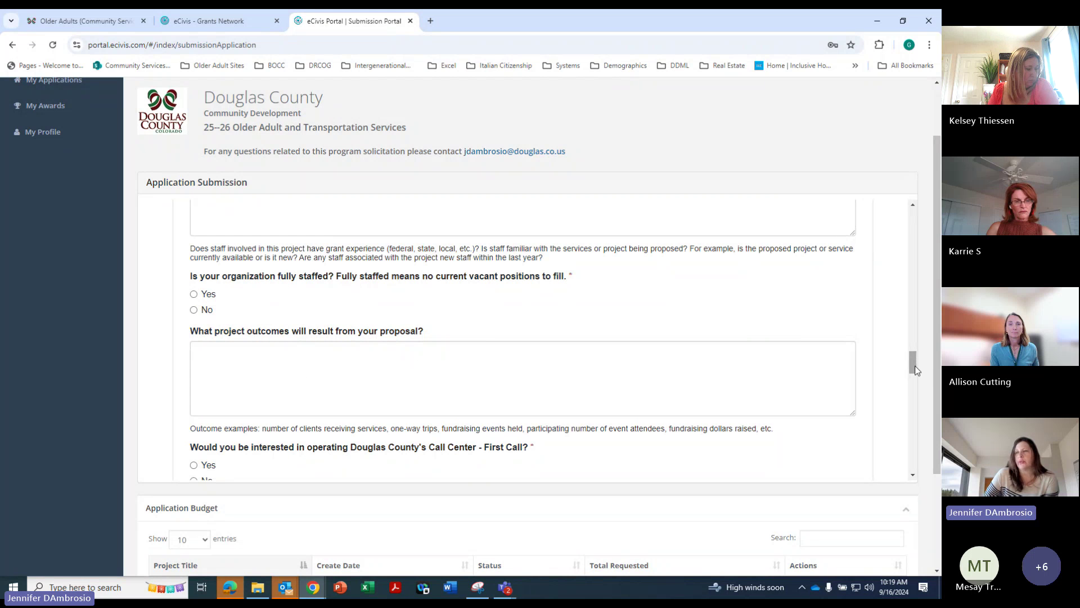
left_click_drag(917, 369, 917, 378)
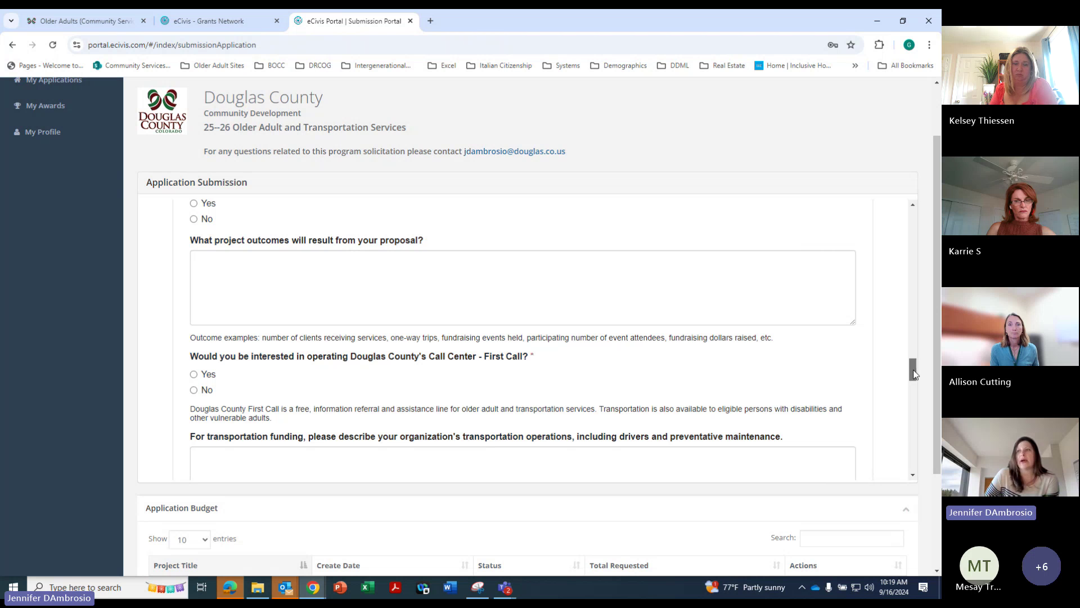
left_click_drag(913, 373, 910, 378)
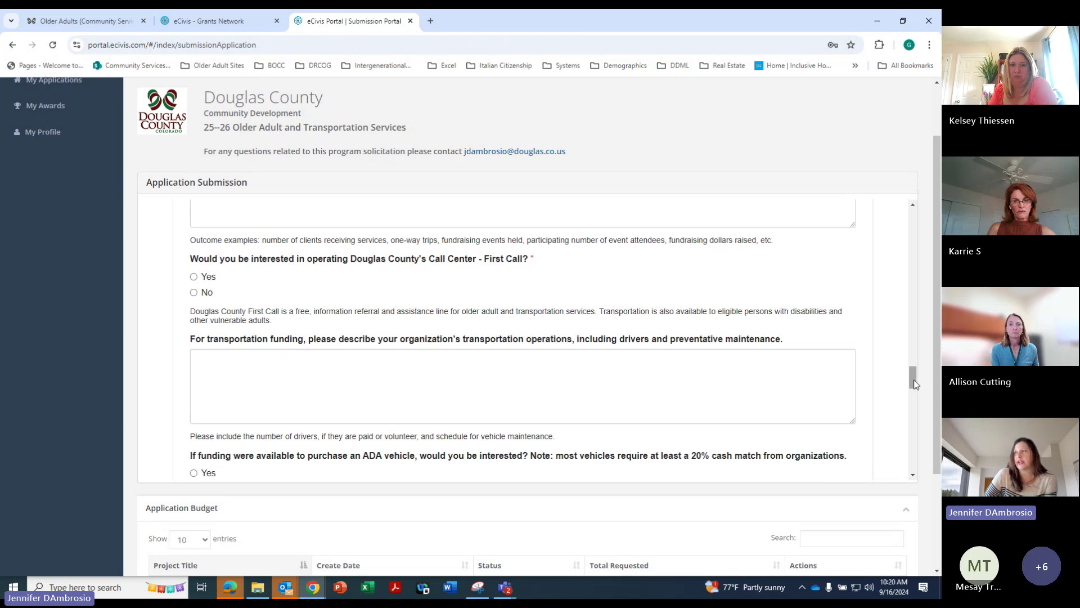
Scroll down to the Financials questions
left_click_drag(914, 385, 915, 394)
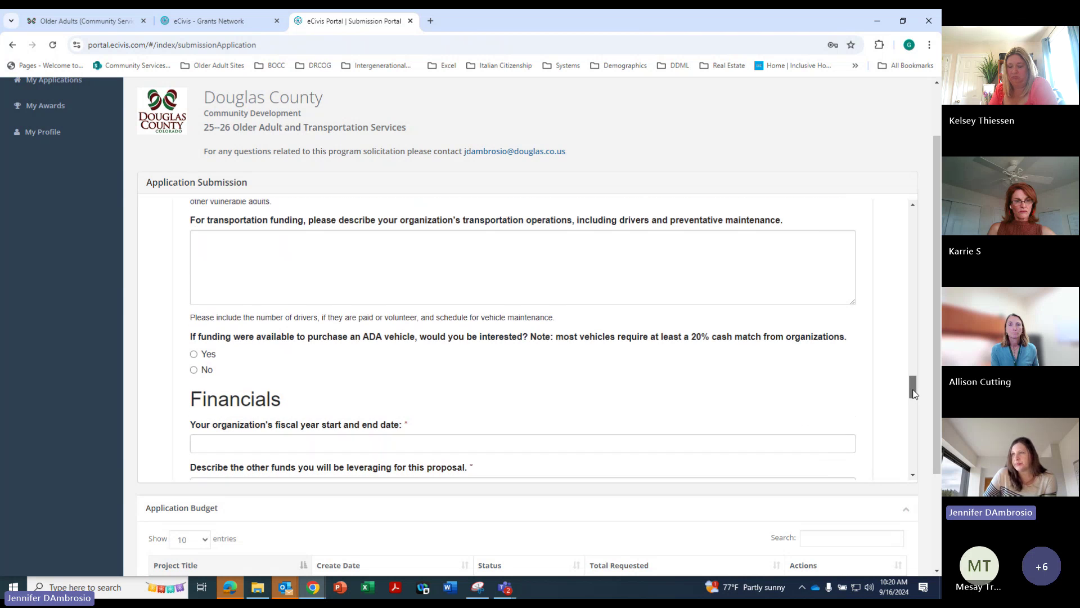
scroll(912, 391, "down", 1)
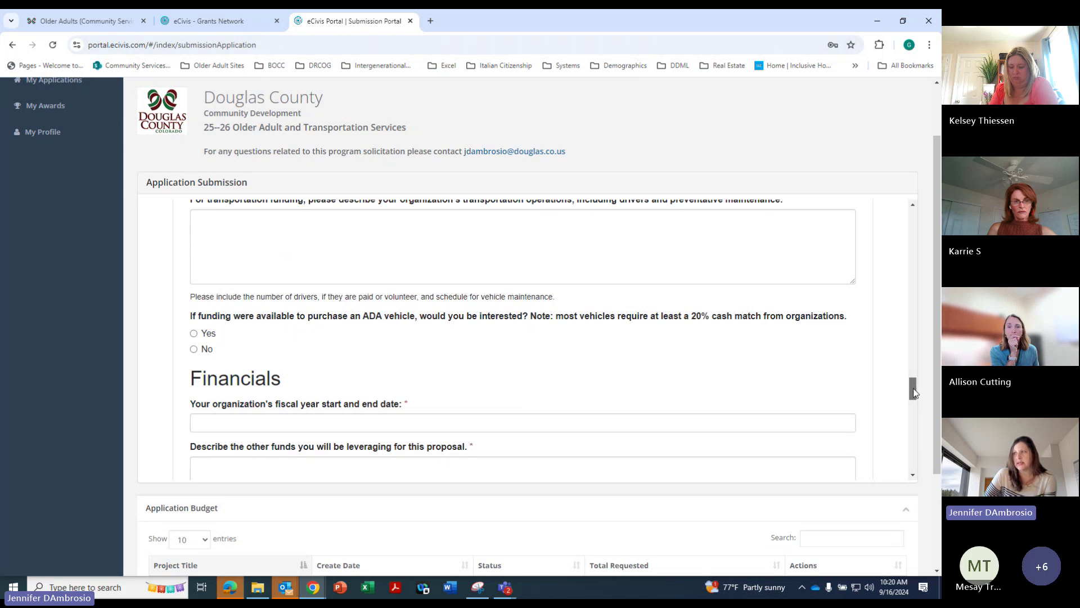
left_click_drag(913, 388, 908, 401)
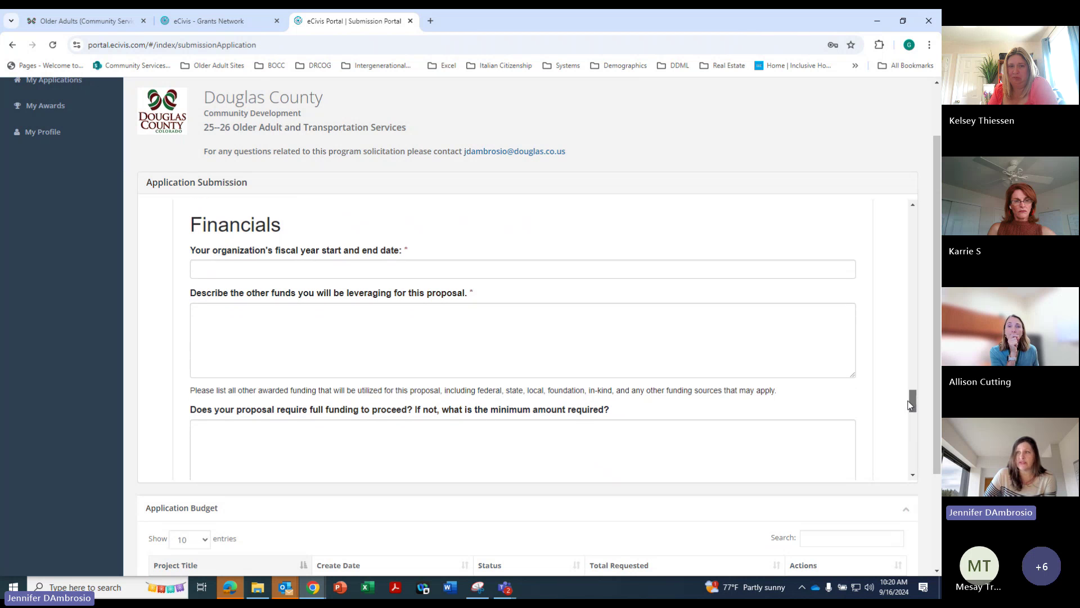
left_click_drag(908, 404, 908, 414)
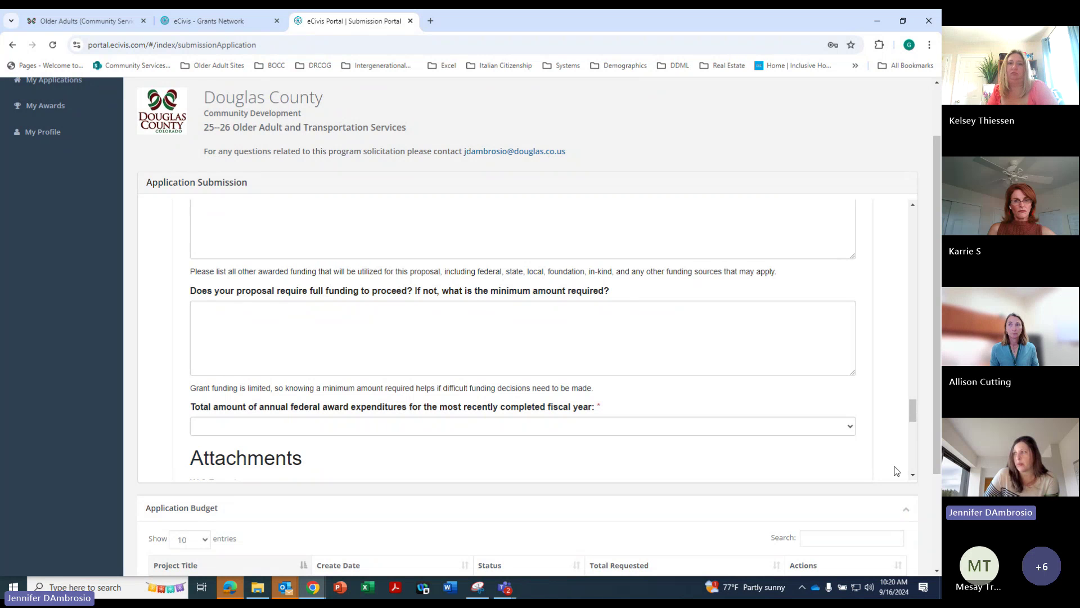
Check the federal award expenditure options without choosing one
left_click_drag(913, 413, 914, 425)
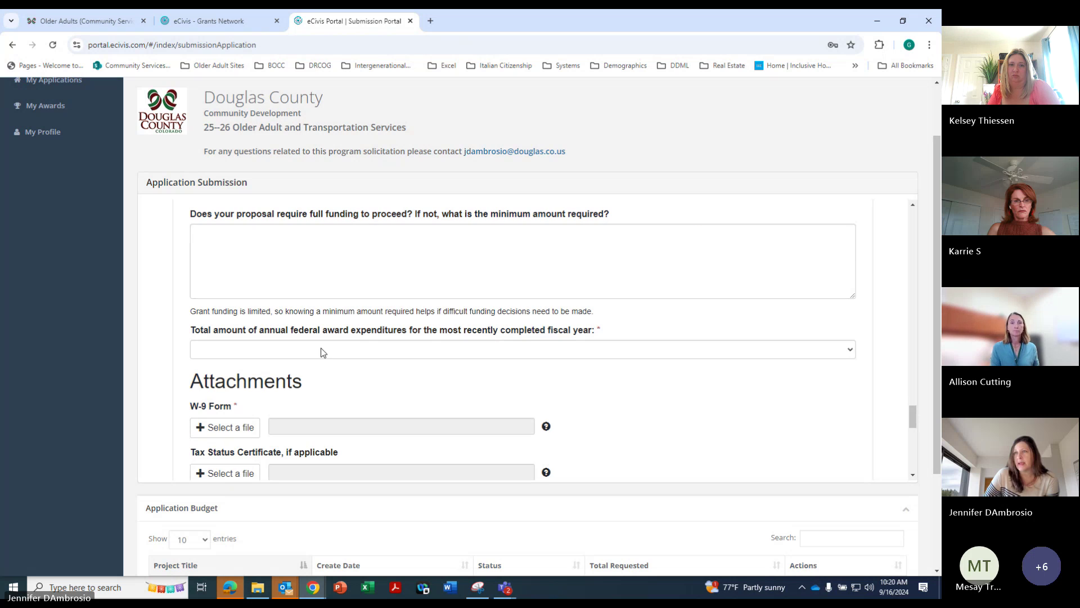
left_click(842, 350)
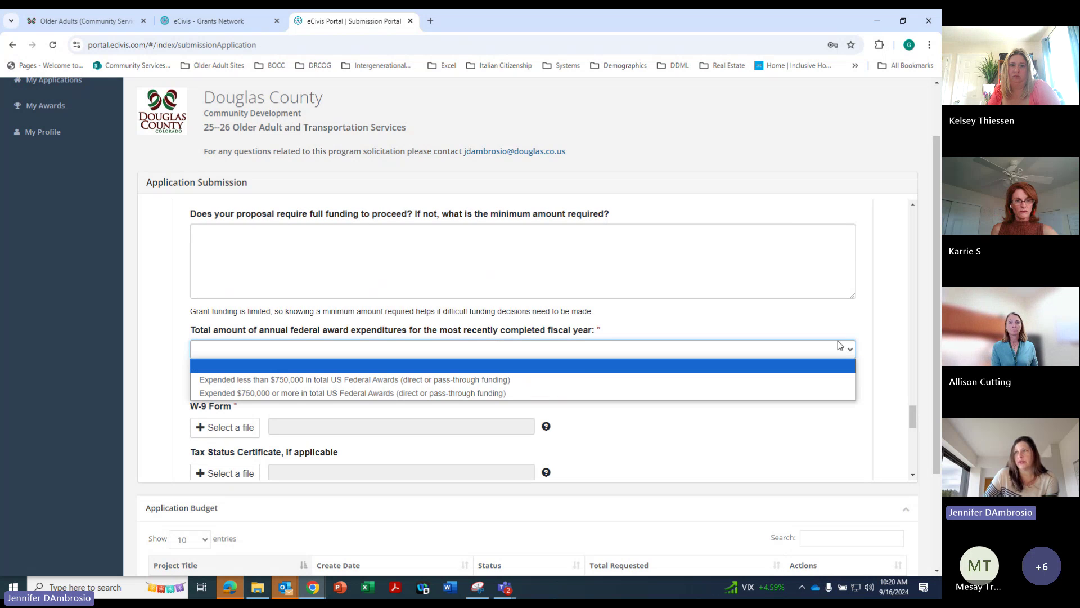
left_click(887, 348)
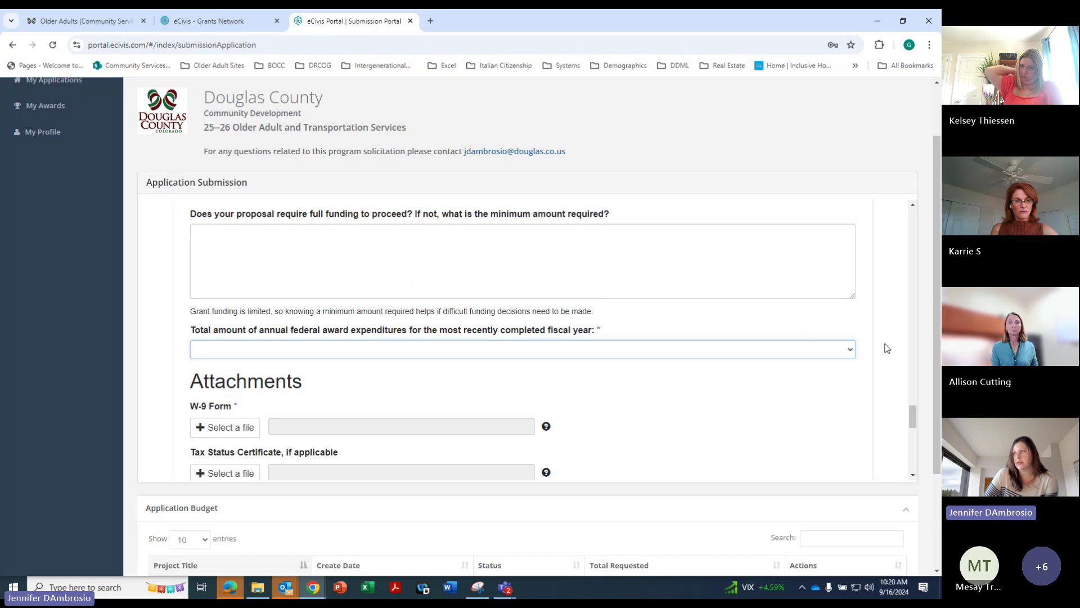
Scroll through the Attachments uploads, then back up to Proposal Overview at the top
left_click_drag(914, 418, 917, 436)
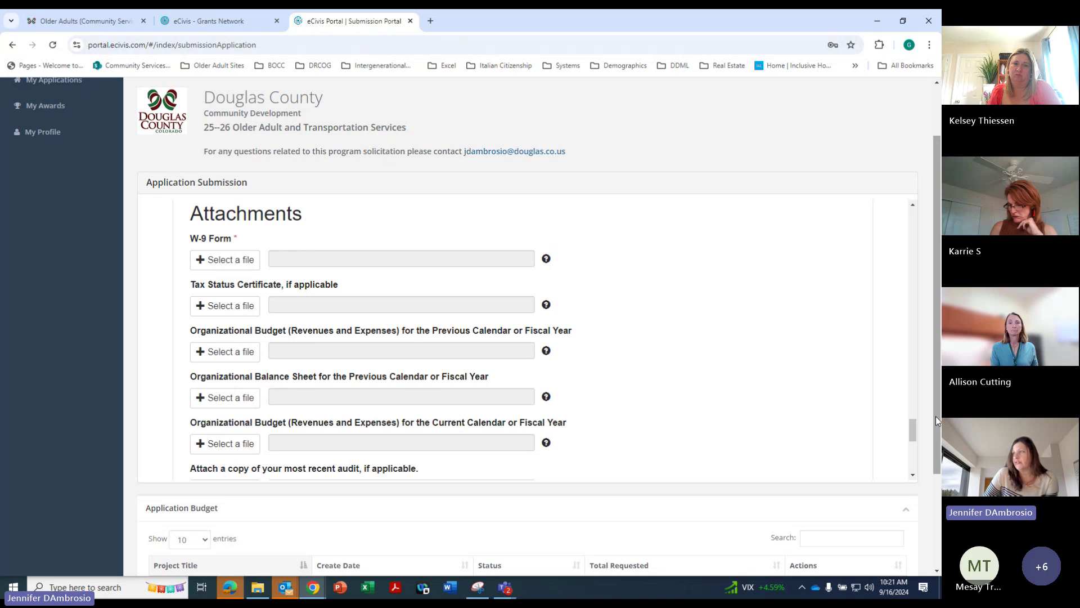
left_click_drag(912, 435, 915, 443)
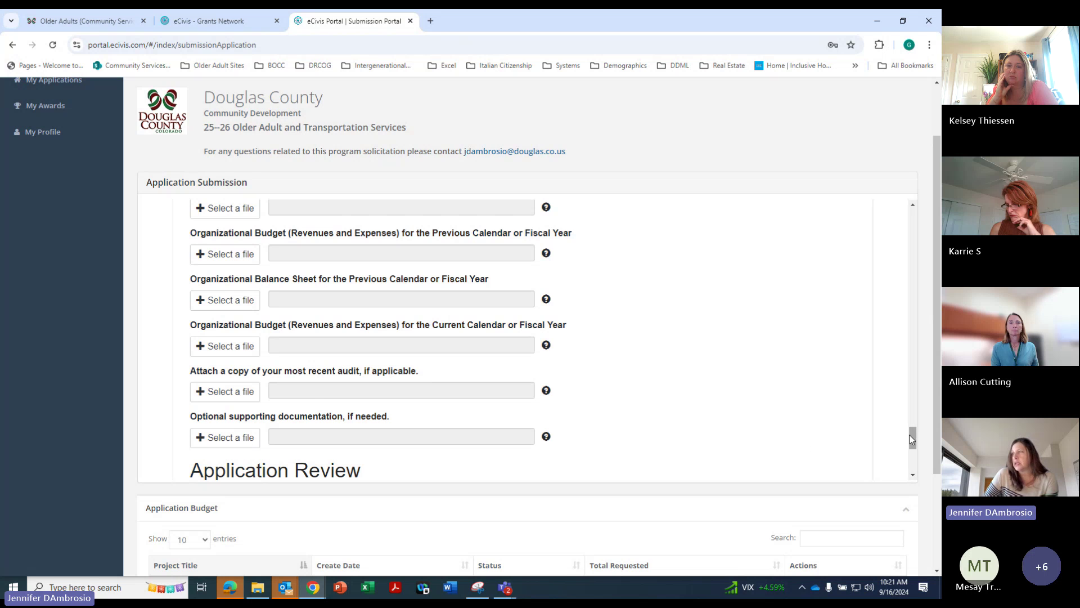
left_click_drag(915, 444, 849, 212)
scroll(844, 186, "down", 5)
Fill Proposal Overview: organization name, State or Local Government type, project title, and requested amount 1
scroll(856, 203, "down", 2)
scroll(864, 191, "up", 10)
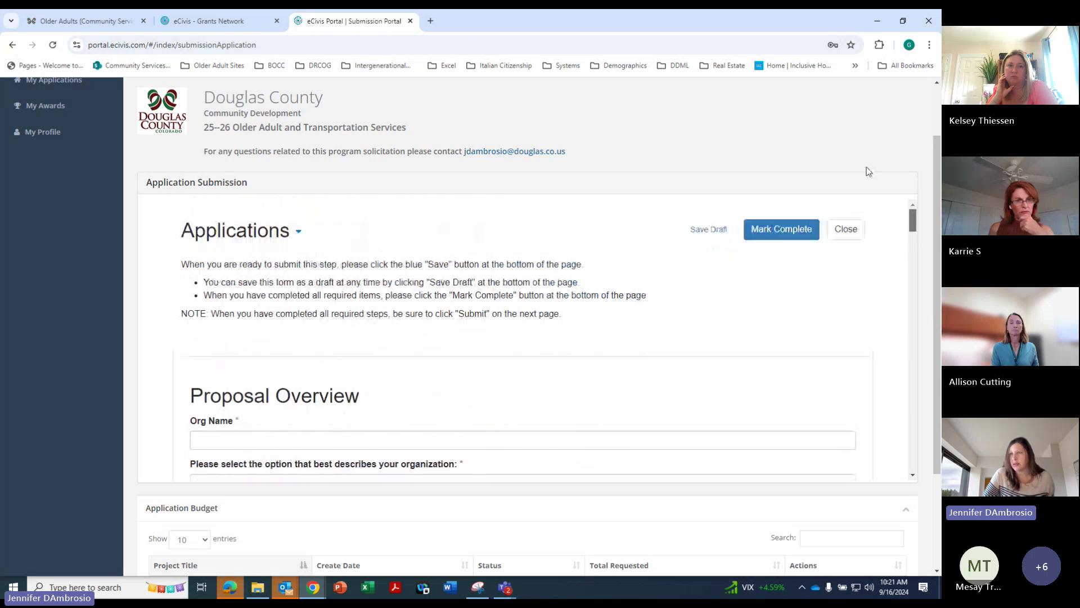
left_click(200, 439)
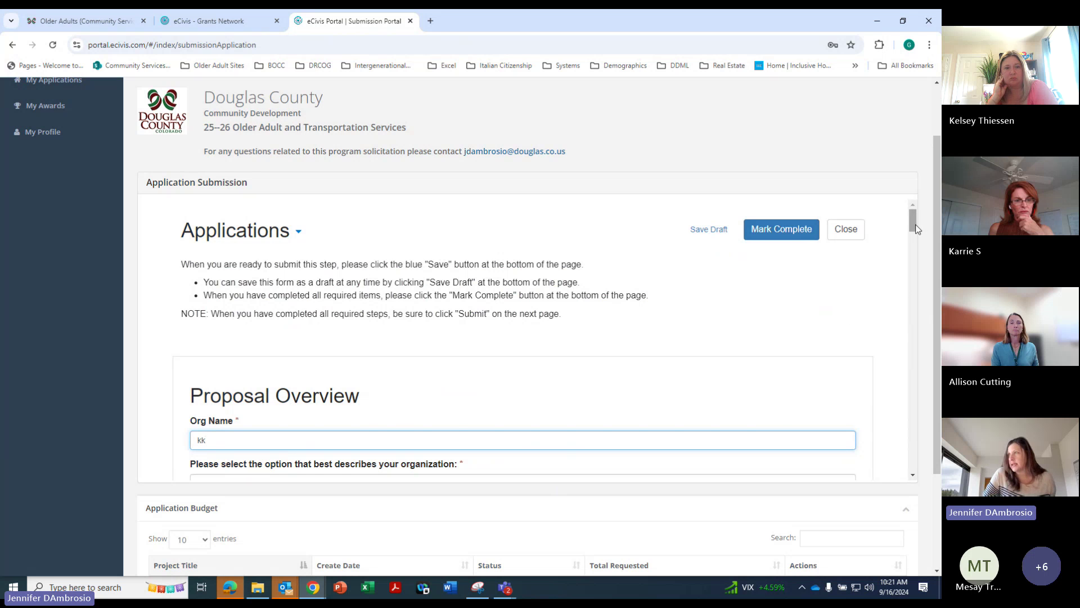
left_click_drag(916, 228, 916, 236)
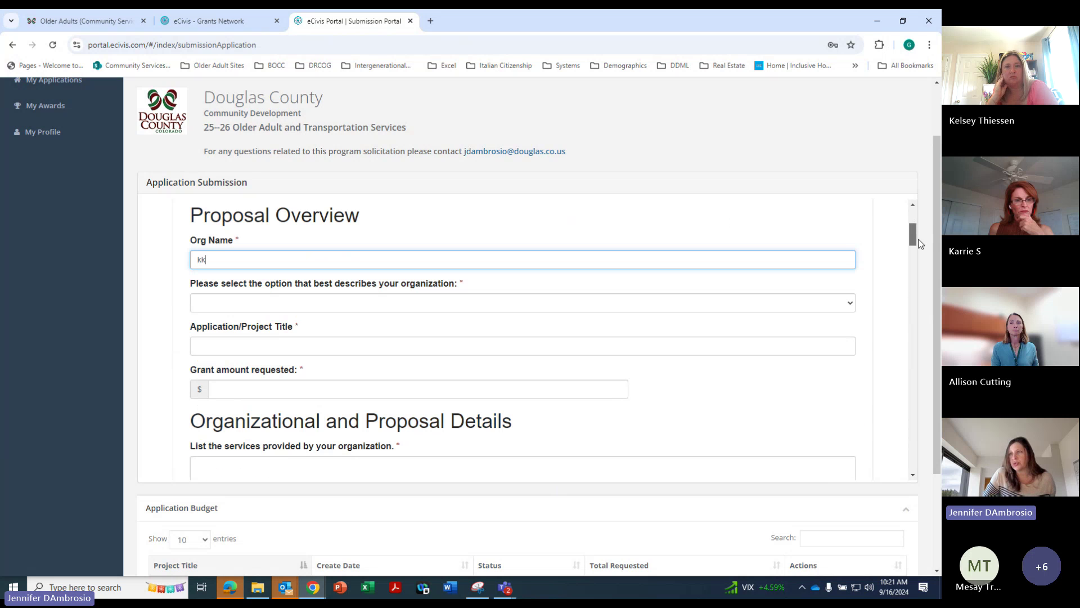
left_click(220, 304)
left_click(214, 332)
left_click(223, 349)
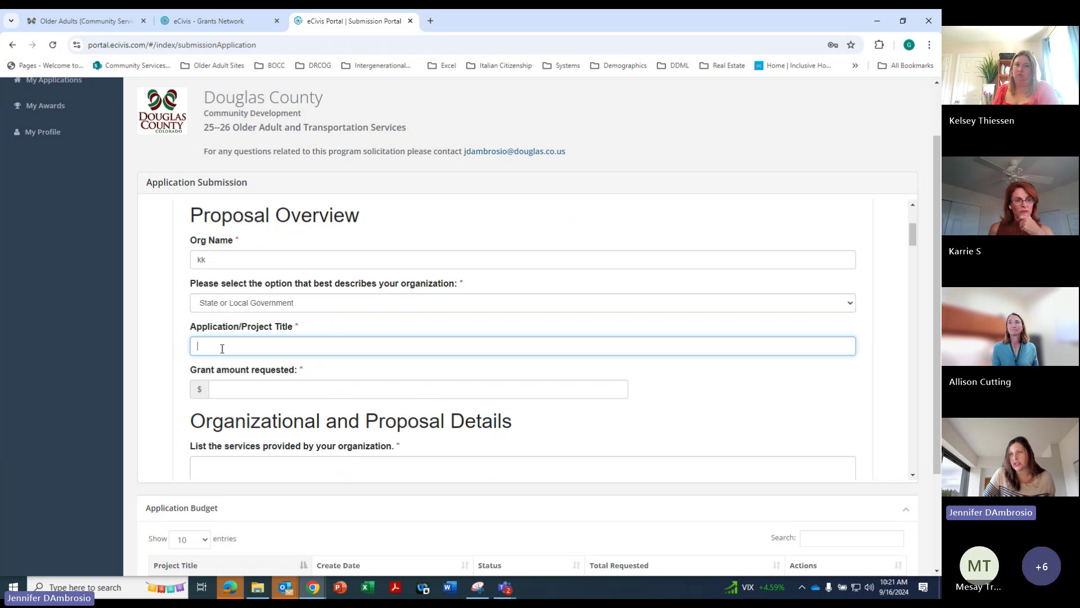
left_click(220, 394)
type("1")
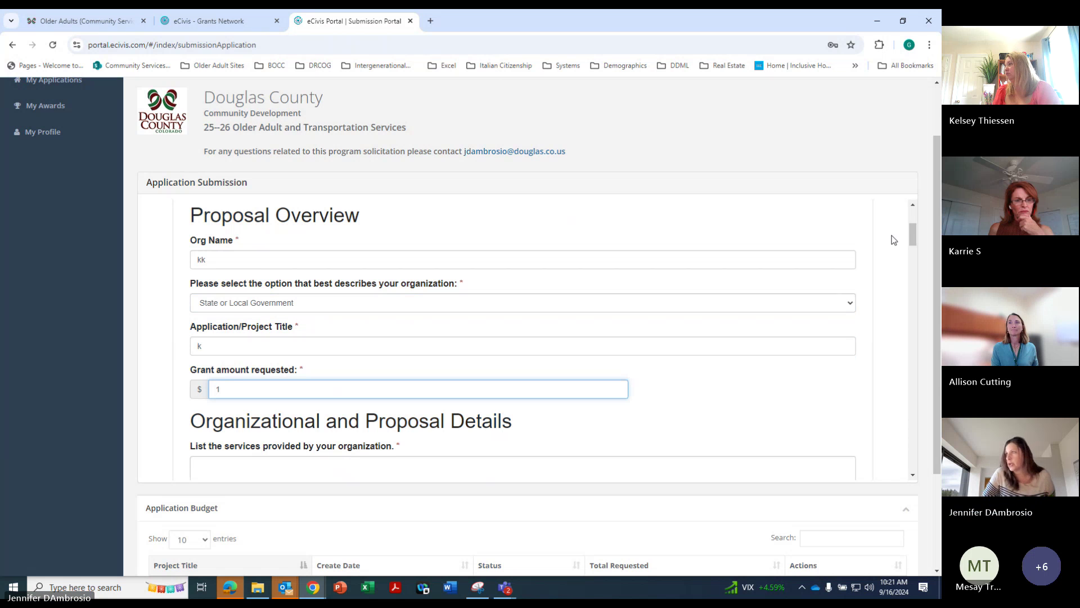
Answer the services and individuals-served questions, entering 1 for the client counts
scroll(900, 240, "down", 2)
scroll(912, 242, "down", 1)
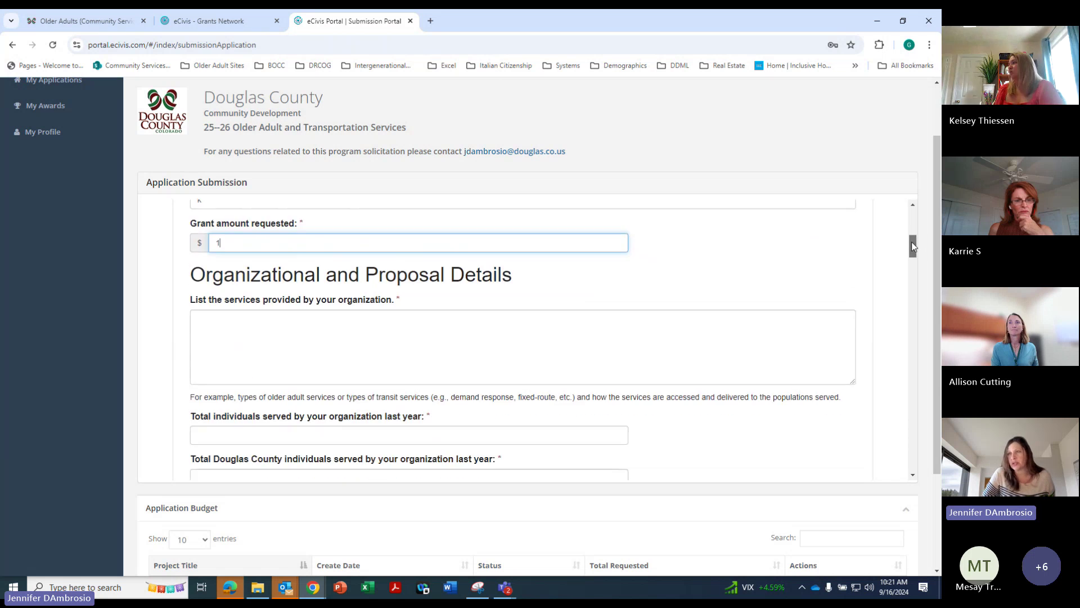
left_click(231, 310)
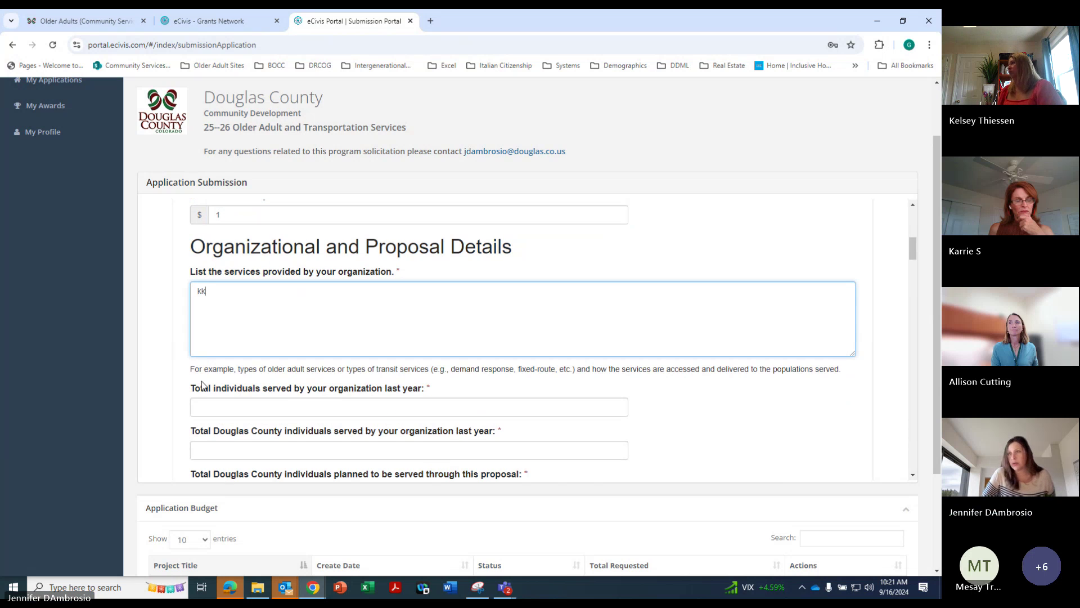
key("Tab")
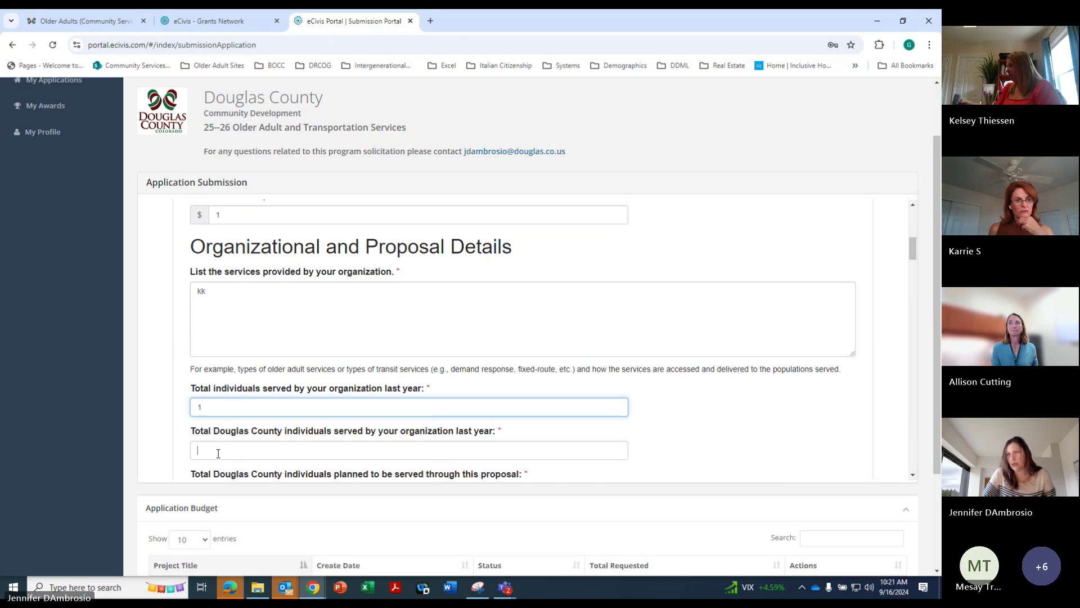
left_click(239, 454)
type("1")
scroll(913, 253, "down", 4)
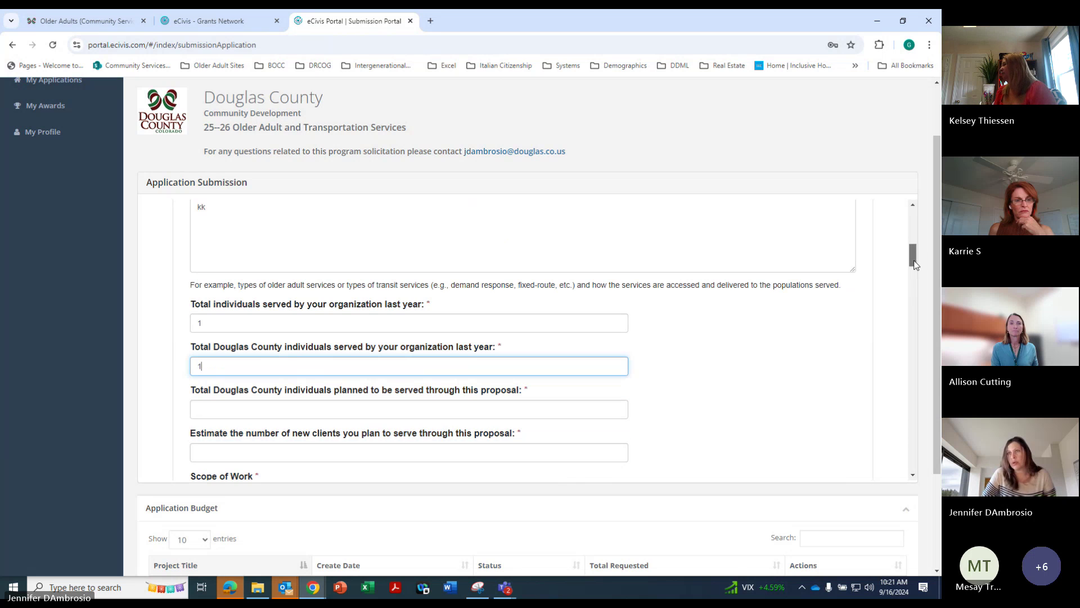
left_click(210, 291)
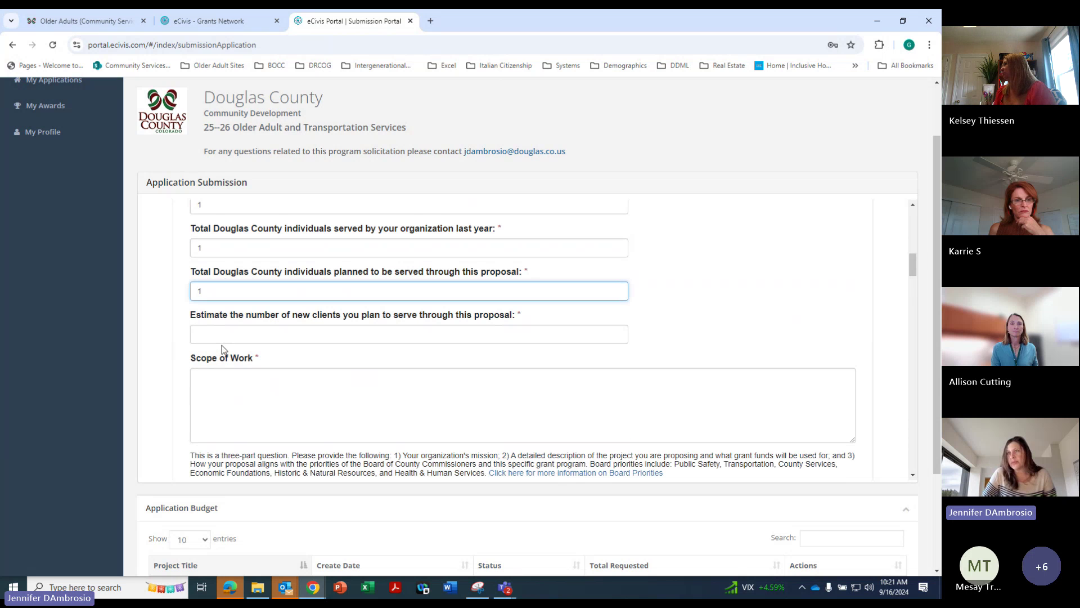
left_click(204, 335)
type("1")
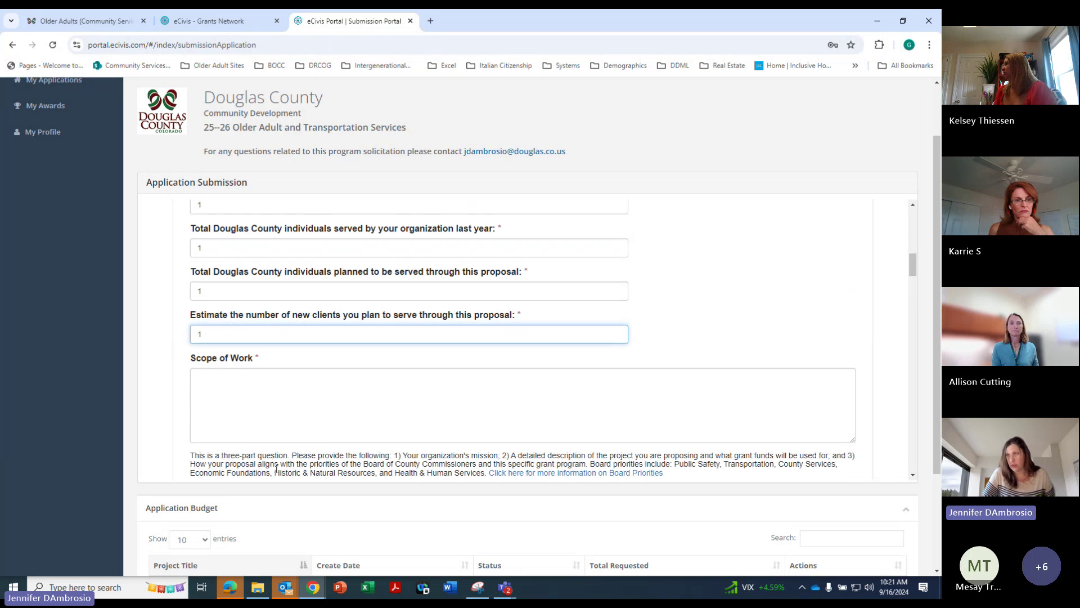
Enter 'g' for Scope of Work, geographic areas, service history and Project Goals
left_click(237, 395)
type("g")
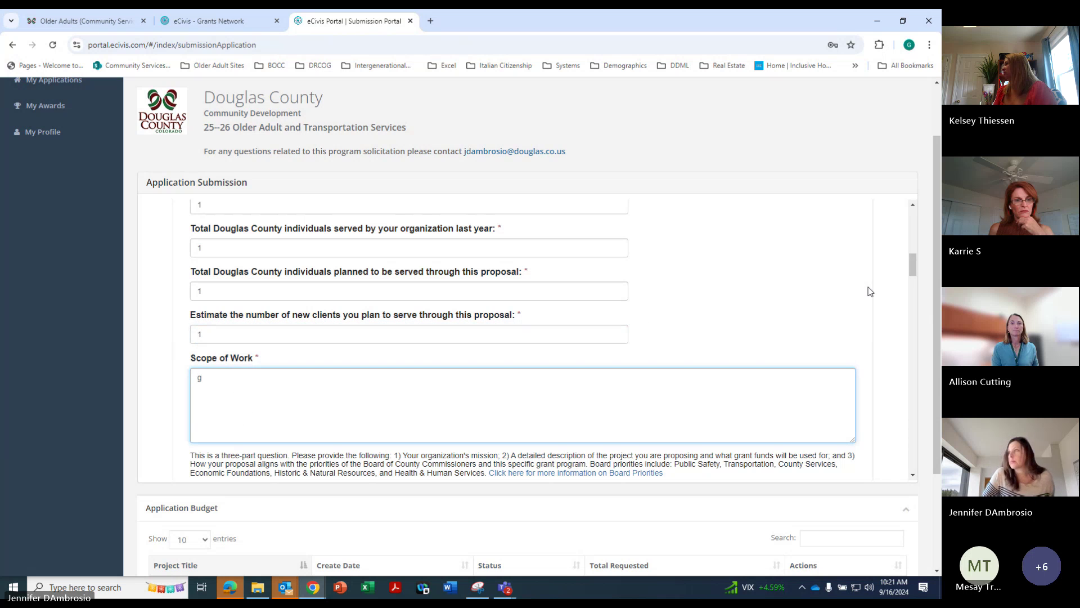
left_click_drag(916, 265, 914, 290)
left_click(244, 280)
type("g")
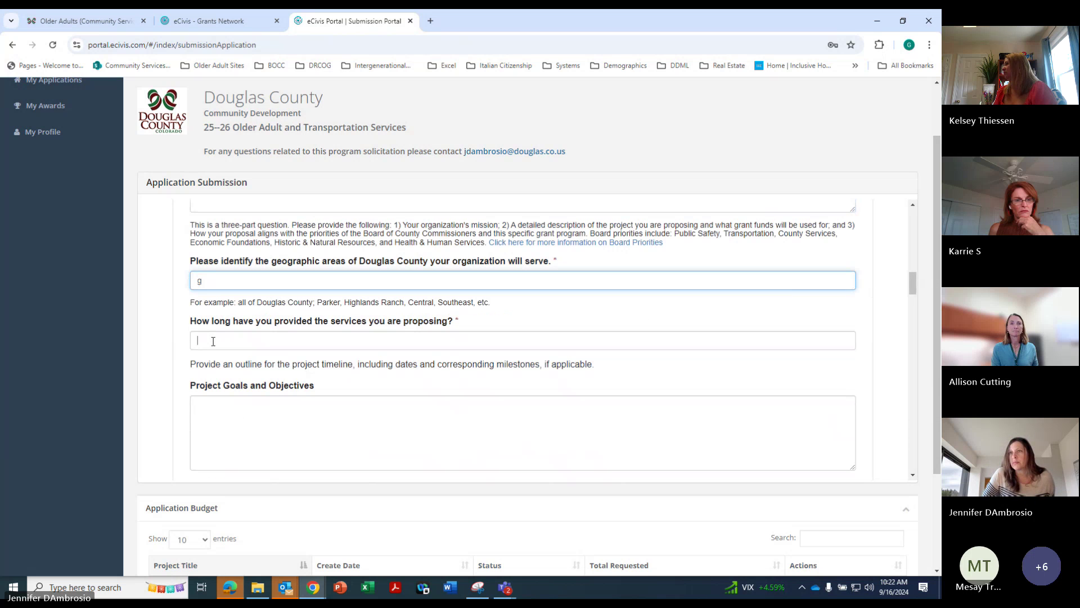
left_click(213, 338)
type("g")
left_click(217, 414)
type("g")
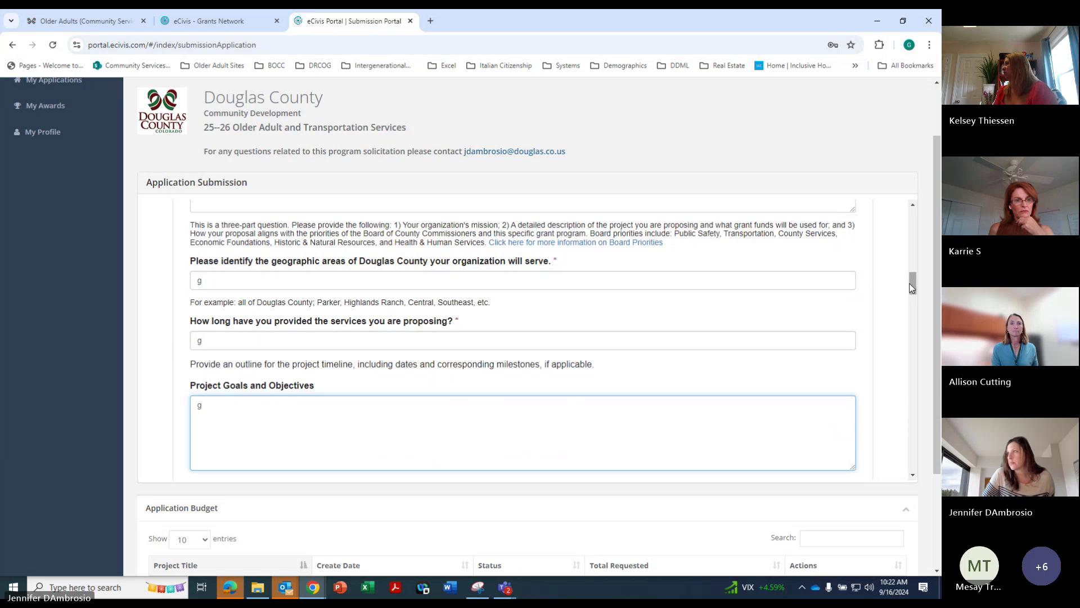
Enter 'g' for the service gap, target populations and emergency plans questions
left_click_drag(913, 284, 913, 303)
left_click(242, 315)
type("g")
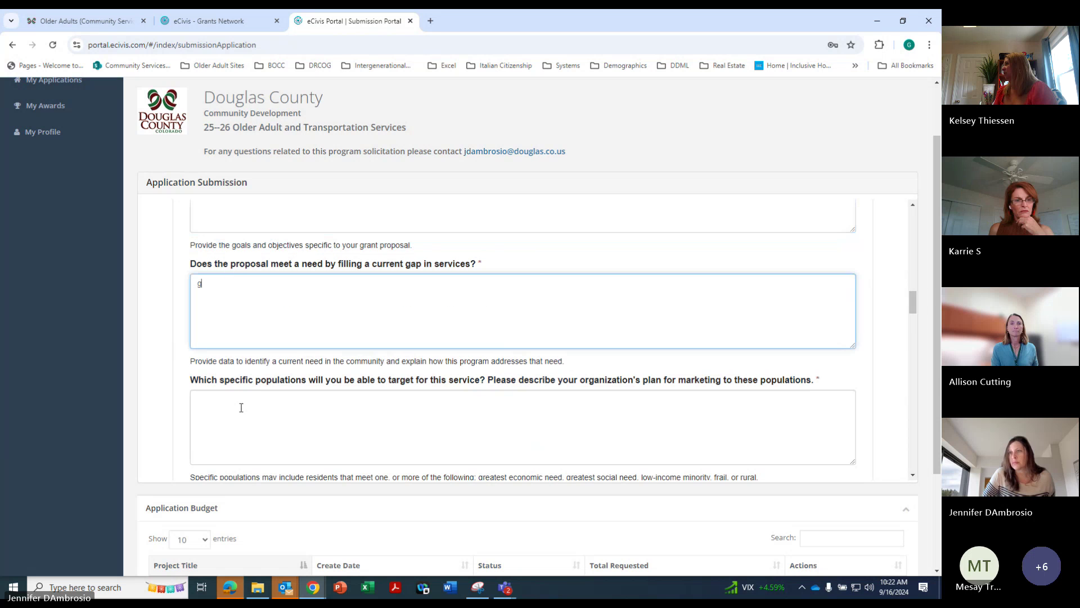
left_click(240, 408)
type("g")
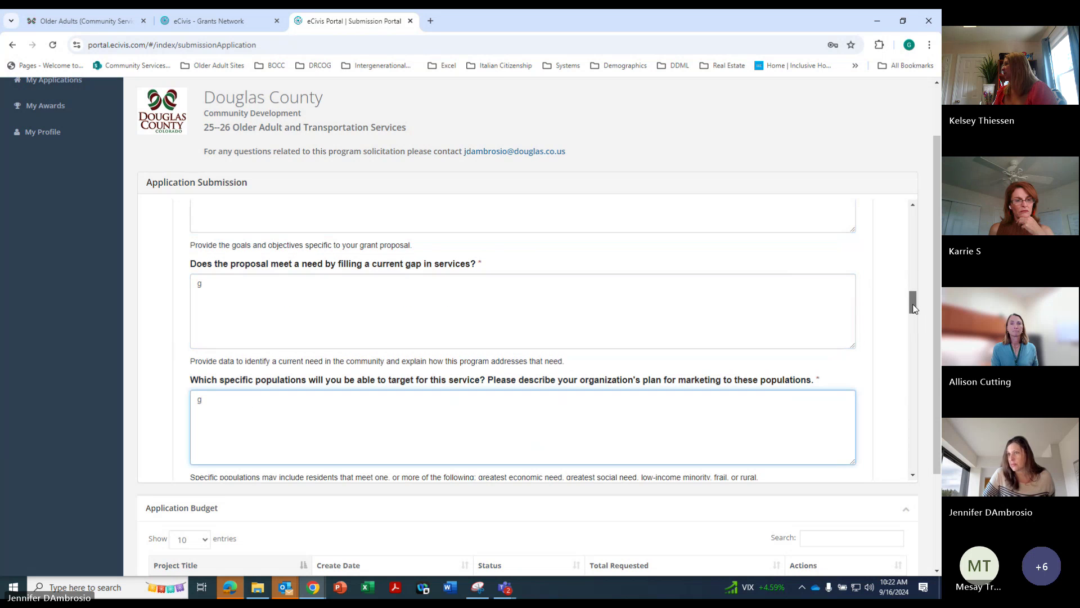
left_click_drag(914, 309, 911, 331)
left_click(482, 307)
type("g")
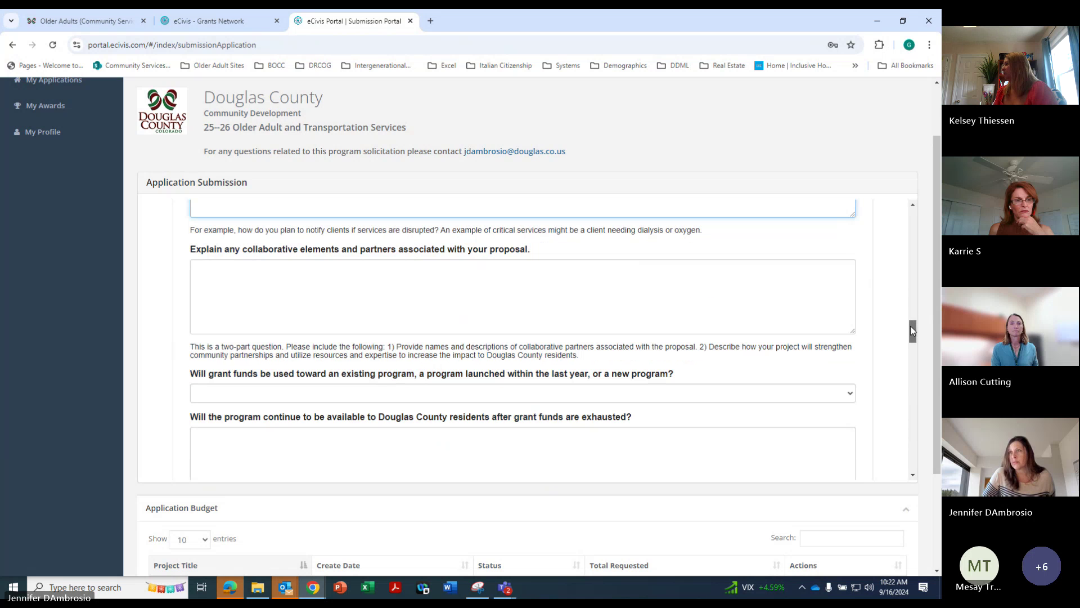
Enter 'g' for collaborative elements and set grant-funds use to Existing Program
left_click(200, 272)
type("g")
left_click(906, 353)
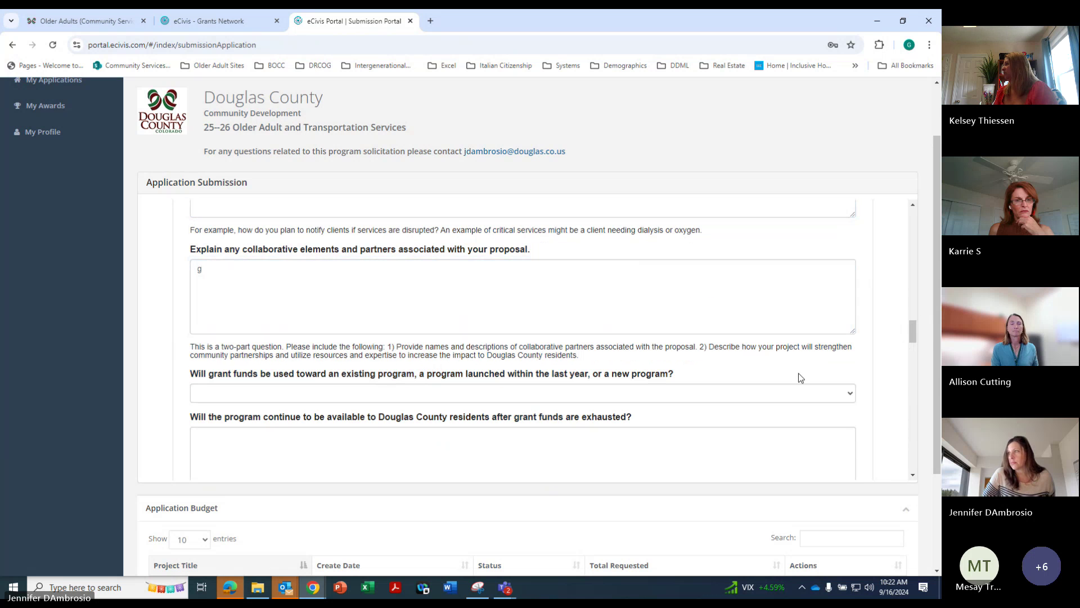
left_click(774, 394)
left_click(661, 423)
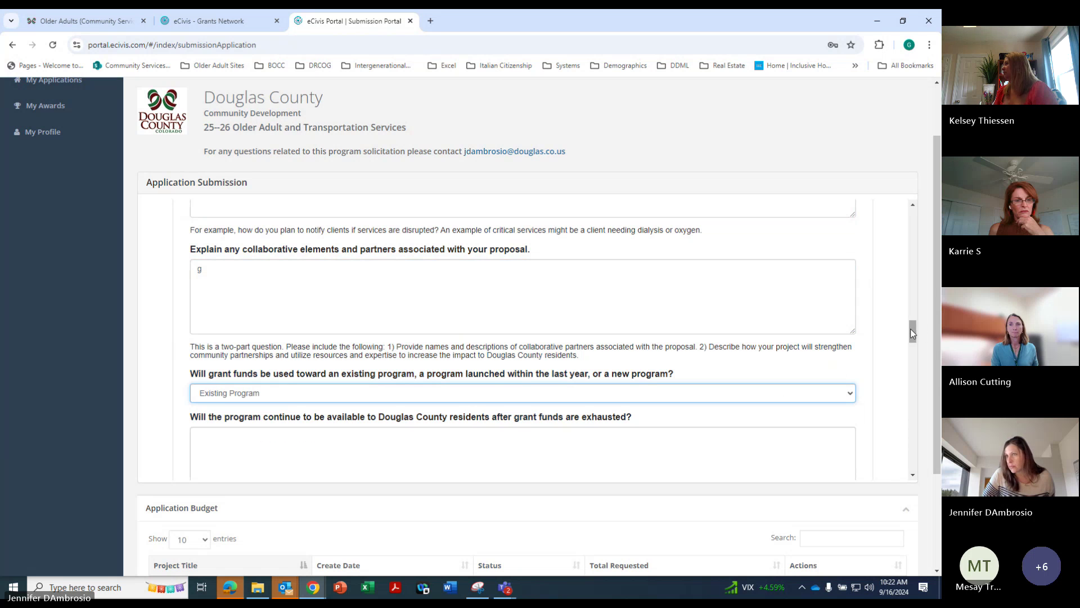
Enter 'g' for program continuation and grant management experience, and answer Yes to fully staffed
key("Tab")
type("g")
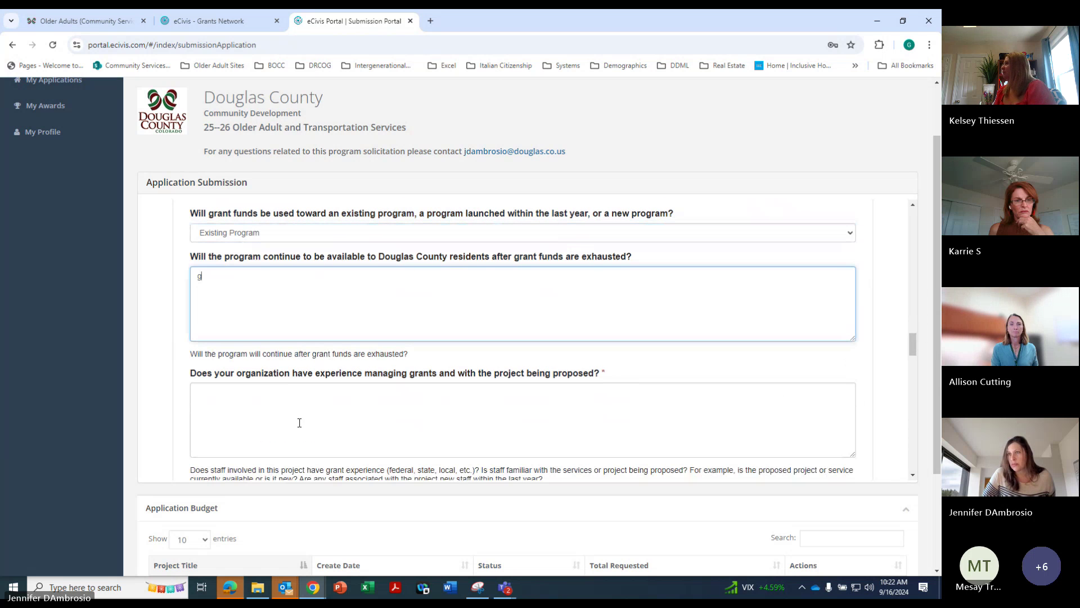
left_click(300, 423)
type("g")
left_click_drag(916, 340, 912, 369)
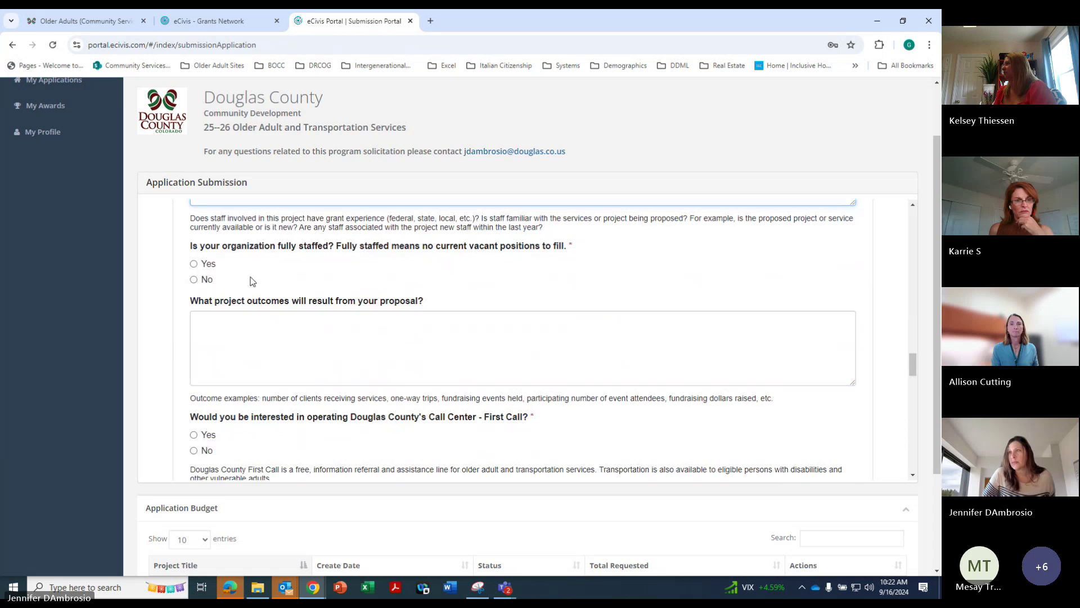
left_click(205, 281)
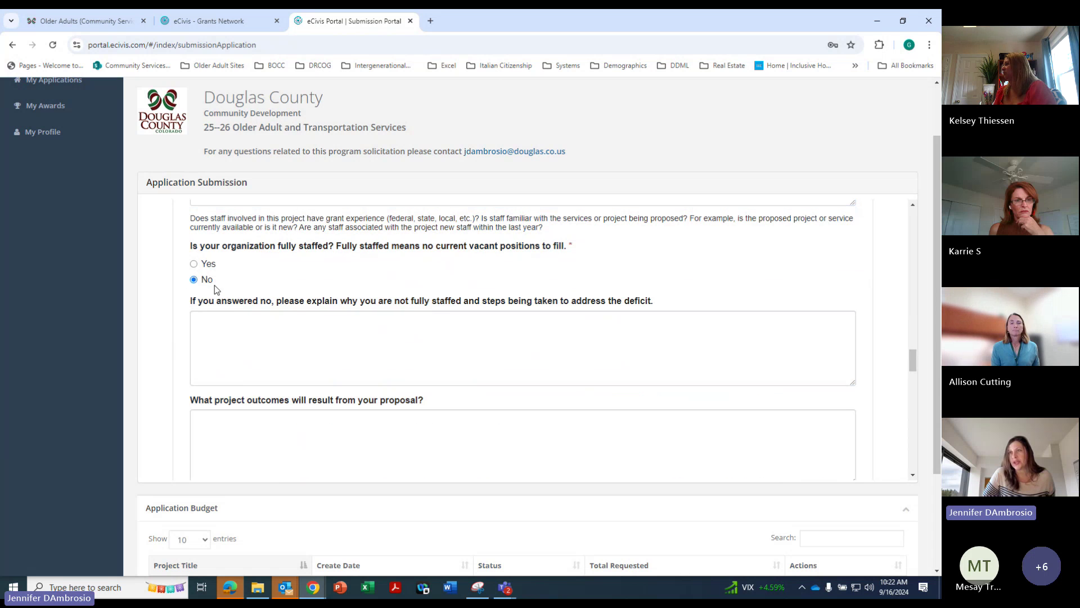
left_click(193, 263)
Answer No to First Call and ADA vehicle, with 'g' for transportation operations
left_click_drag(913, 365, 915, 382)
left_click(193, 324)
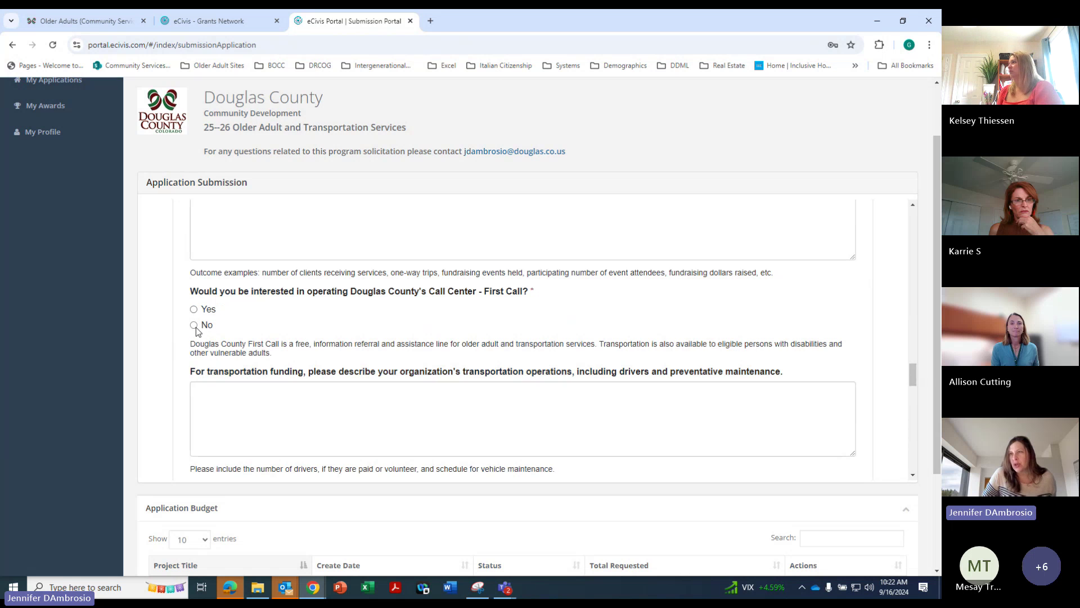
left_click(231, 400)
type("g")
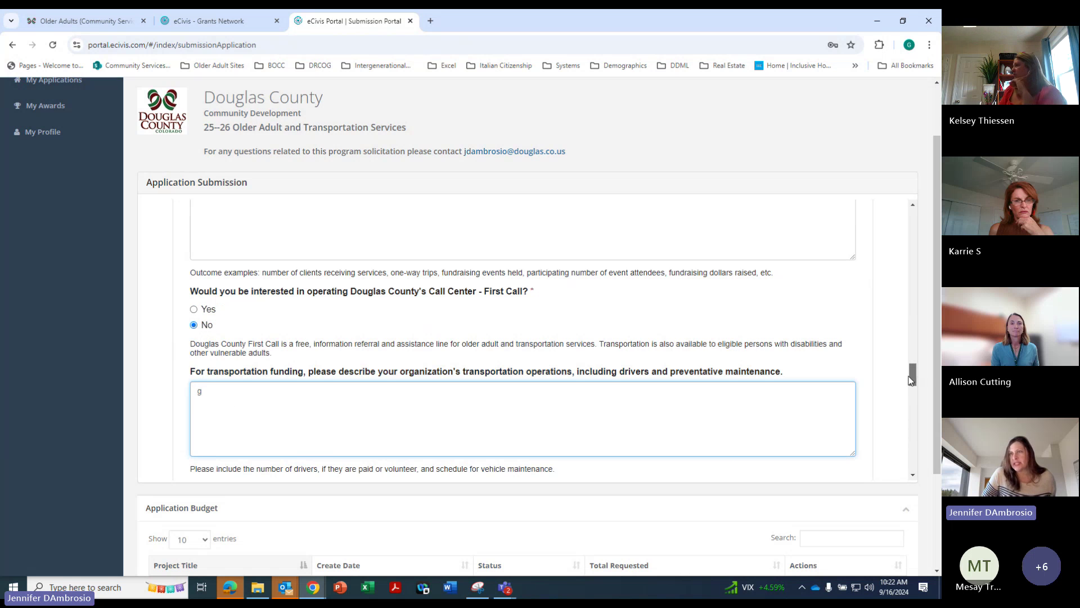
left_click_drag(912, 380, 909, 391)
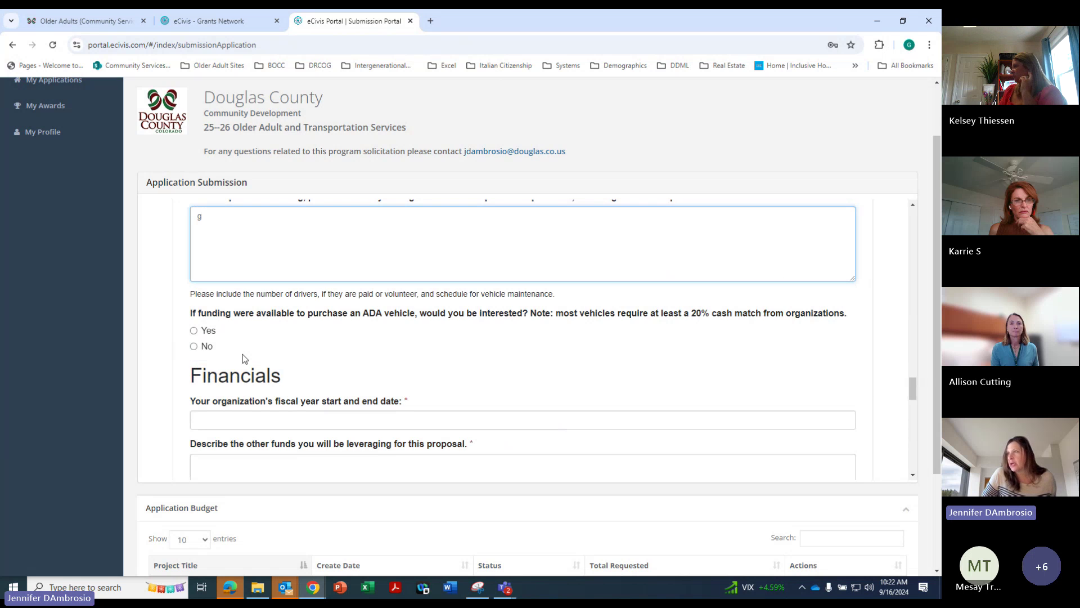
left_click(194, 346)
Enter 'g1' for the fiscal year dates and 'I' for other leveraged funds
left_click(240, 419)
type("g")
type("1")
left_click_drag(914, 396, 914, 405)
left_click(546, 383)
type("I")
left_click(358, 475)
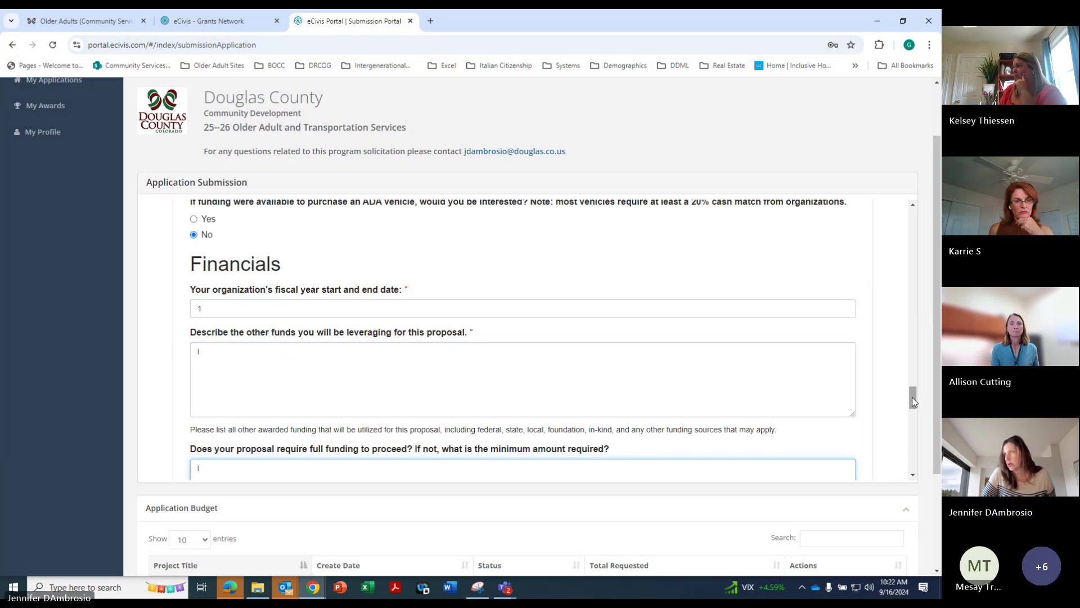
left_click_drag(912, 396, 913, 415)
Set federal award expenditures to less than $750,000
scroll(913, 416, "down", 3)
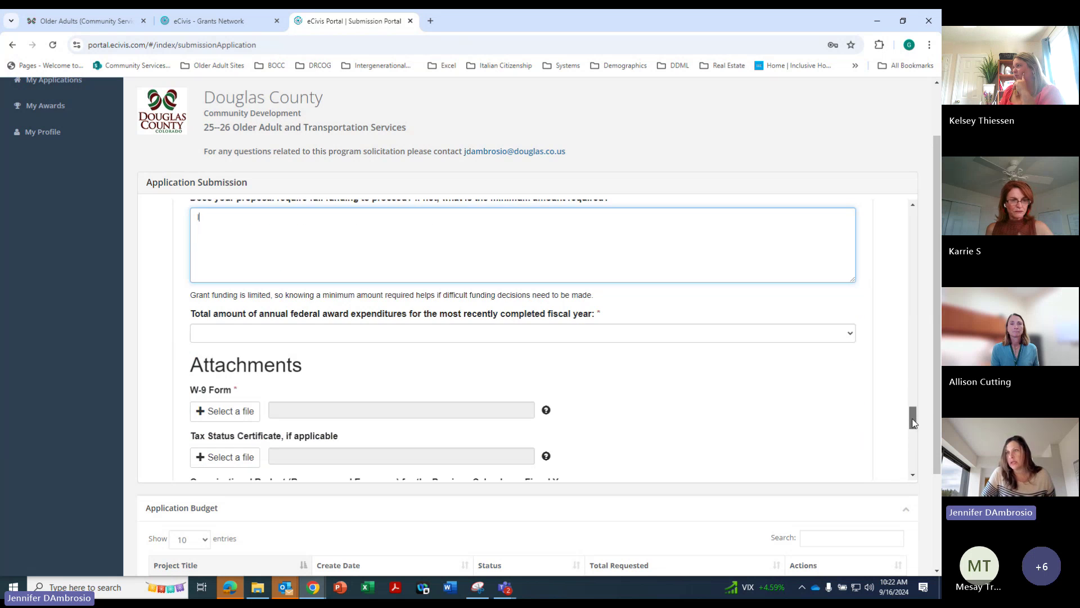
left_click(270, 319)
left_click(260, 349)
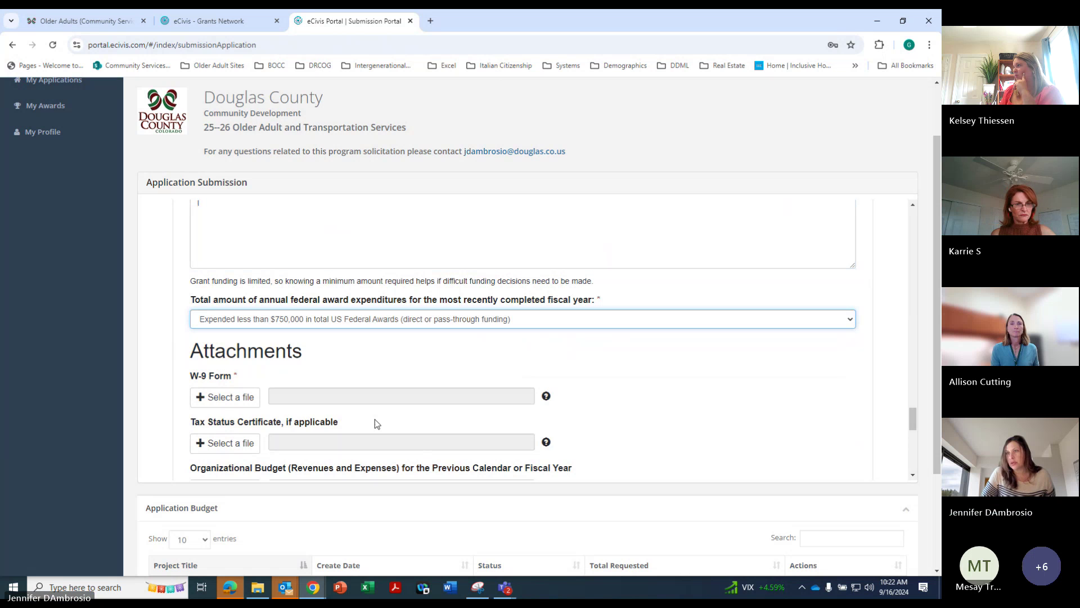
Start the W-9 Form upload, then scroll down to Application Review
left_click(228, 400)
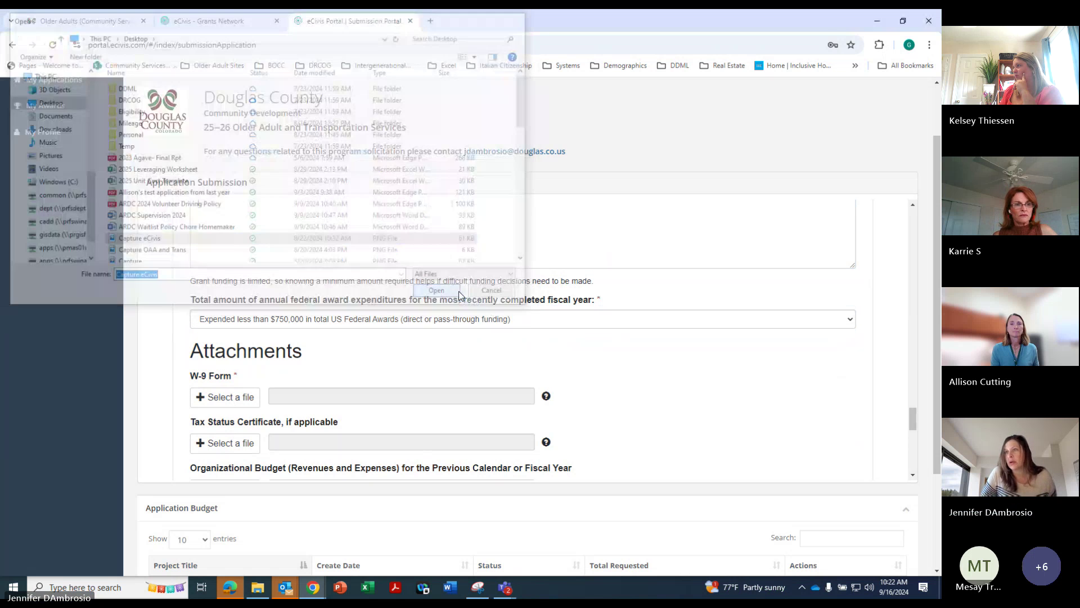
scroll(928, 420, "down", 5)
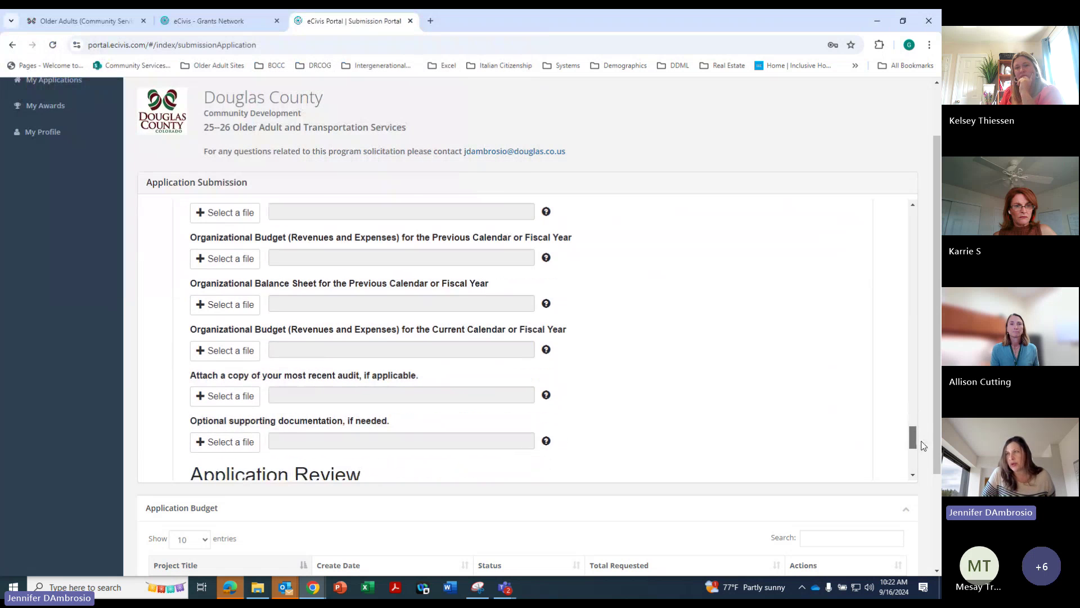
scroll(923, 445, "down", 4)
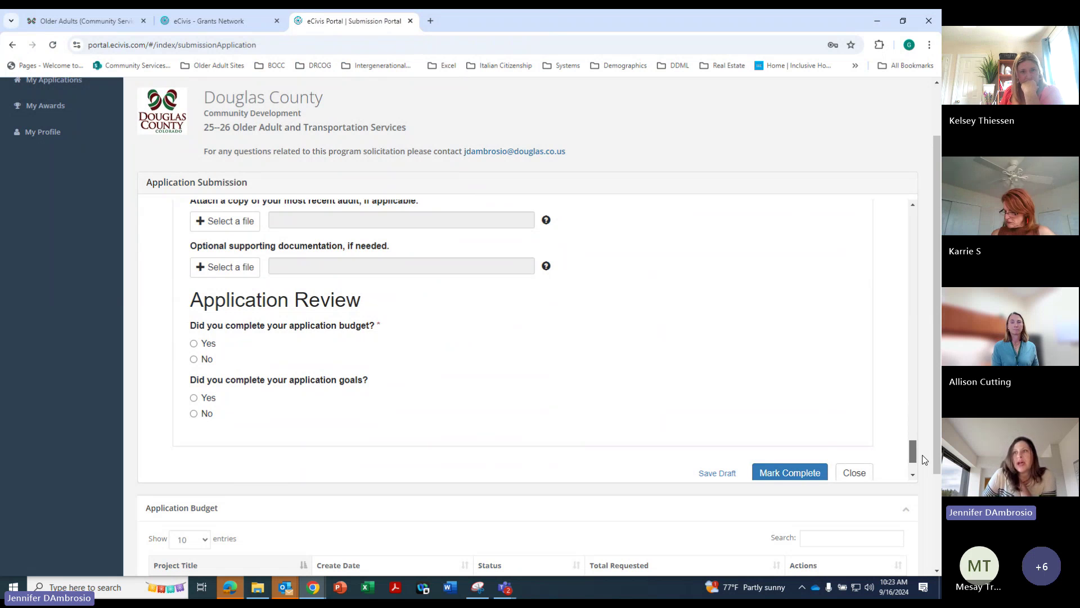
Answer No for goals completion and Yes for budget completion under Application Review
left_click(194, 414)
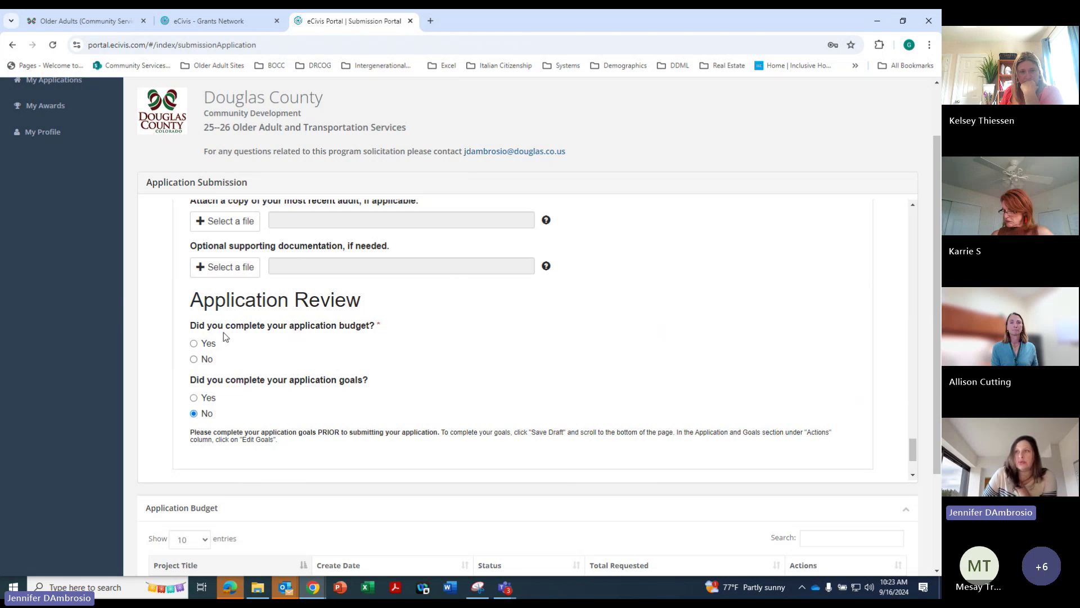
left_click(194, 344)
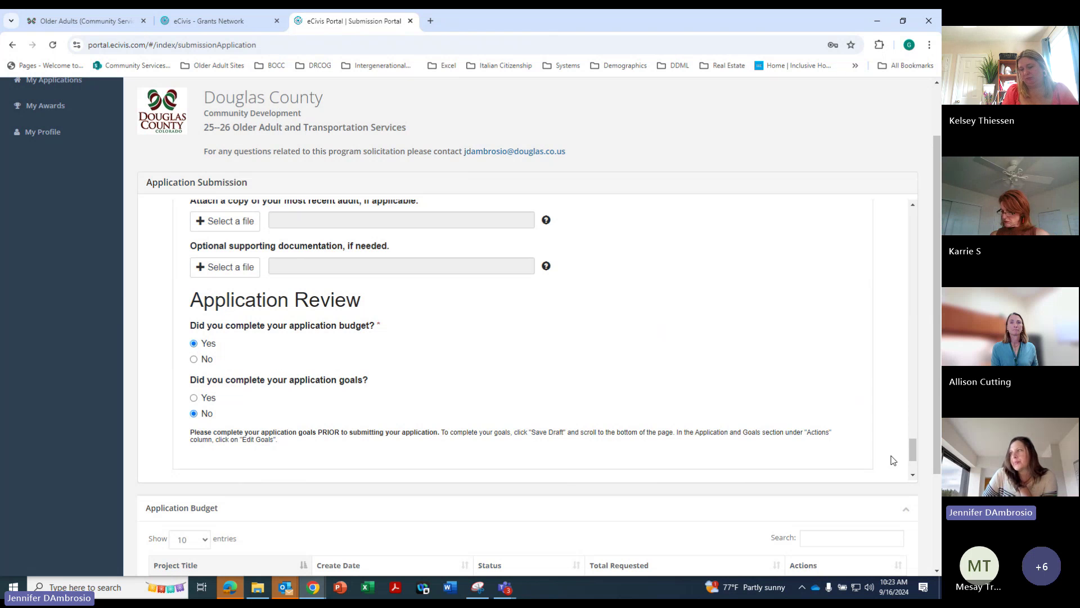
left_click_drag(937, 460, 939, 519)
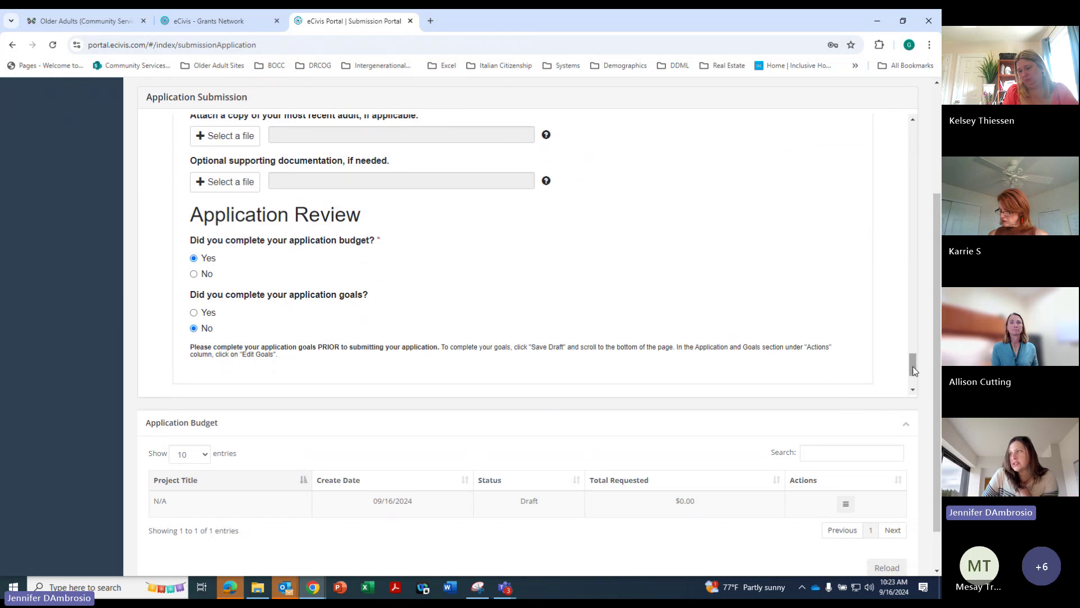
scroll(913, 372, "down", 1)
left_click_drag(913, 371, 914, 381)
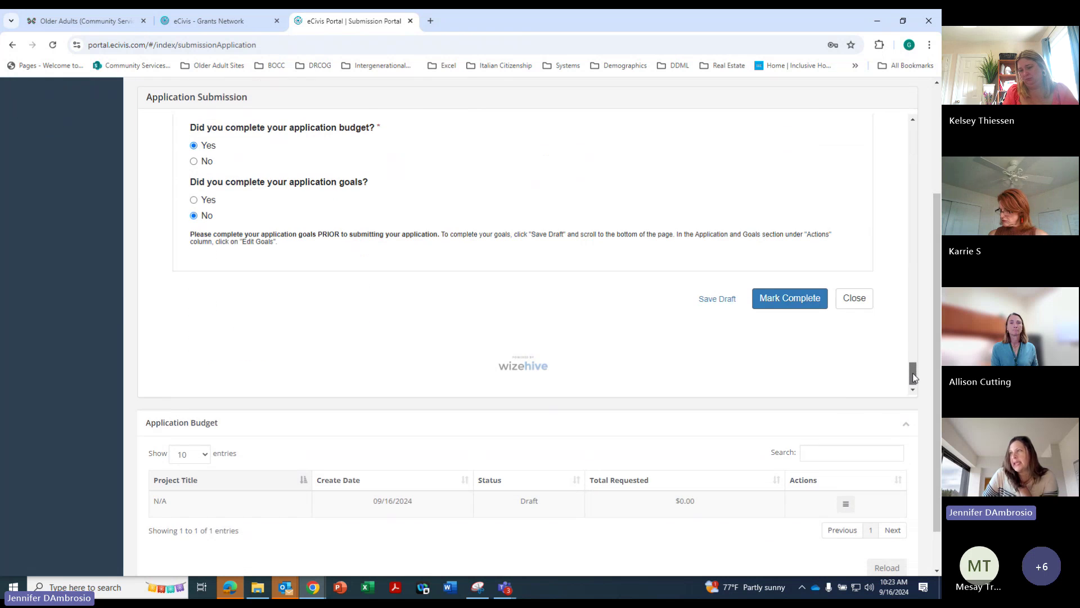
mouse_move(914, 377)
left_mouse_down()
mouse_move(912, 366)
mouse_move(913, 378)
left_mouse_up()
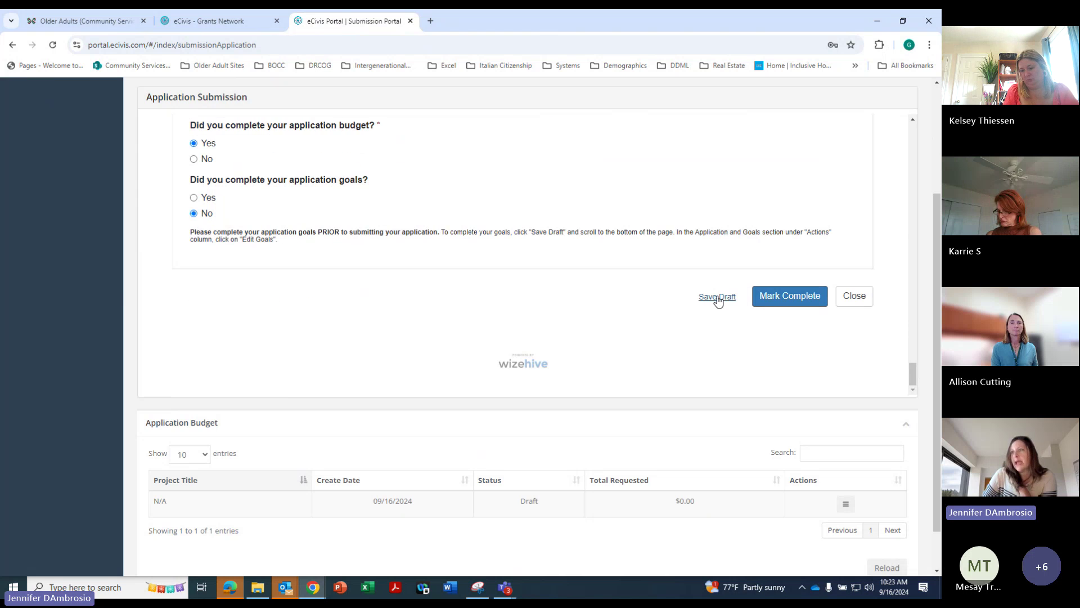
Save the application draft, then open the kk application budget for editing
left_click(718, 297)
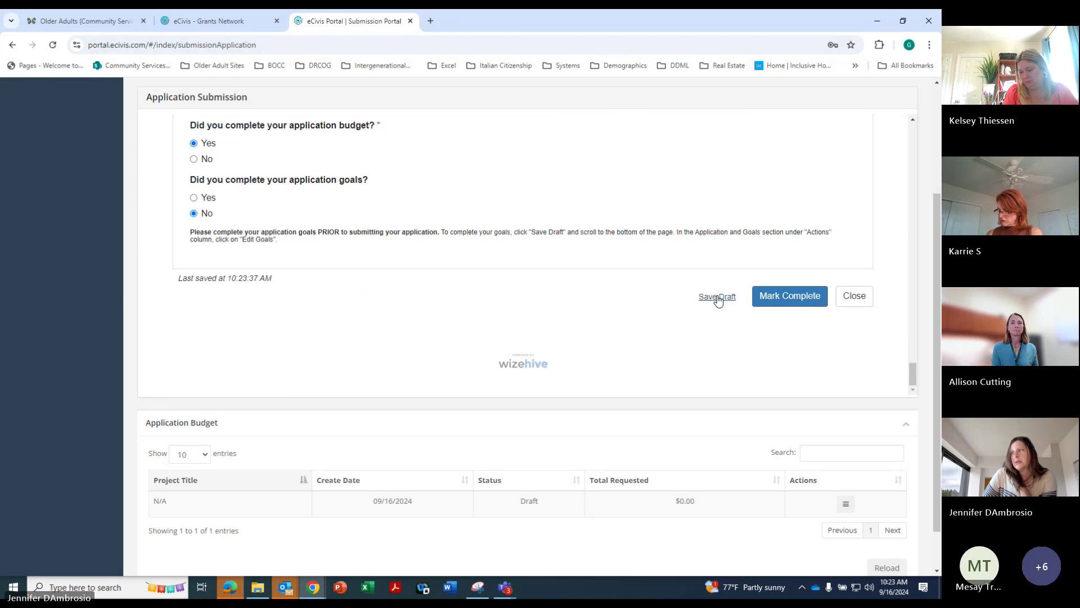
scroll(936, 390, "down", 1)
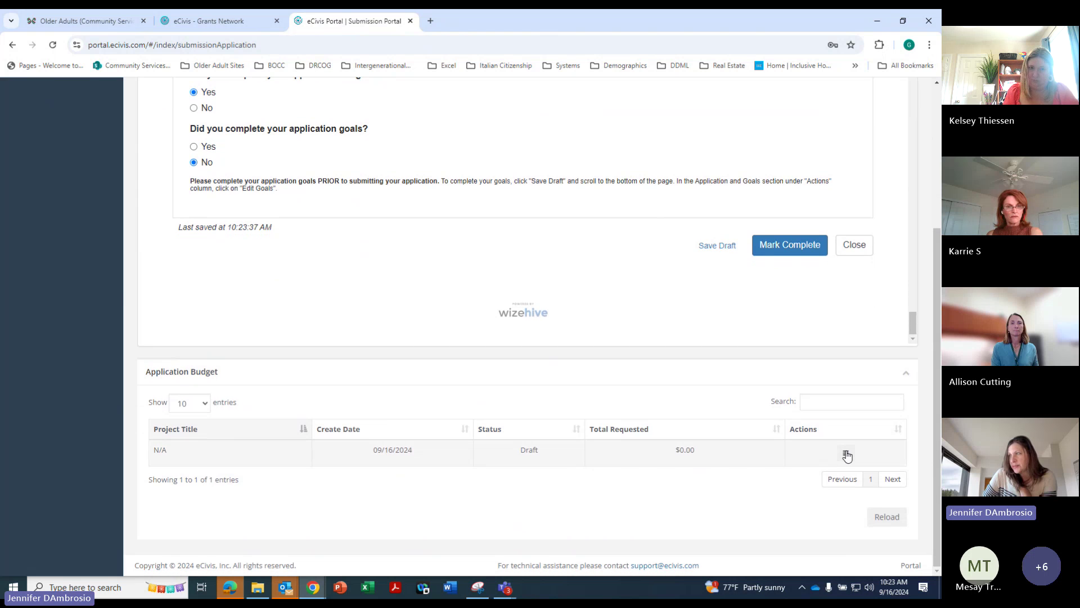
left_click(844, 453)
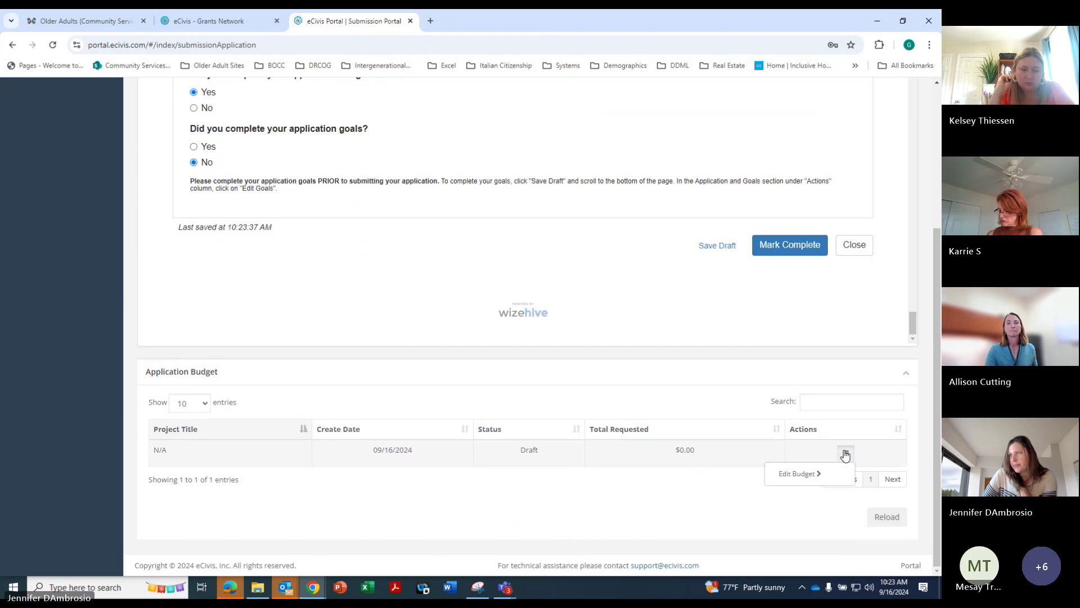
left_click(796, 473)
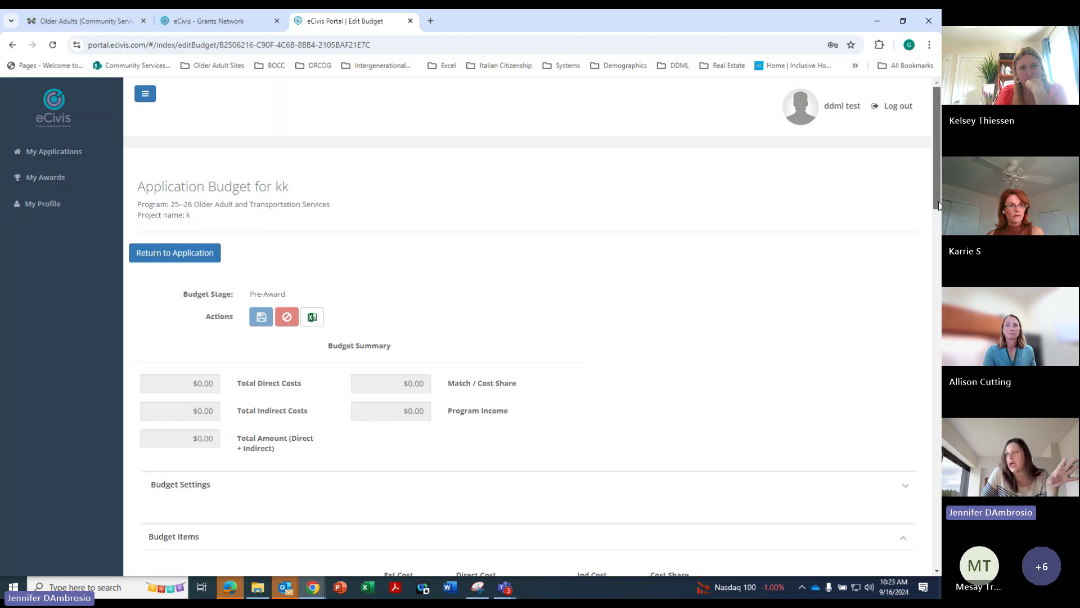
Expand the 6. Contractual budget category and bring its line fields into view
left_click_drag(938, 204, 900, 352)
left_click(192, 453)
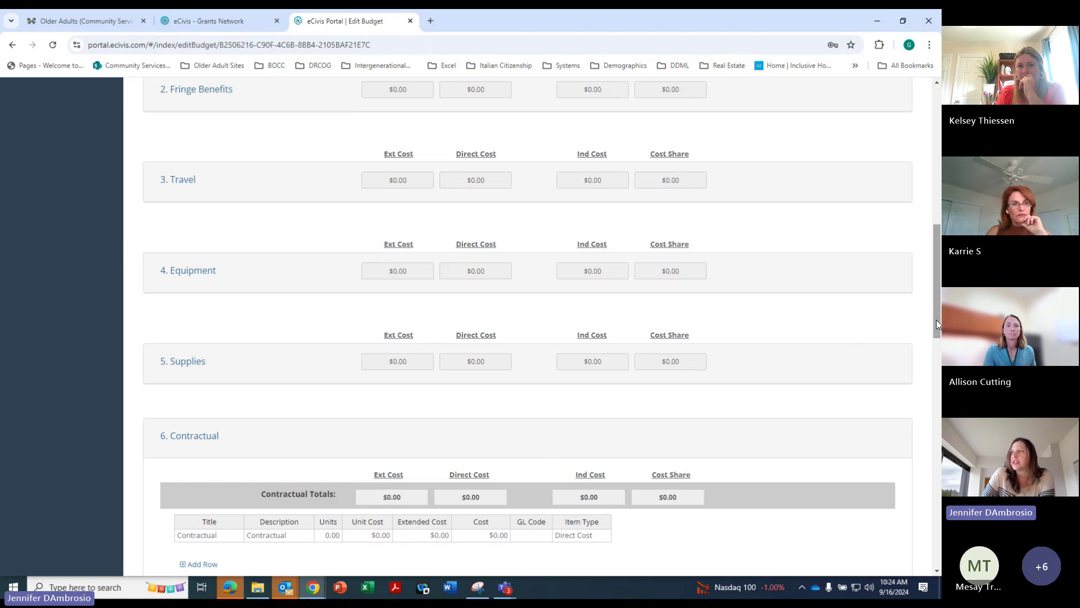
left_click_drag(936, 320, 932, 374)
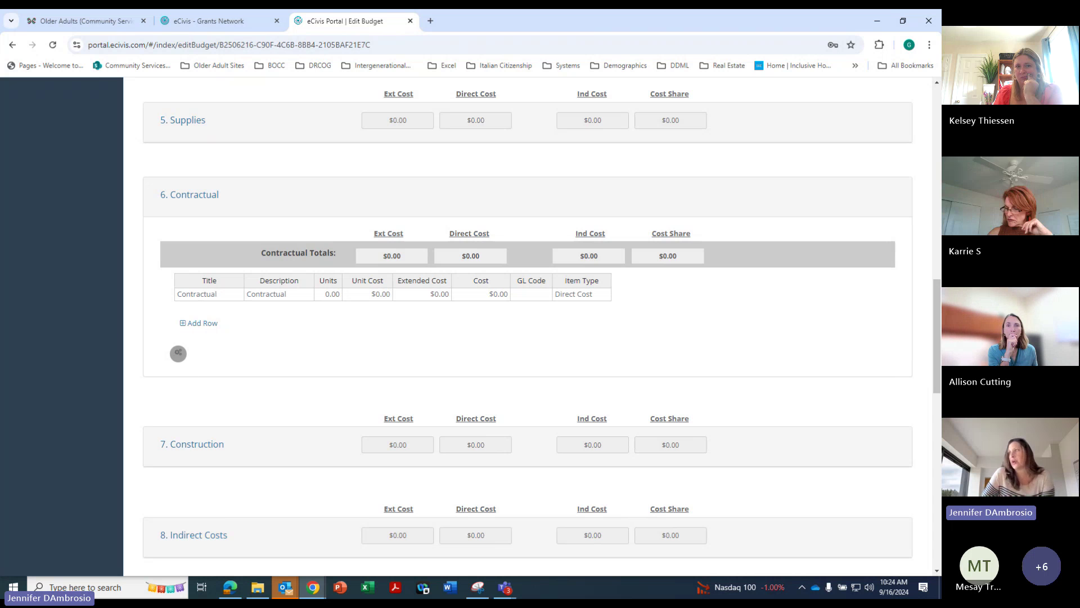
scroll(528, 325, "down", 2)
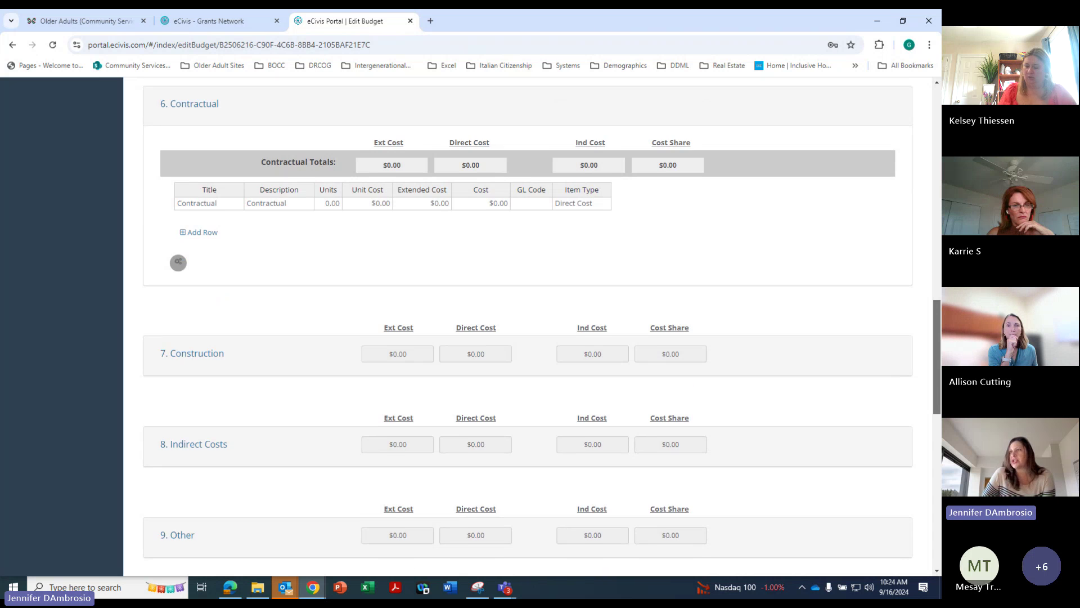
scroll(527, 324, "down", 6)
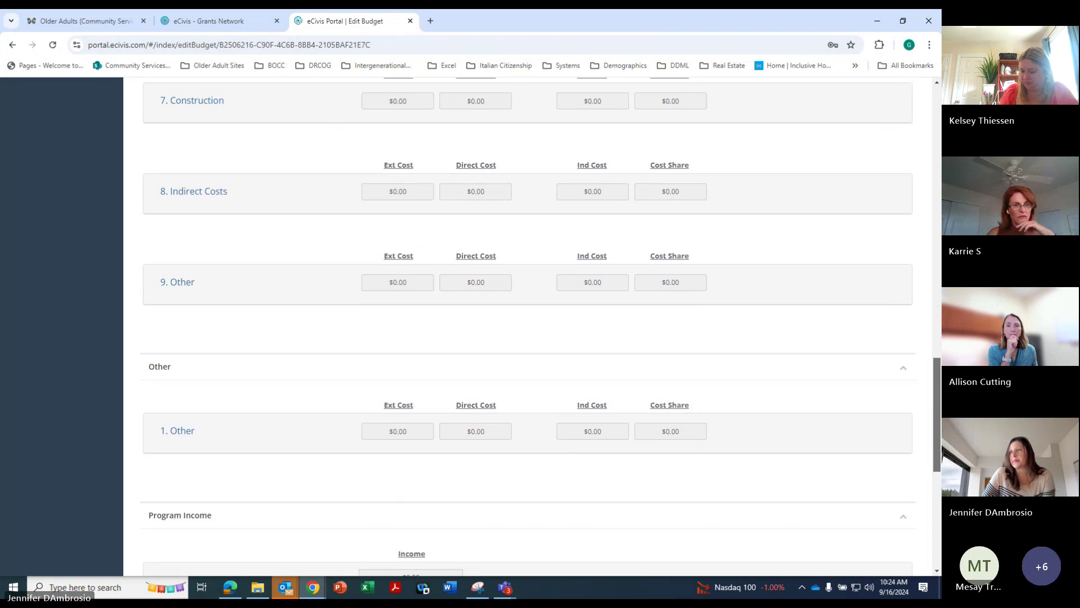
scroll(528, 325, "down", 5)
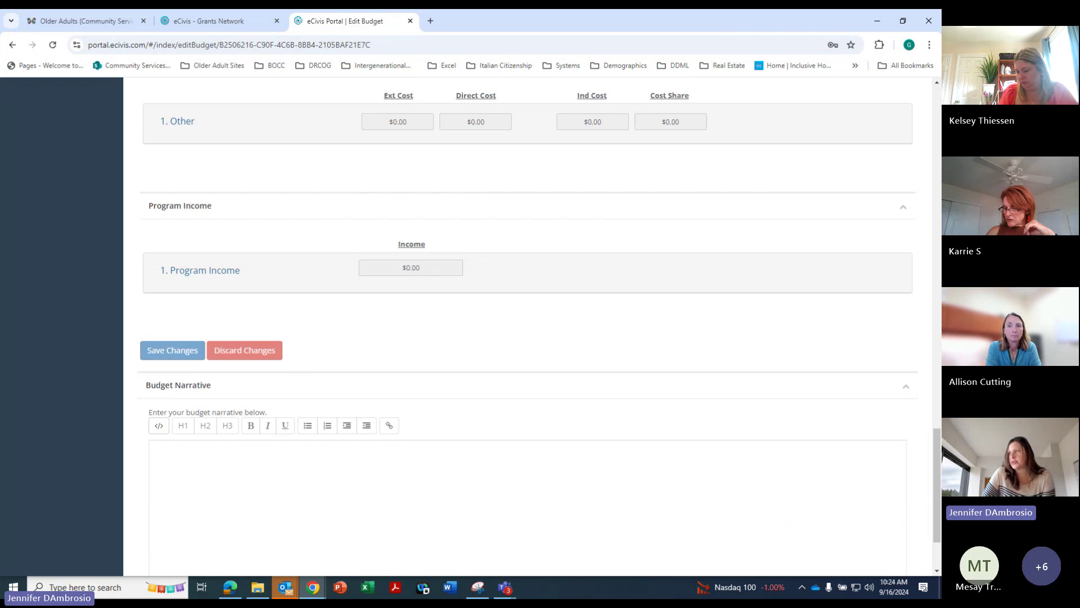
left_click_drag(938, 495, 927, 334)
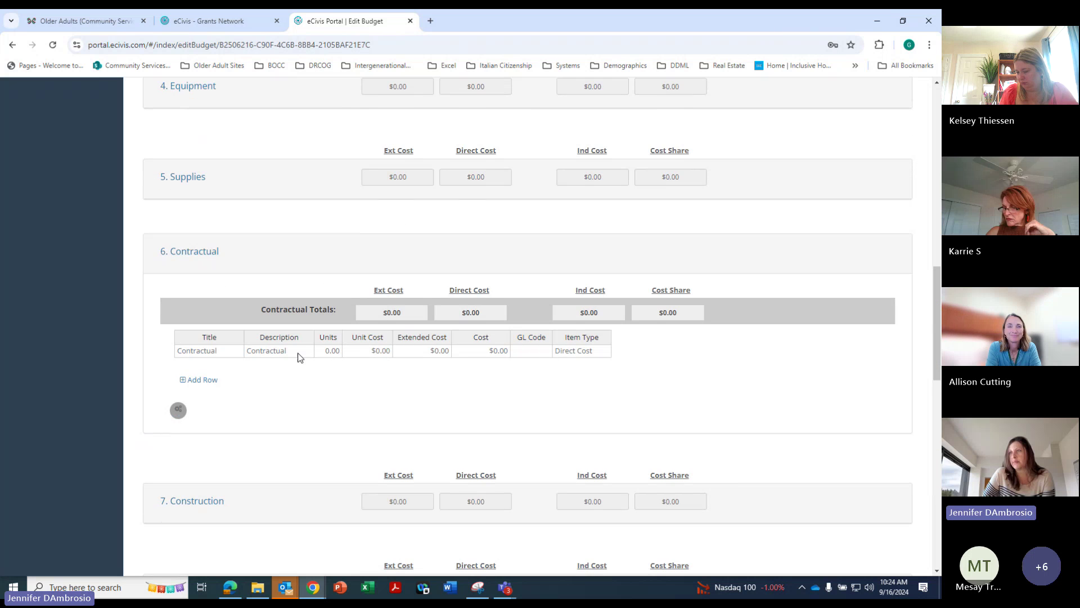
Enter 120 units at a $2.00 unit cost for a $240.00 contractual total
left_click(329, 355)
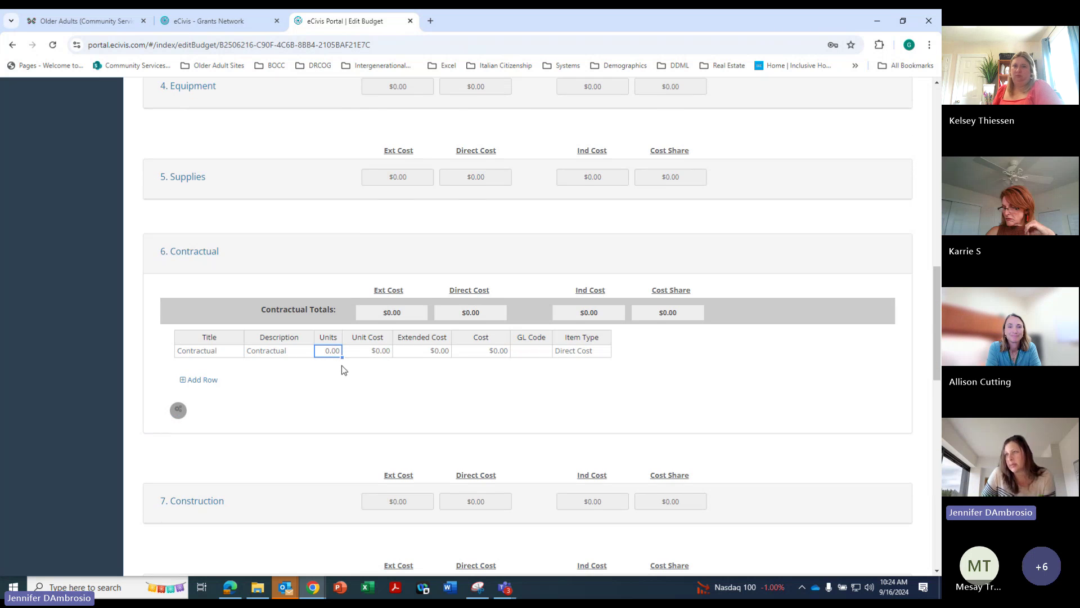
type("120")
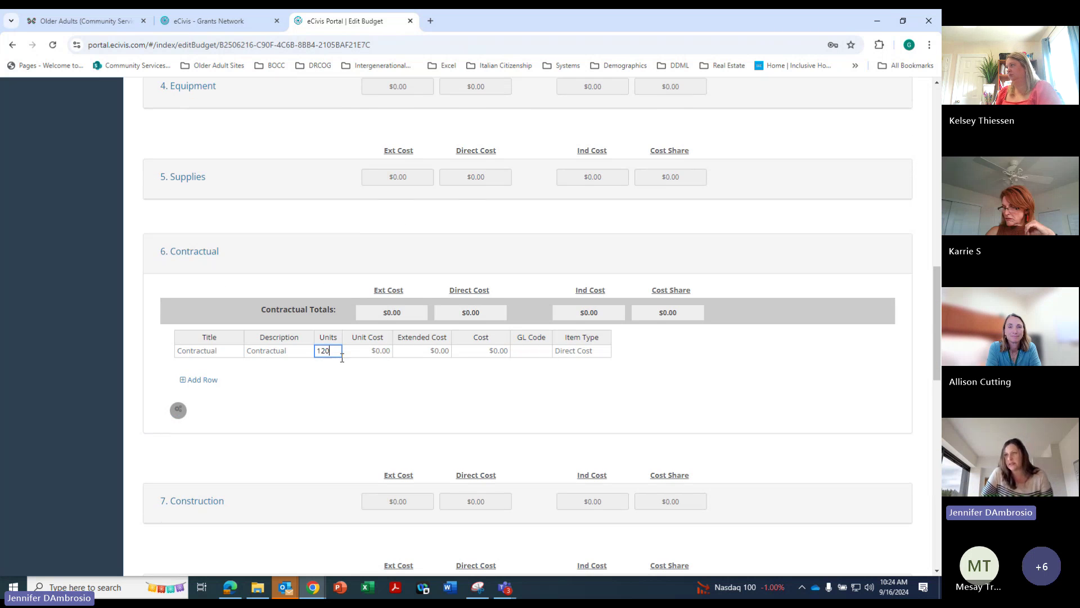
type("2")
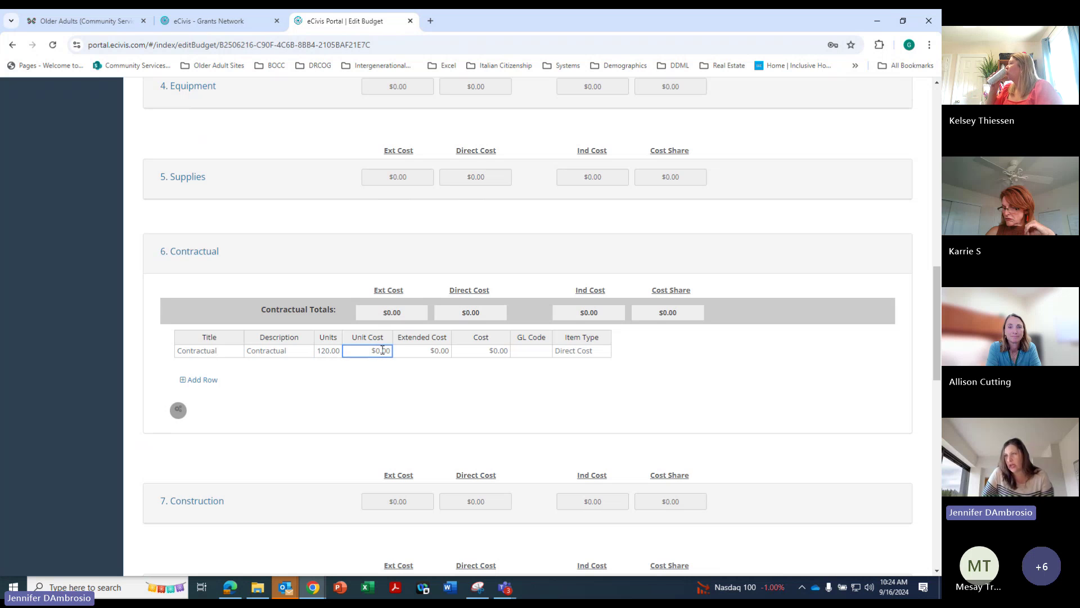
left_click(481, 389)
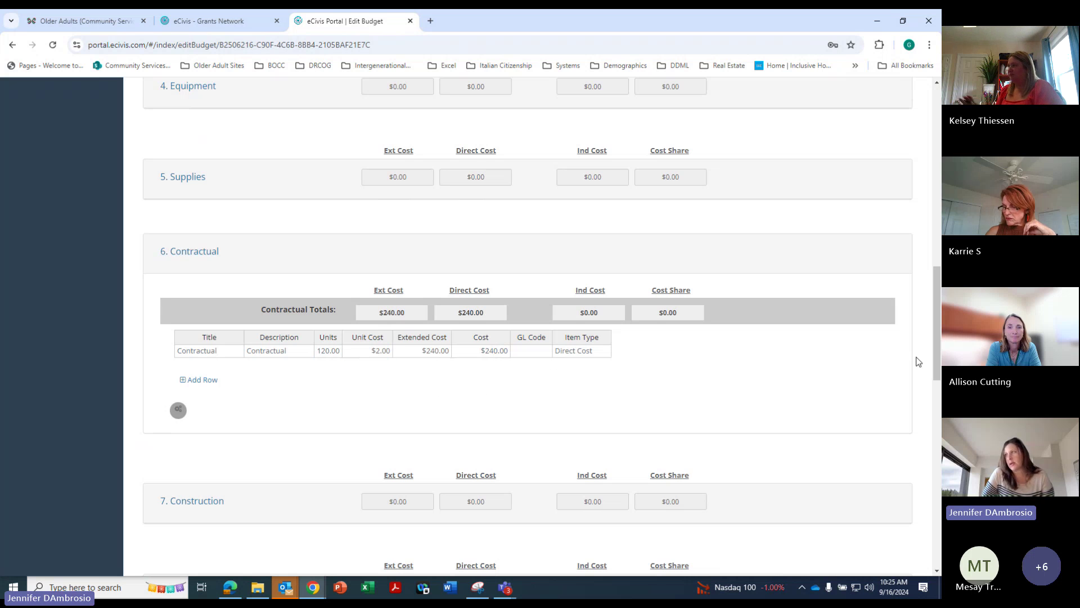
scroll(937, 378, "down", 1)
left_click_drag(938, 379, 934, 526)
Save the budget without a revision note and review the $240.00 total summary
left_click(169, 382)
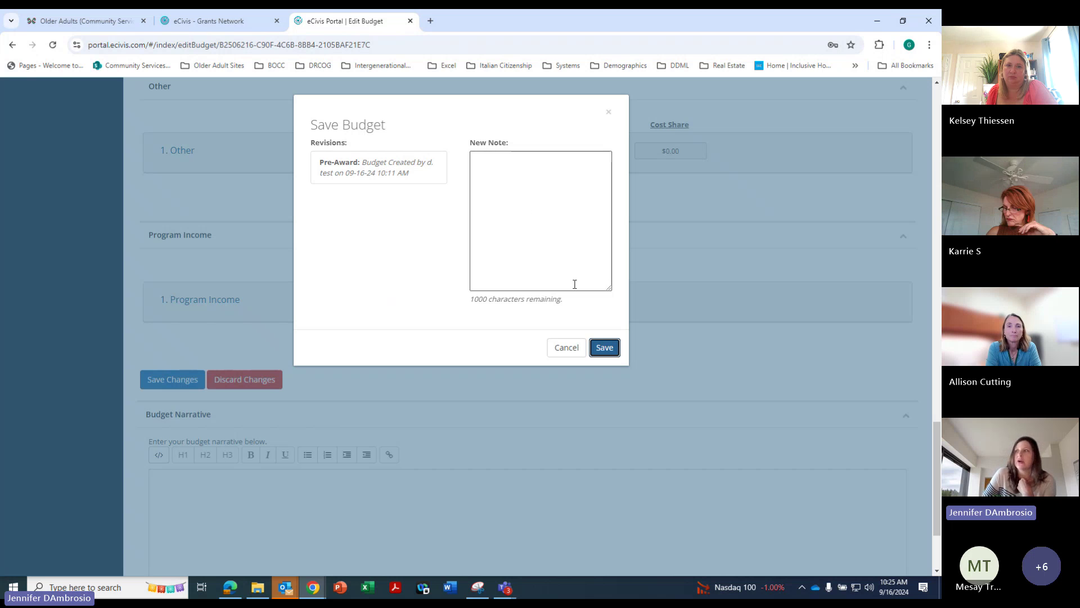
left_click(535, 221)
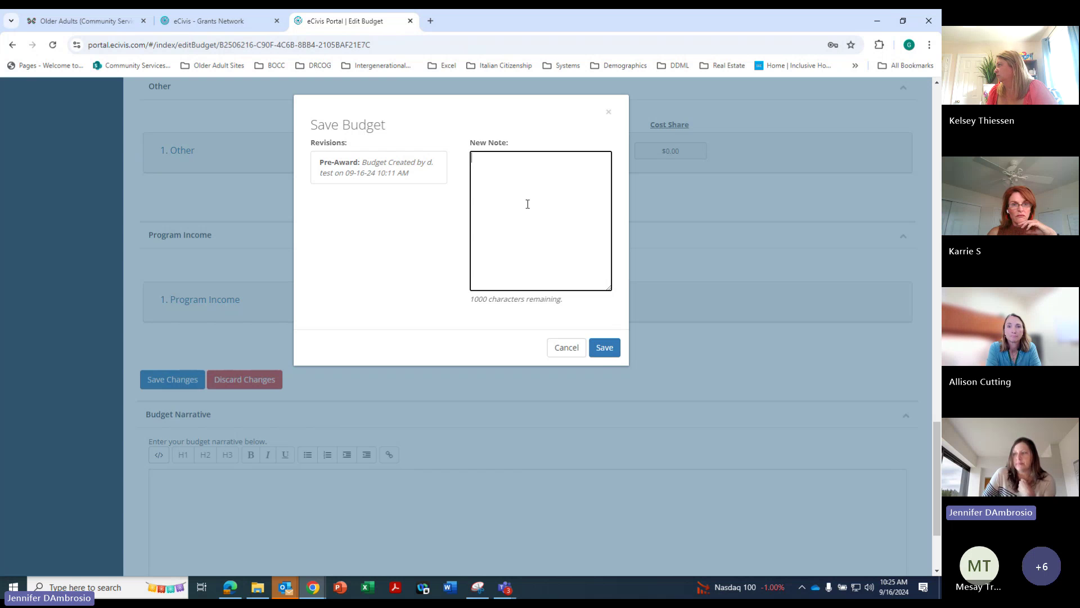
left_click(608, 348)
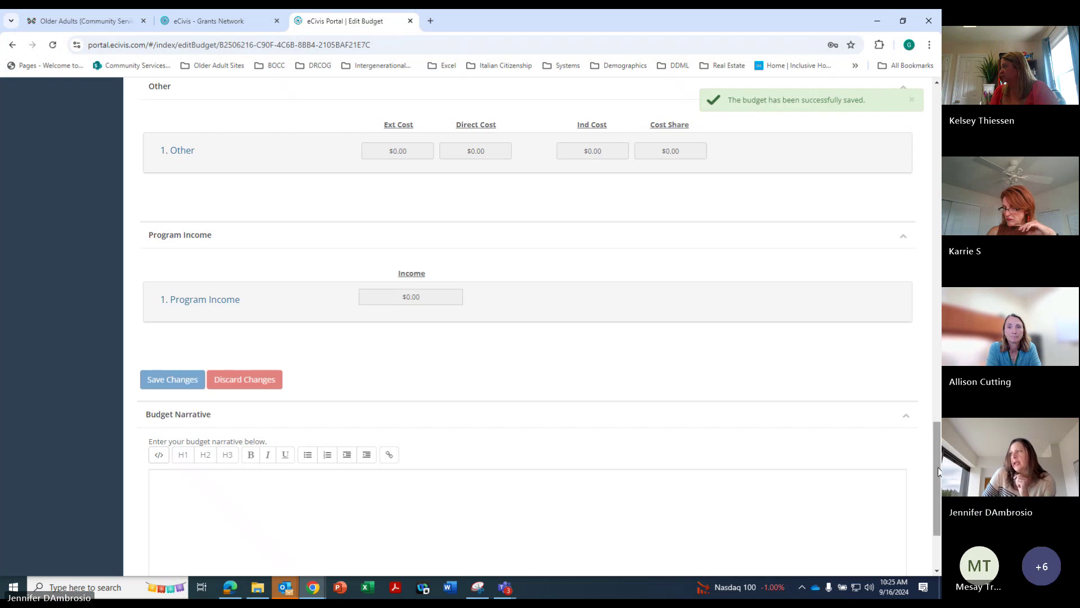
left_click_drag(937, 459, 934, 134)
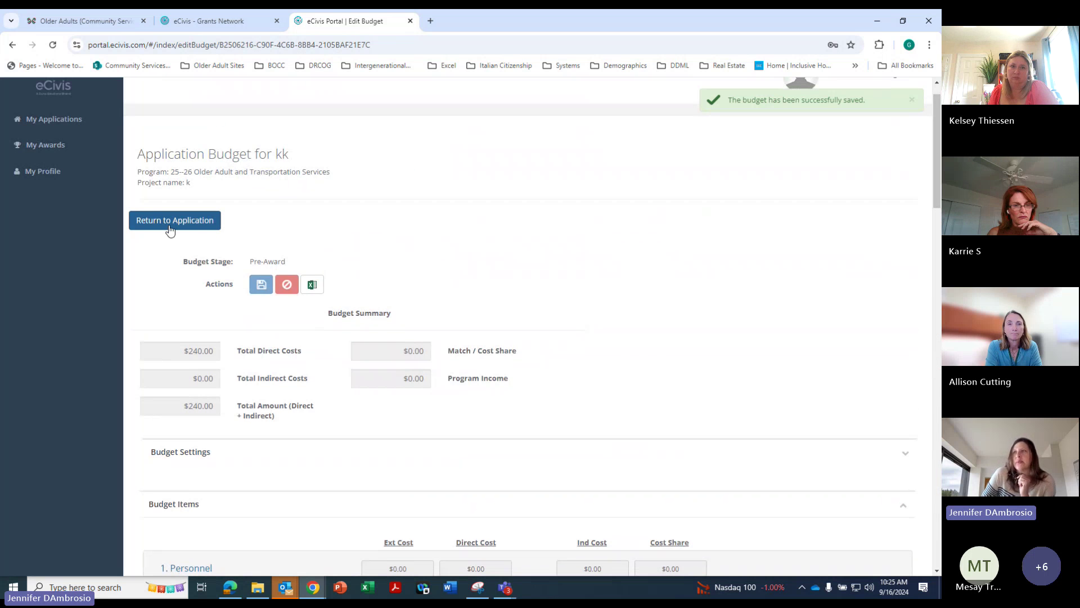
Return to the submission page and log in via Portal Login with the account email and password
left_click(169, 222)
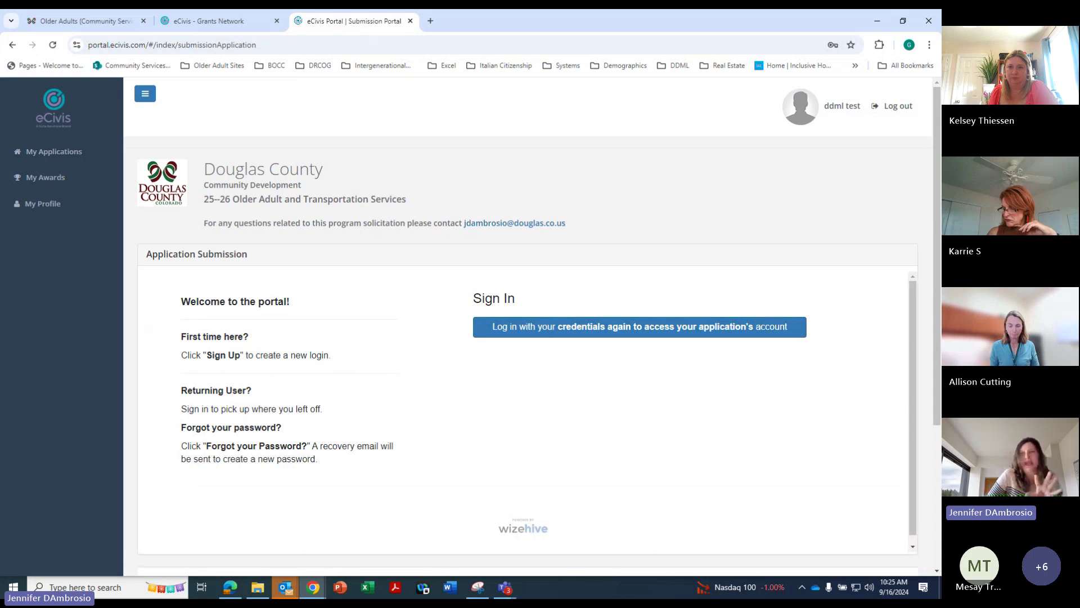
left_click(594, 337)
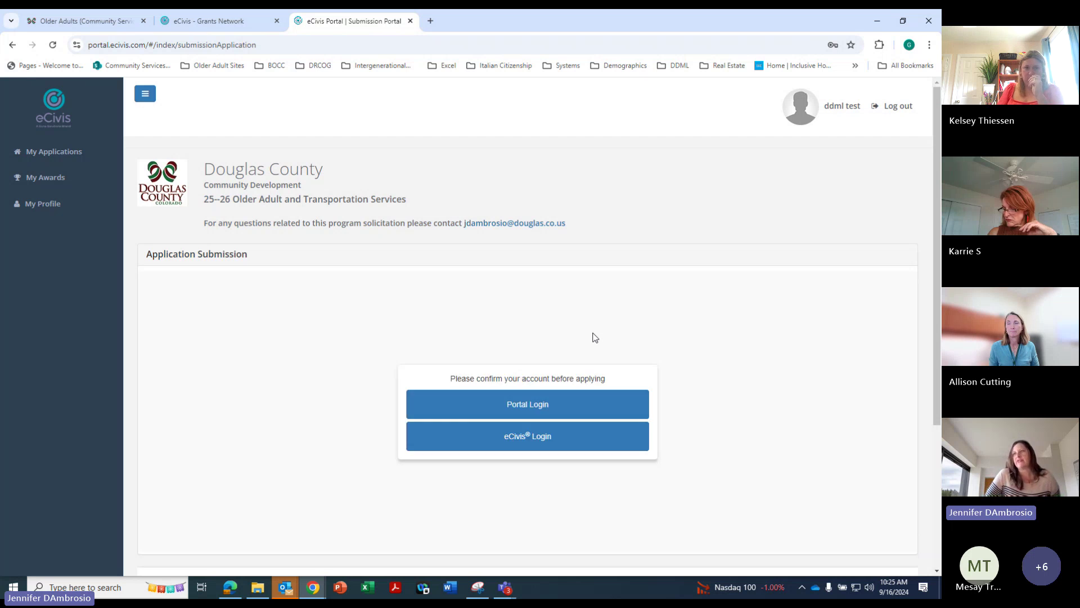
left_click(556, 405)
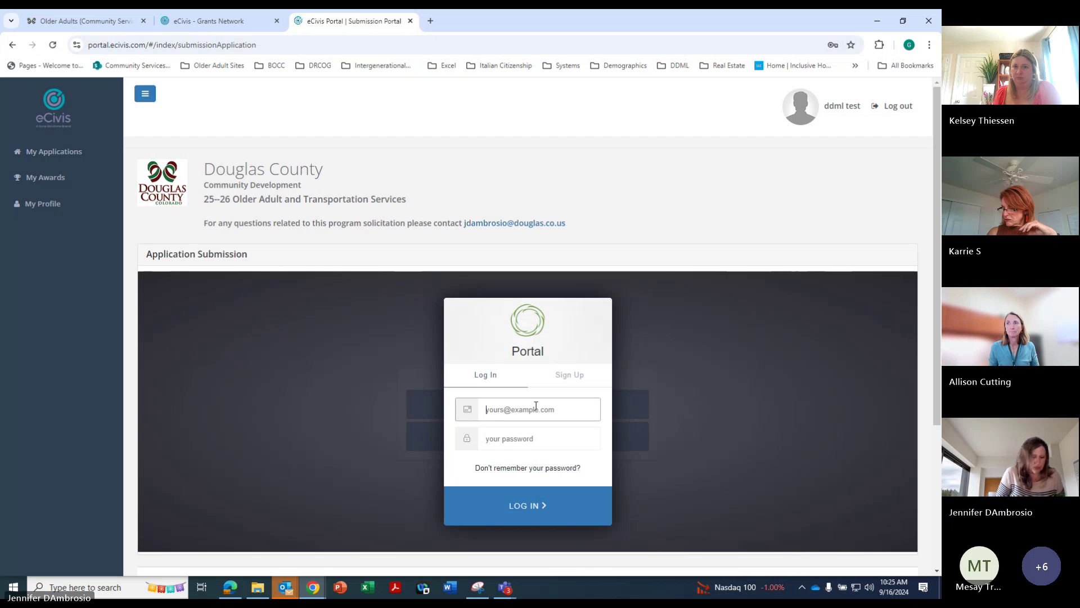
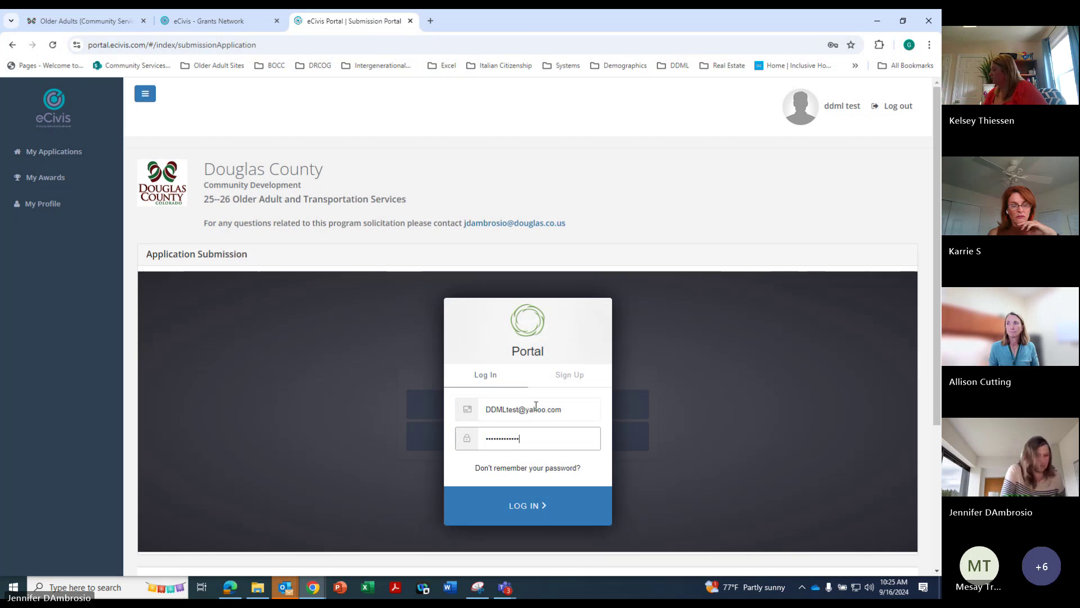
key("Return")
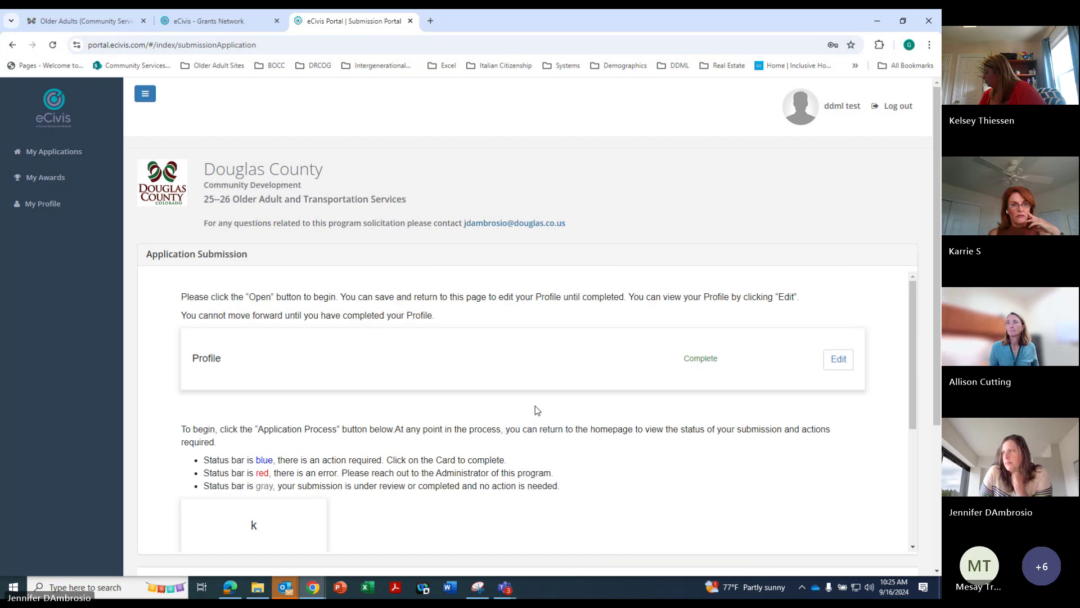
Open submission k's Application Process and its Applications step form
scroll(936, 423, "down", 1)
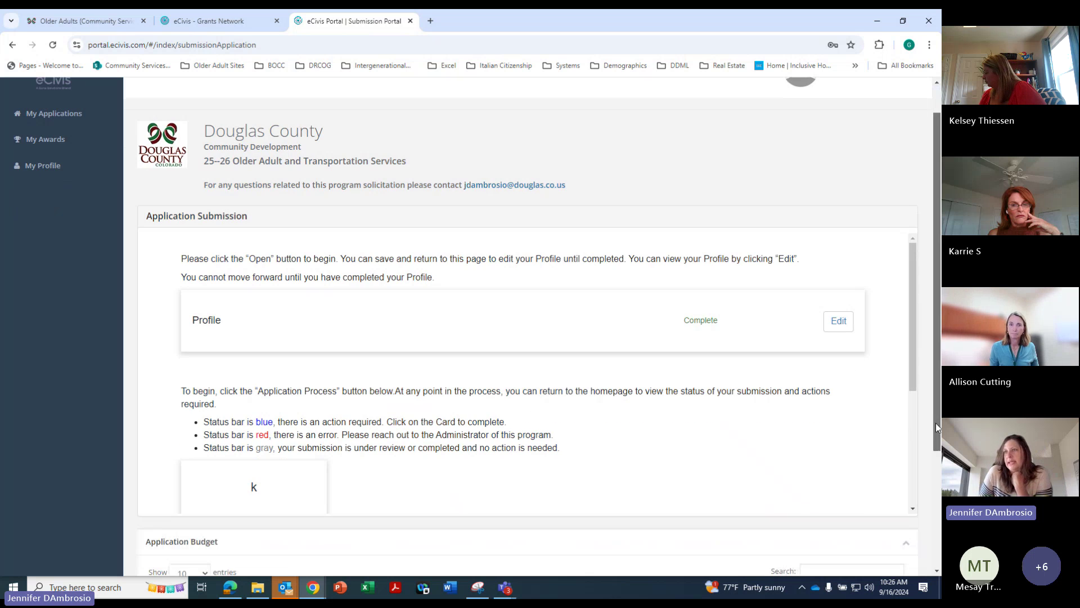
scroll(936, 423, "down", 3)
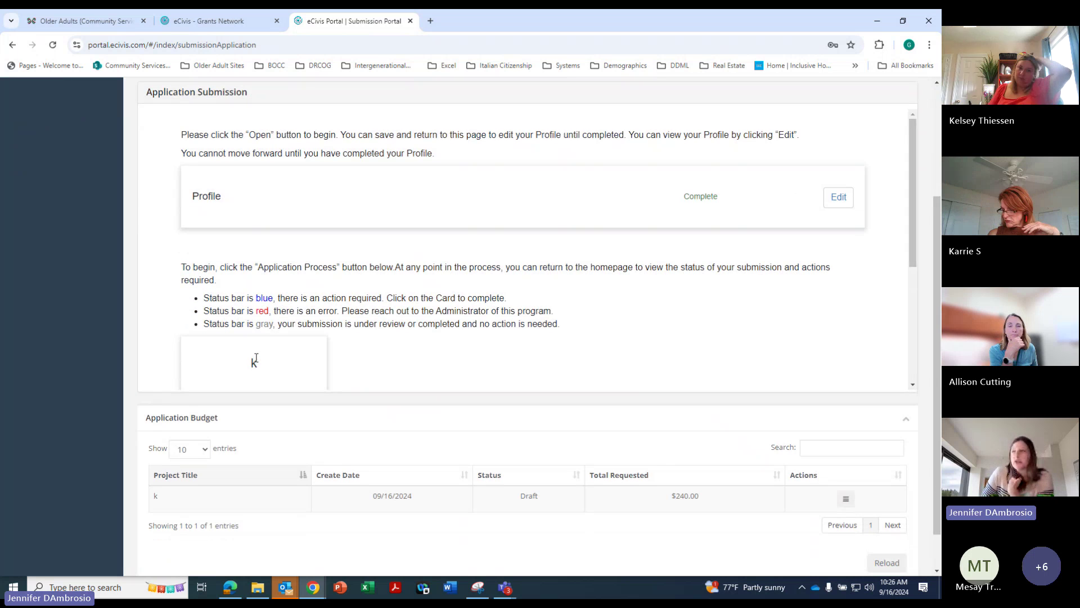
scroll(267, 373, "down", 2)
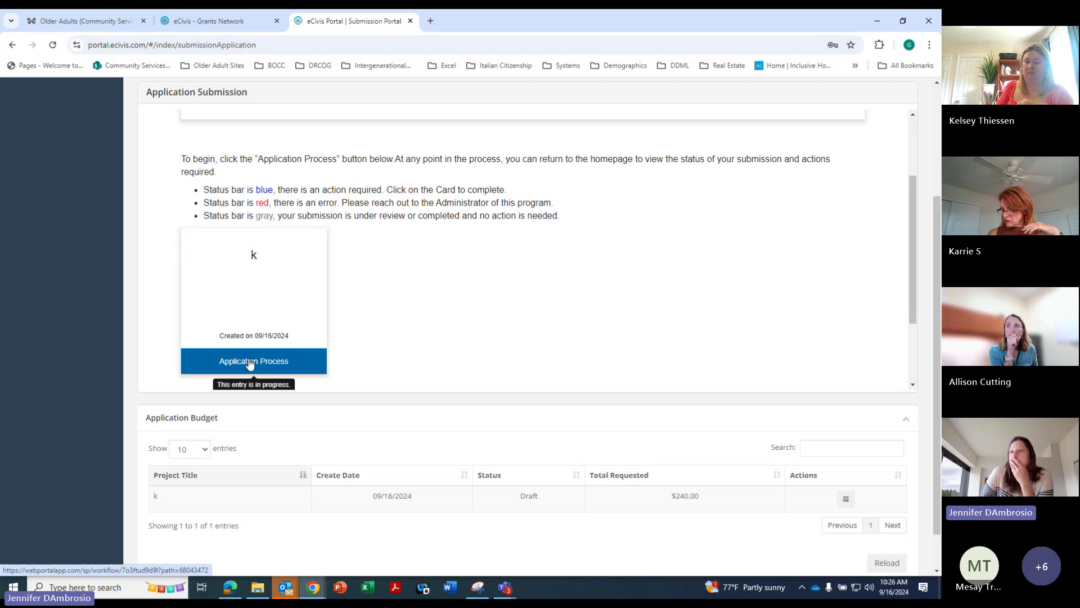
left_click(251, 363)
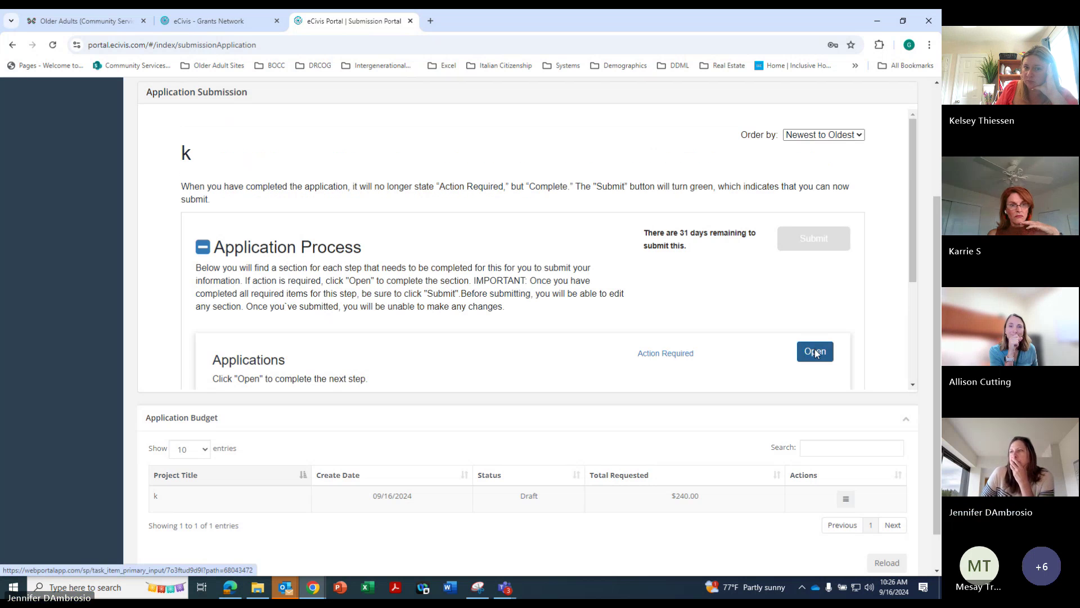
left_click(816, 353)
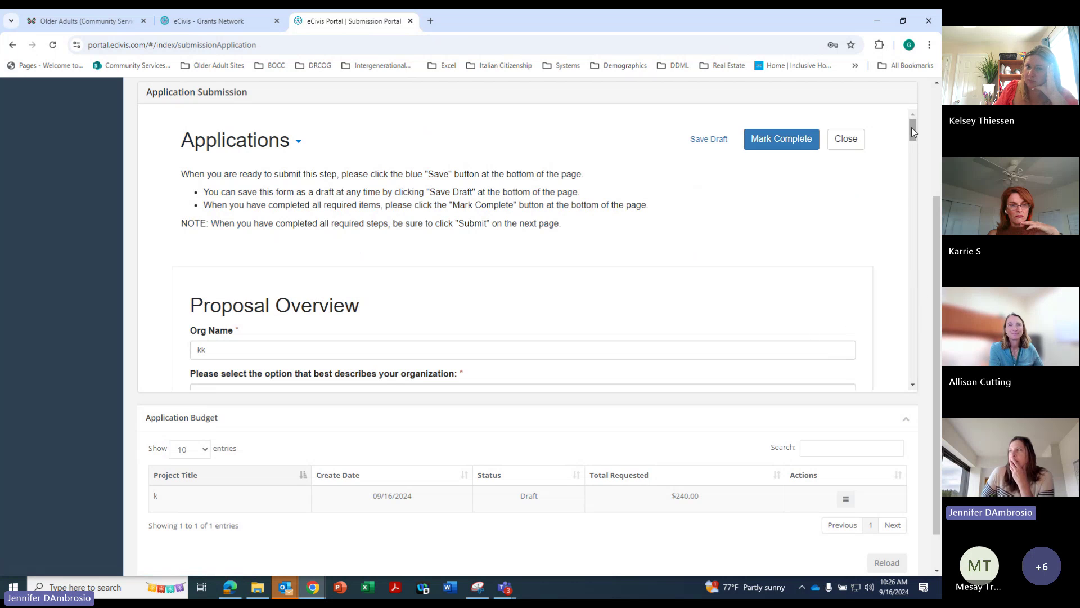
left_click_drag(912, 127, 878, 88)
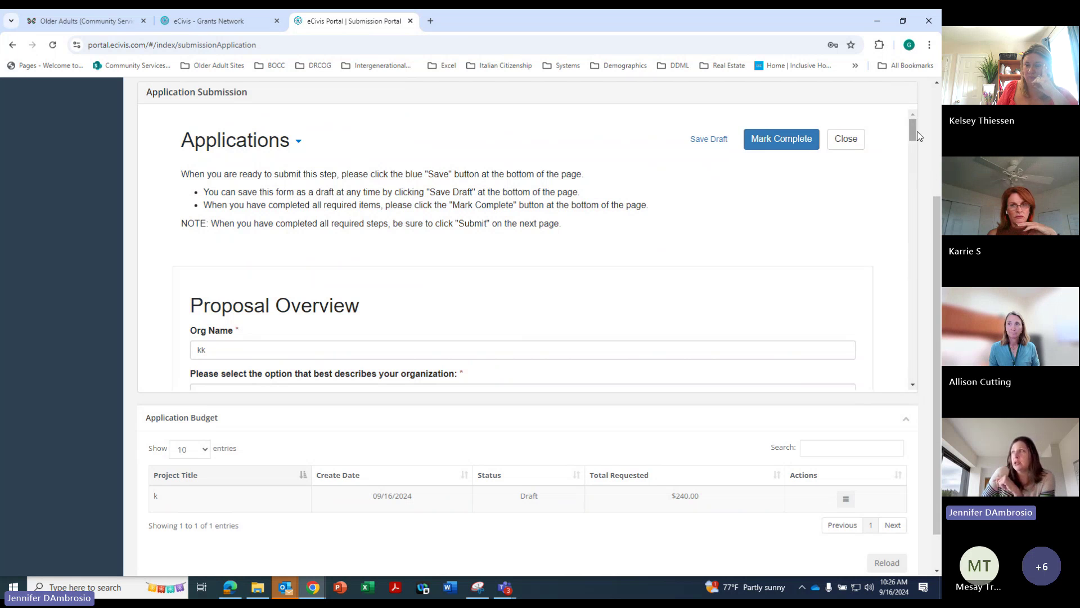
Mark the Applications form complete and submit the application
left_click(779, 142)
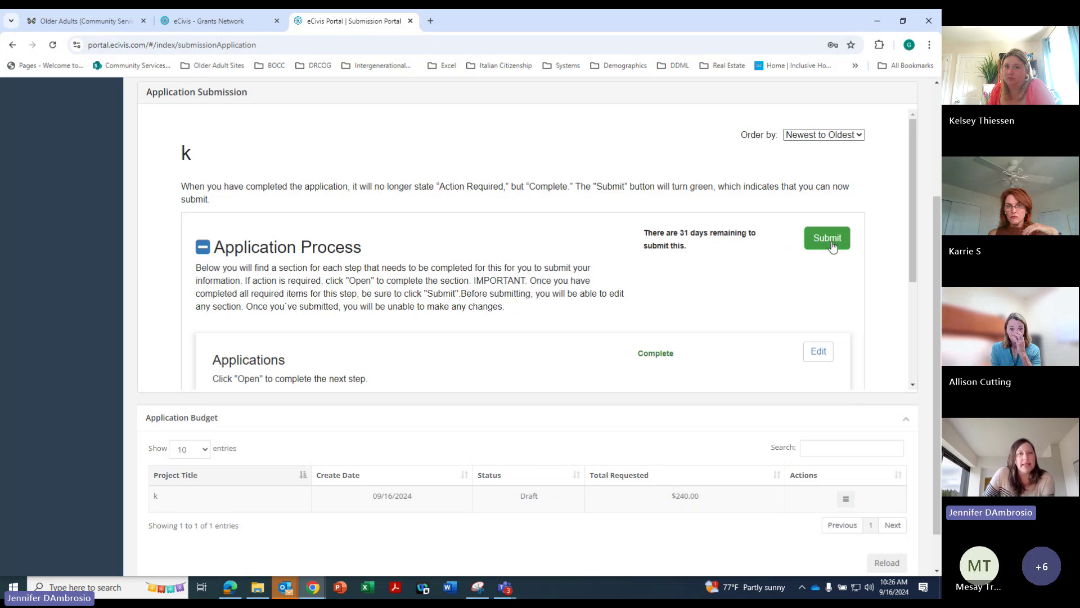
left_click(822, 246)
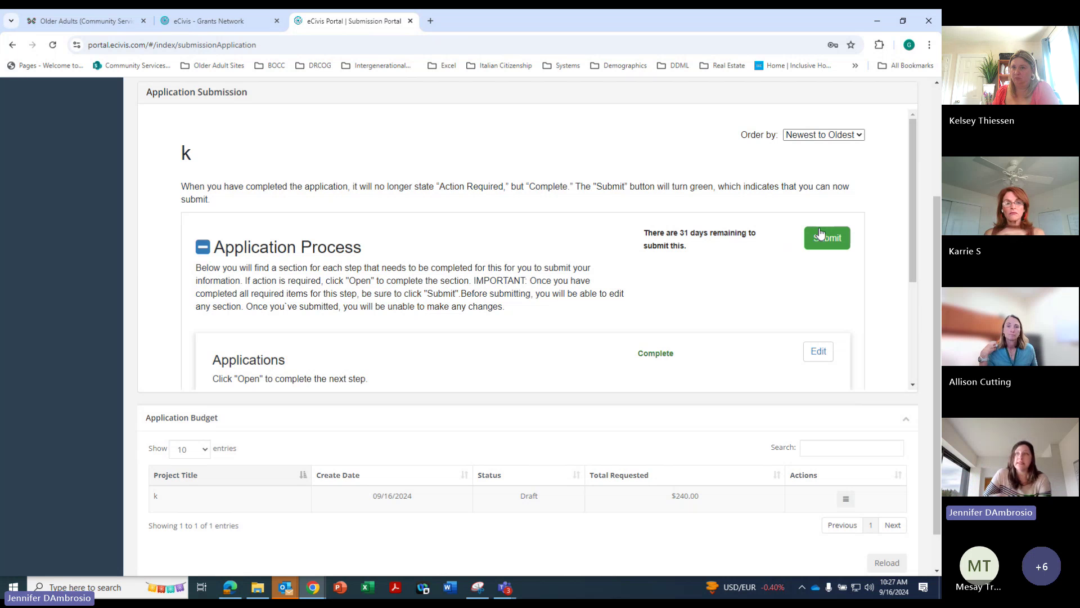
Expand Applicant Training on the Older Adults grants page, then go back to the eCivis submission
left_click(72, 20)
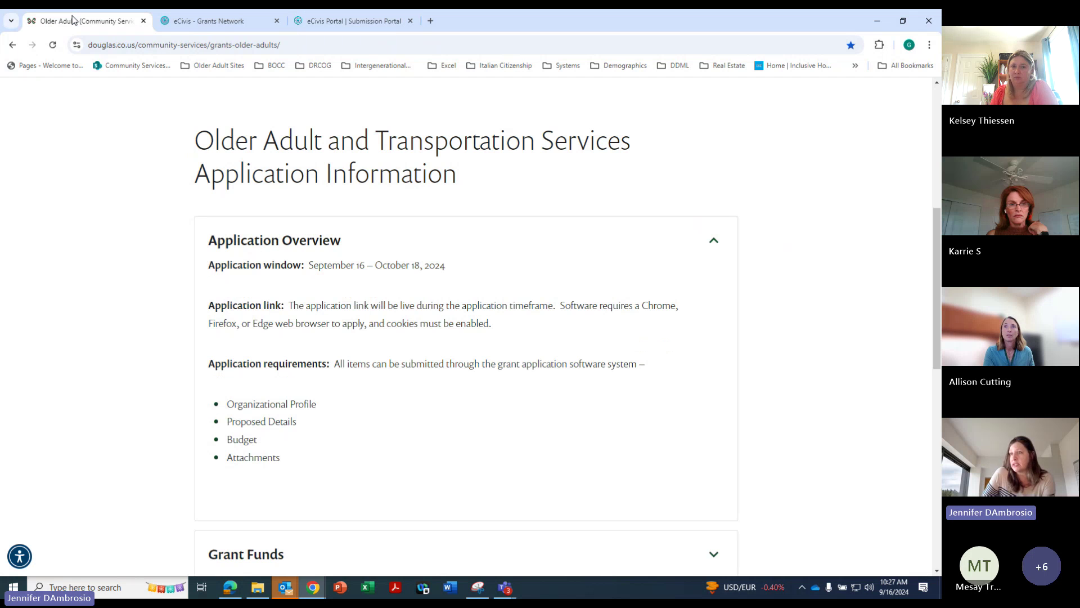
scroll(934, 296, "down", 7)
left_click(712, 335)
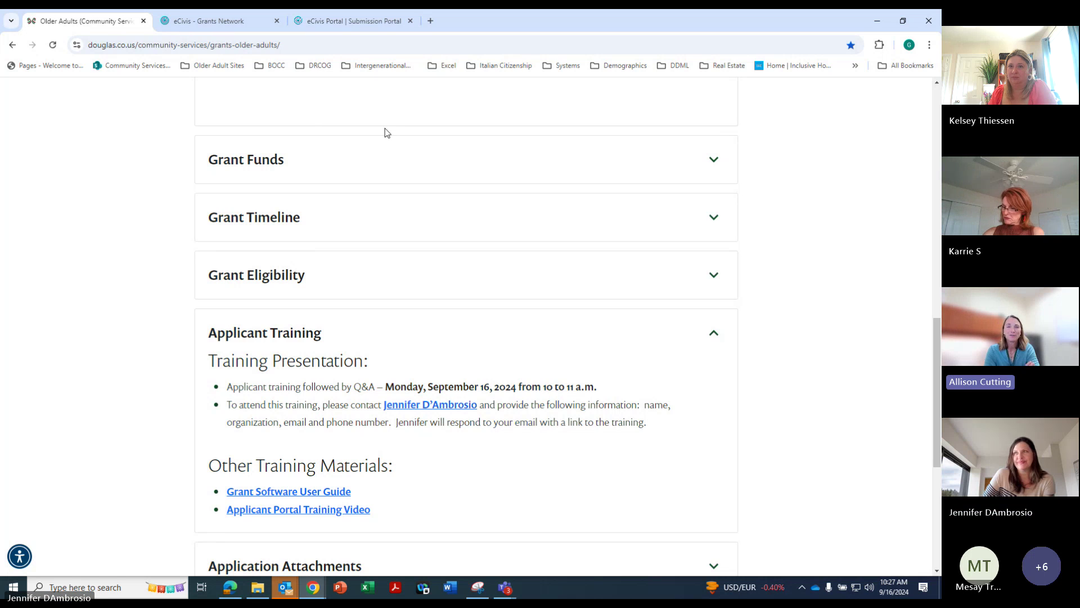
left_click(317, 21)
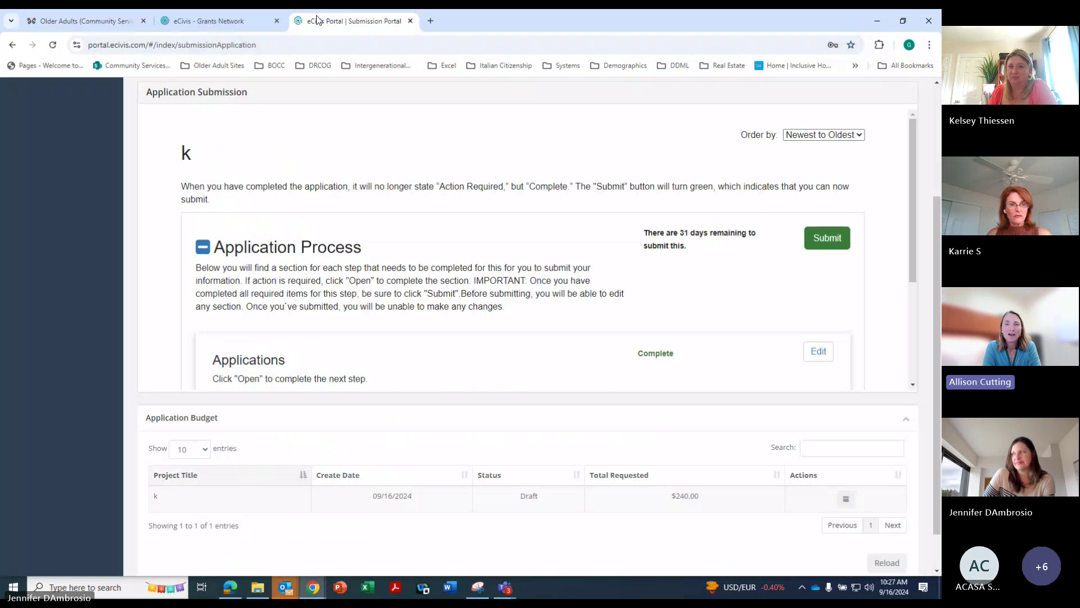
Show the Older Adults grants page scrolled up to its Application Information heading
left_click(84, 21)
scroll(938, 356, "up", 3)
scroll(938, 356, "up", 7)
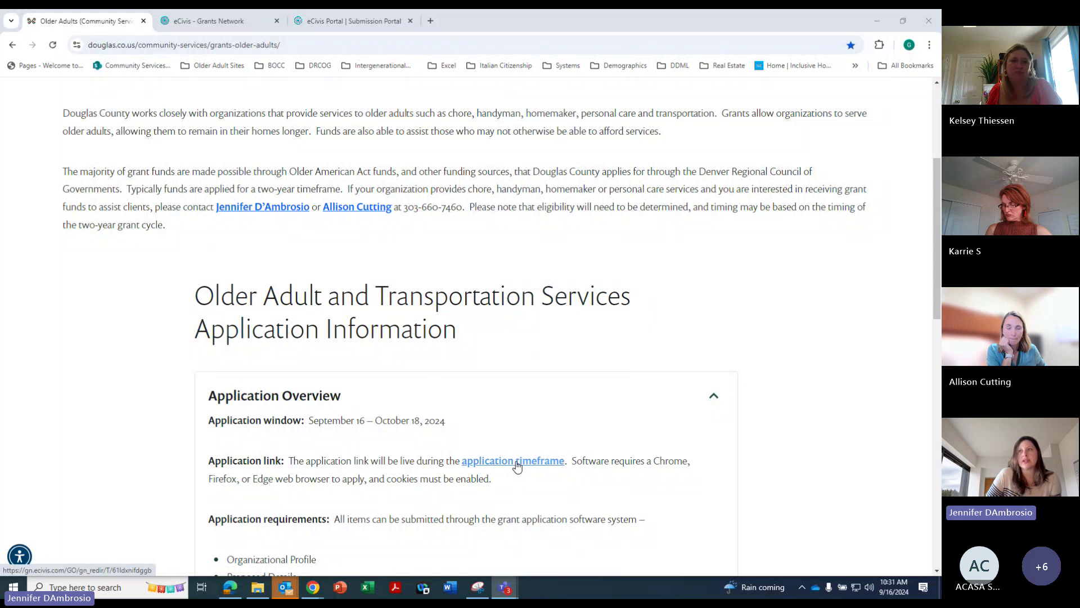
Follow the 'application timeframe' link to the public Older Adult and Transportation Services listing
left_click(517, 461)
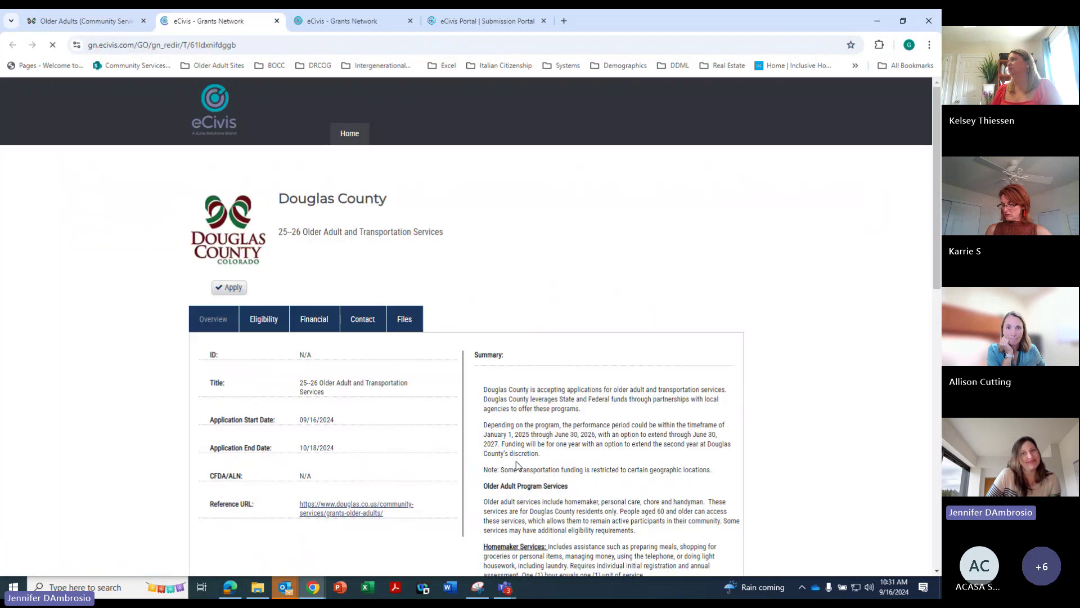